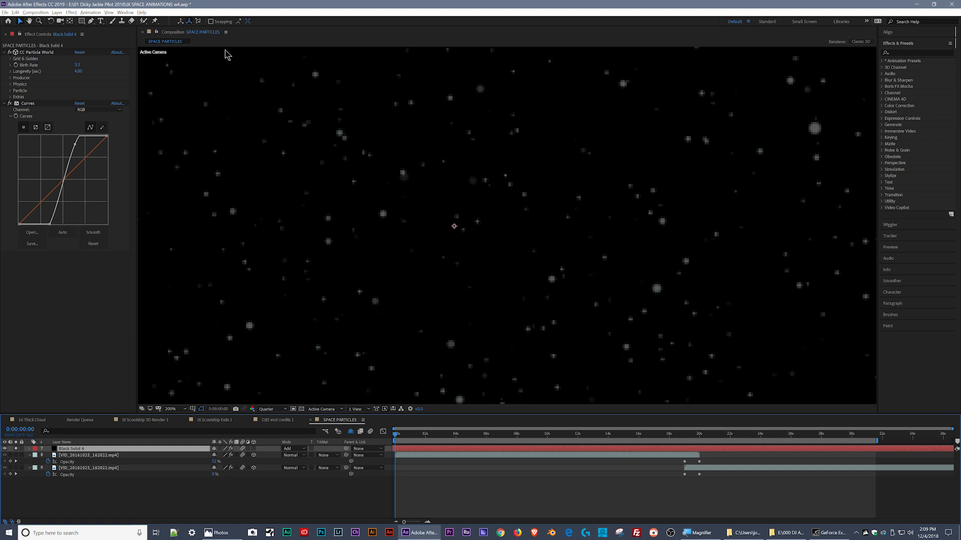
# - Search the effects and presets for "partic"
pyautogui.click(900, 51)
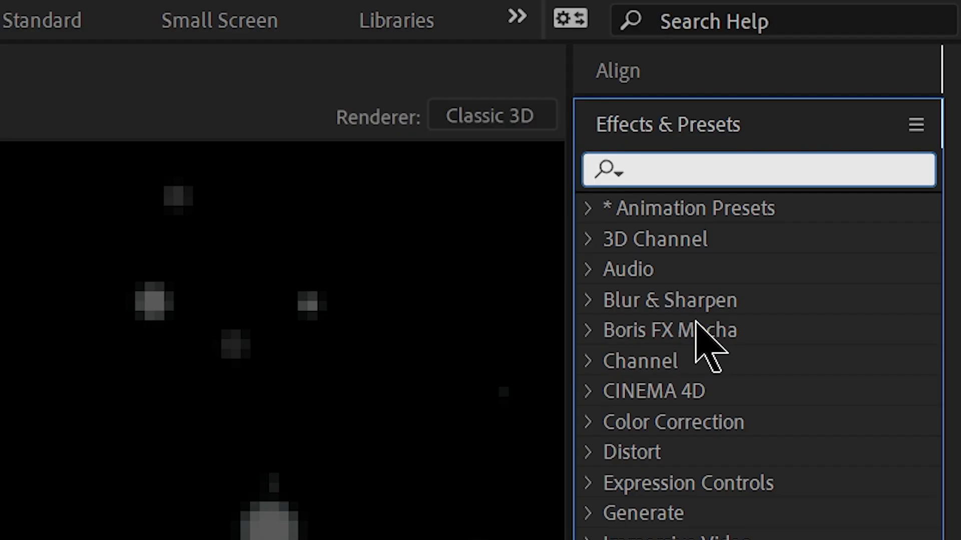
pyautogui.write('particl')
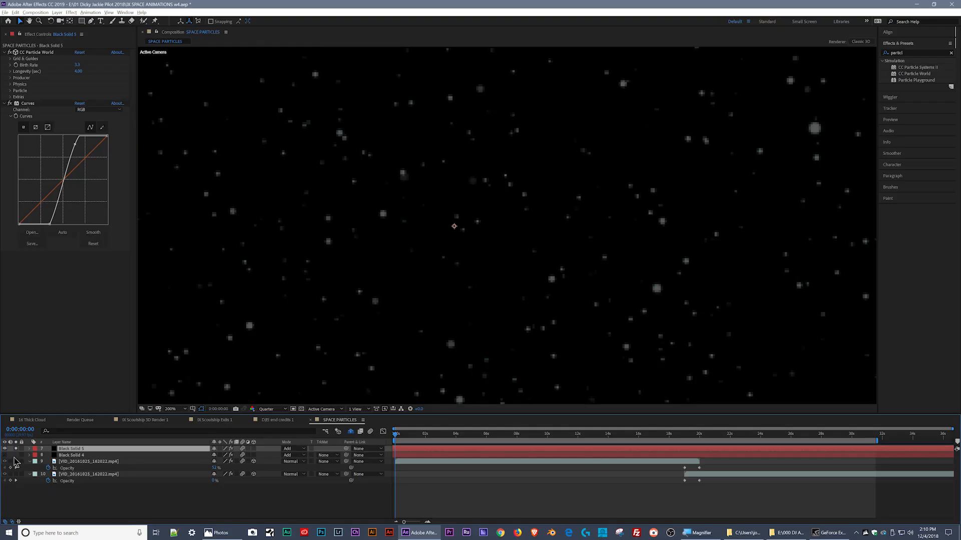
# - Delete the duplicate Black Solid 5 layer and hide the two video footage layers
pyautogui.press('Delete')
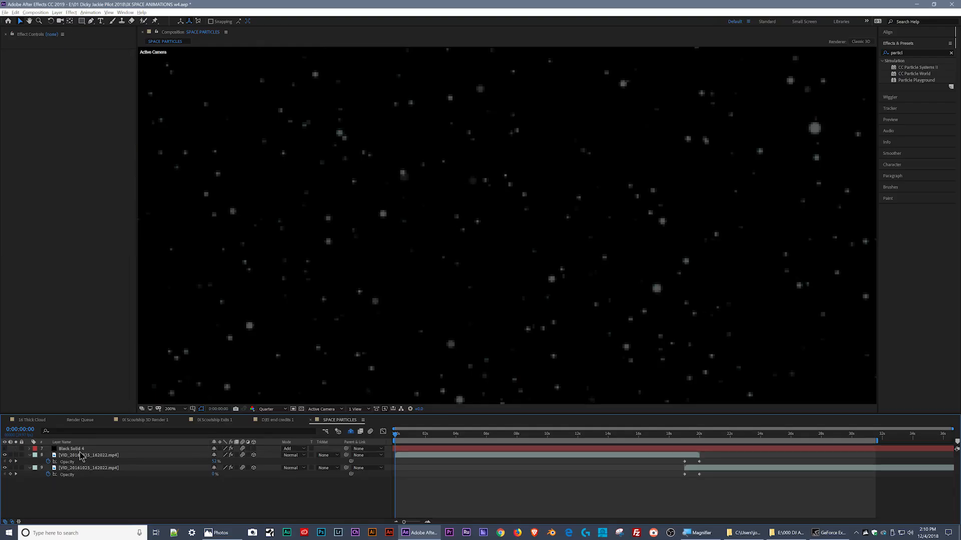
pyautogui.click(5, 455)
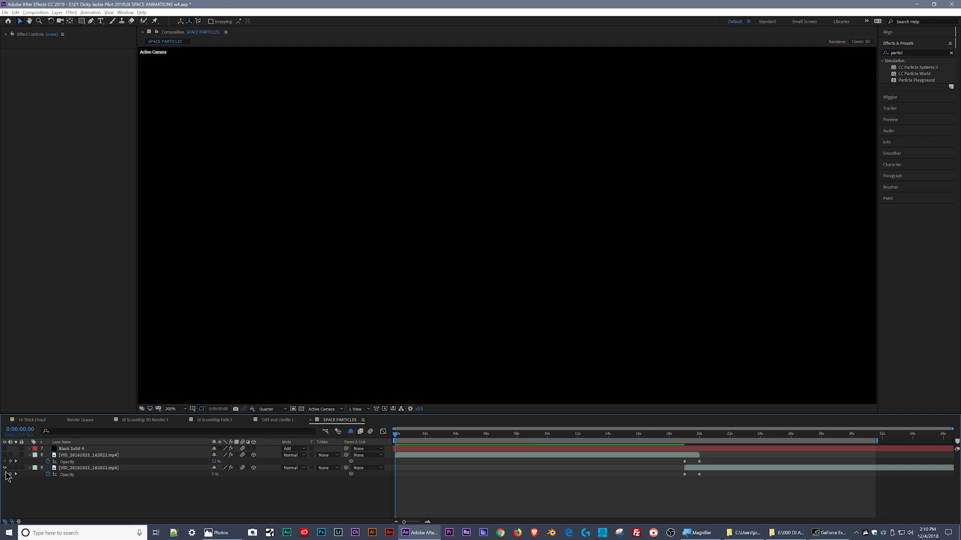
# - Create the solid White Solid 2 at the composition size of 1920 by 1080 px
pyautogui.rightClick(49, 496)
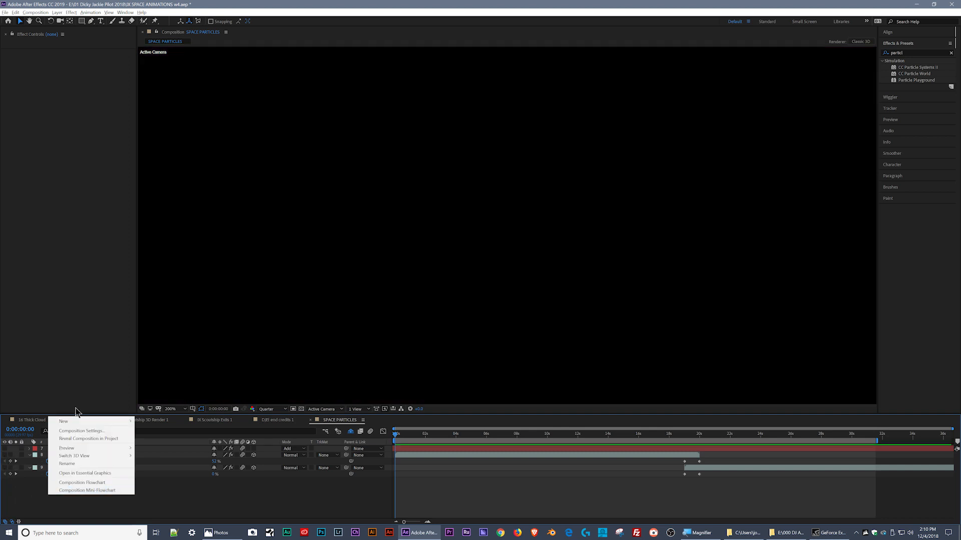
pyautogui.moveTo(83, 422)
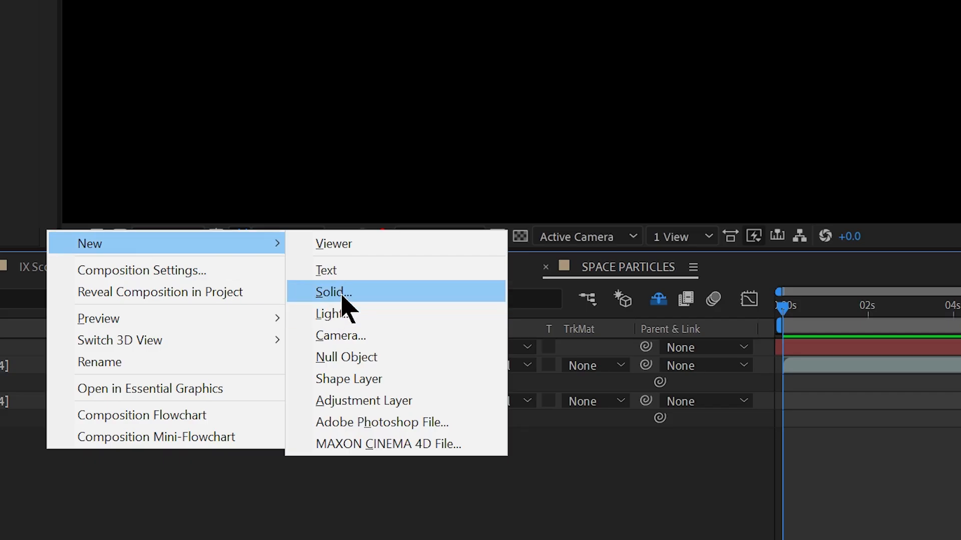
pyautogui.click(150, 439)
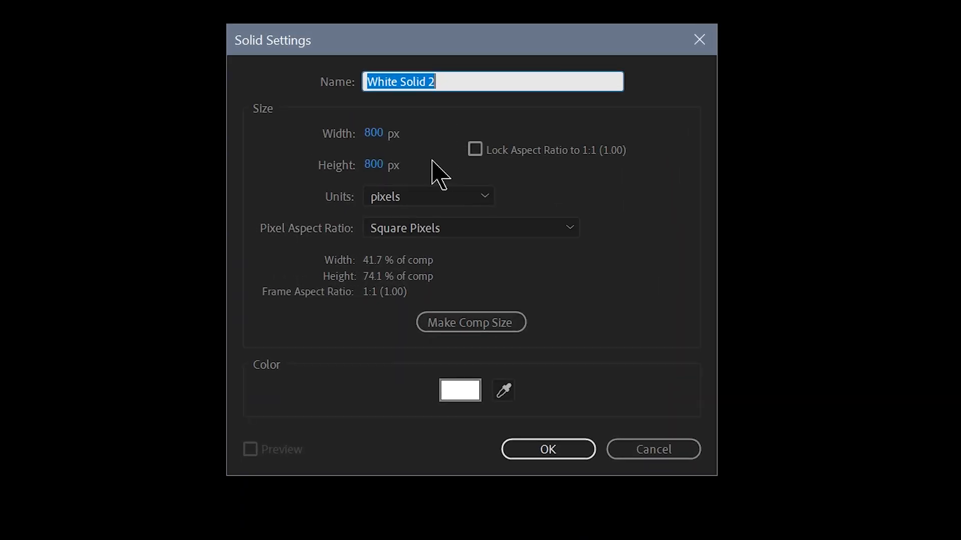
pyautogui.click(521, 322)
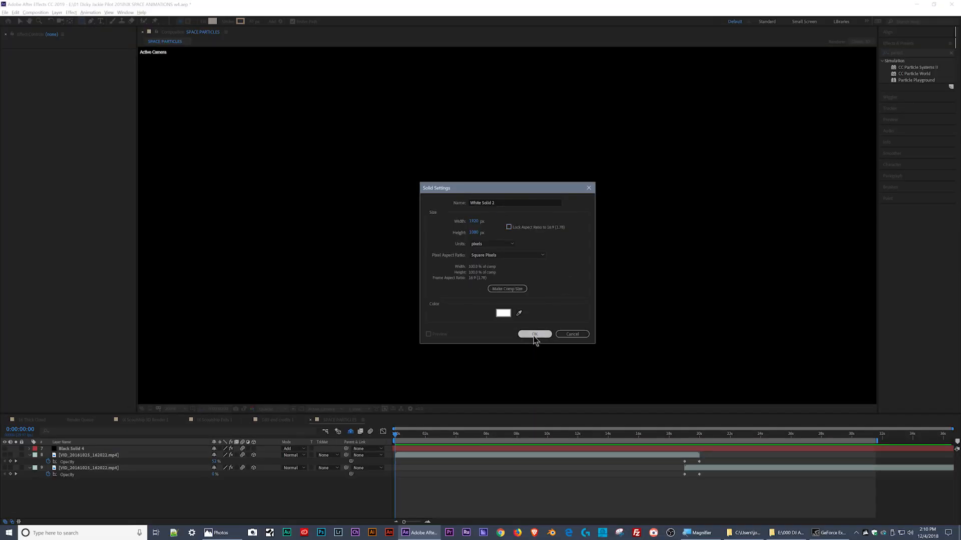
pyautogui.click(543, 407)
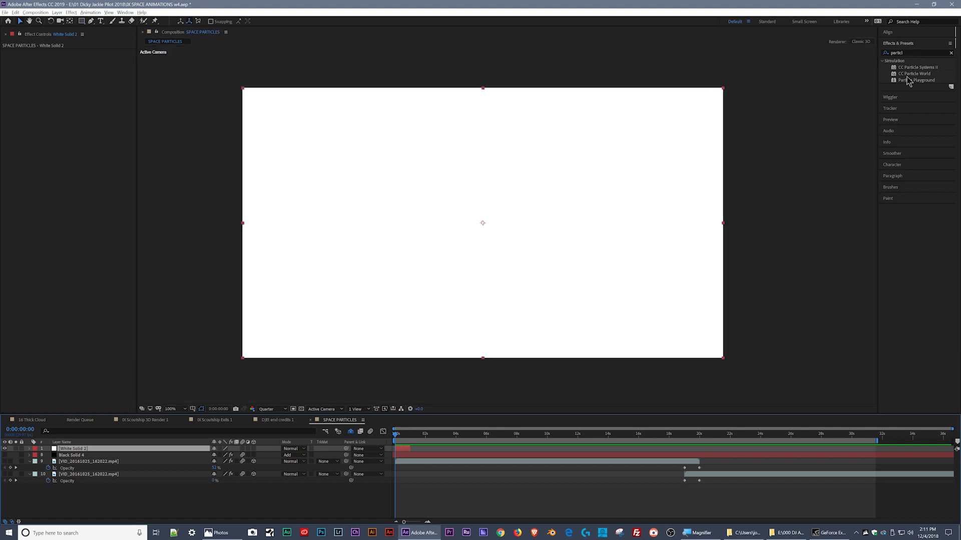
# - Apply the CC Particle World effect to the white solid and preview the particles
pyautogui.moveTo(912, 74); pyautogui.dragTo(574, 142)
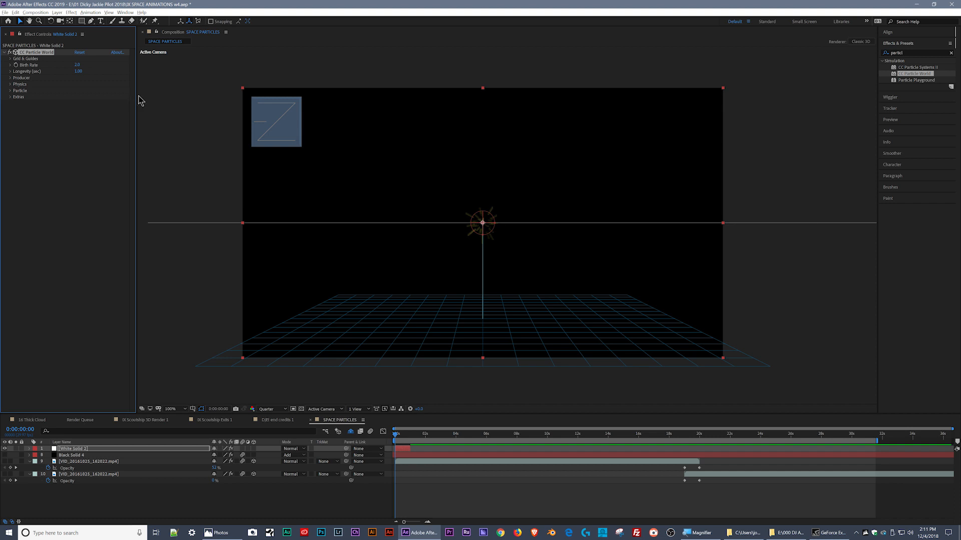
pyautogui.moveTo(137, 97); pyautogui.dragTo(146, 98)
pyautogui.press('space')
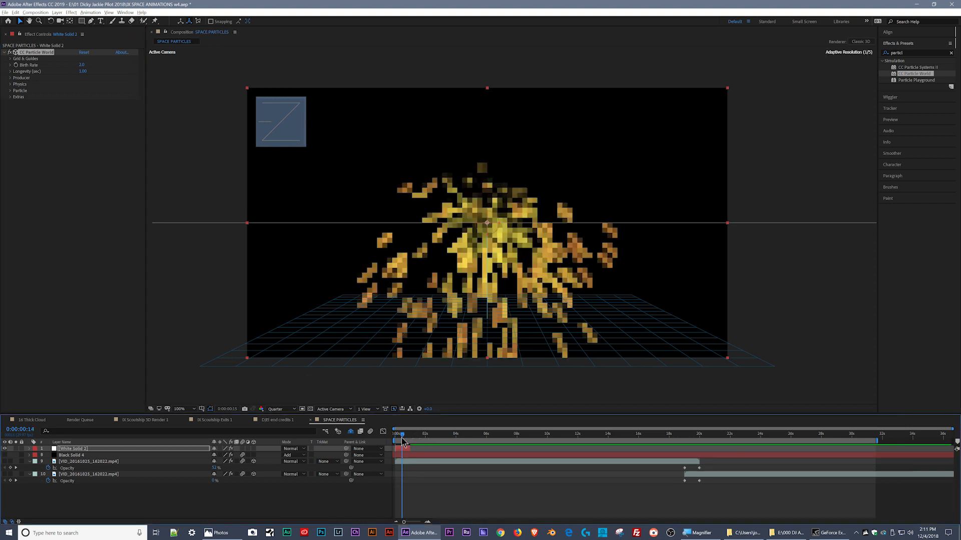
# - Extend the white solid layer to about 6 seconds and play back the particle animation
pyautogui.moveTo(411, 449); pyautogui.dragTo(385, 440)
pyautogui.press('space')
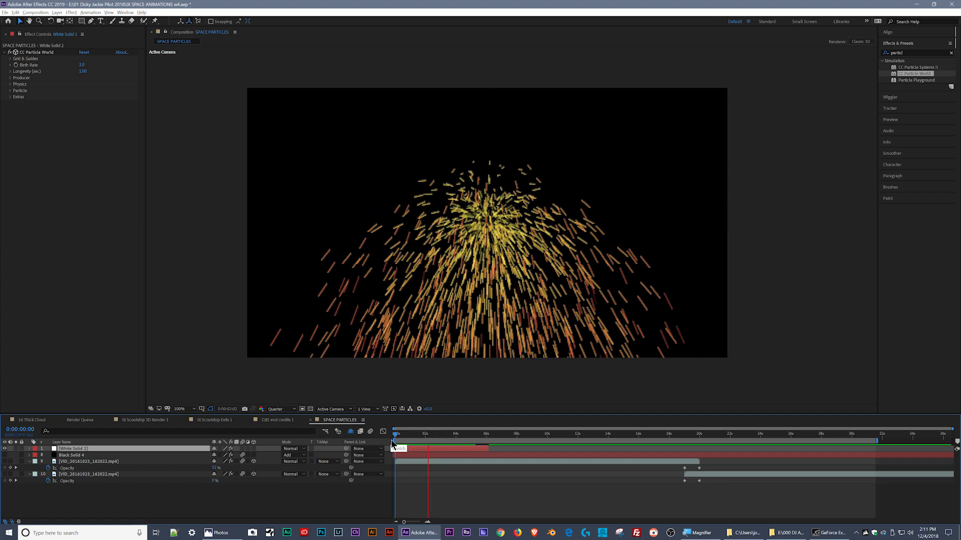
pyautogui.press('space')
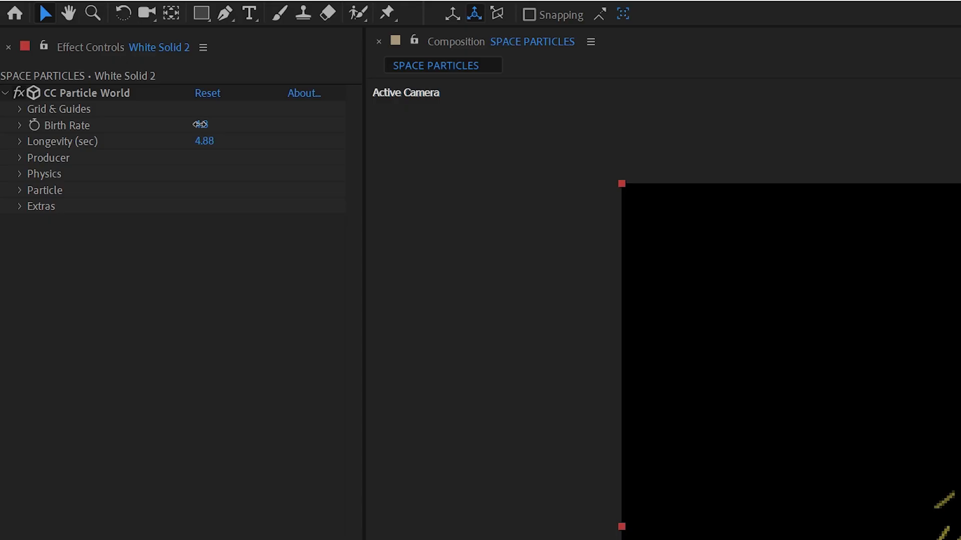
# - Set the particle effect's Birth Rate to 3 and its Longevity to 4 seconds
pyautogui.click(82, 65)
pyautogui.write('3')
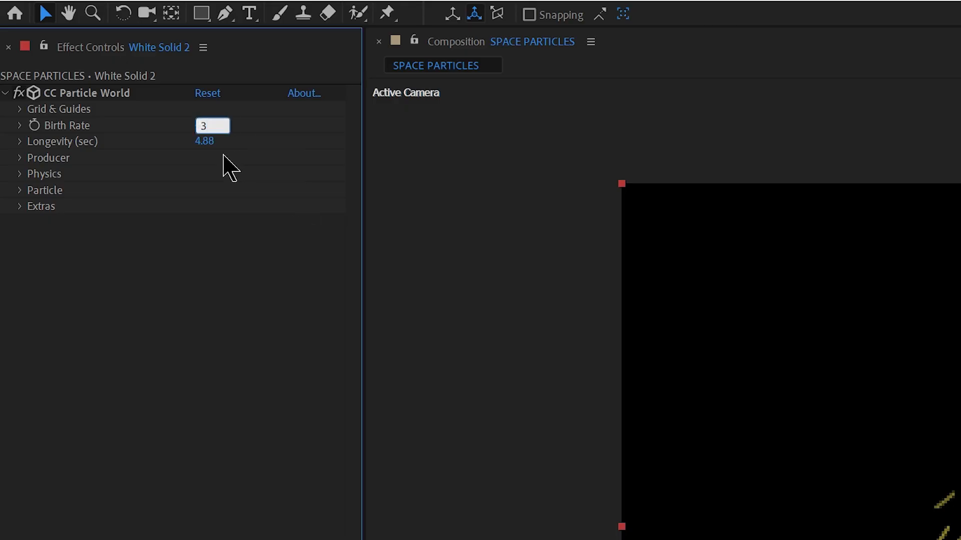
pyautogui.press('Tab')
pyautogui.write('4')
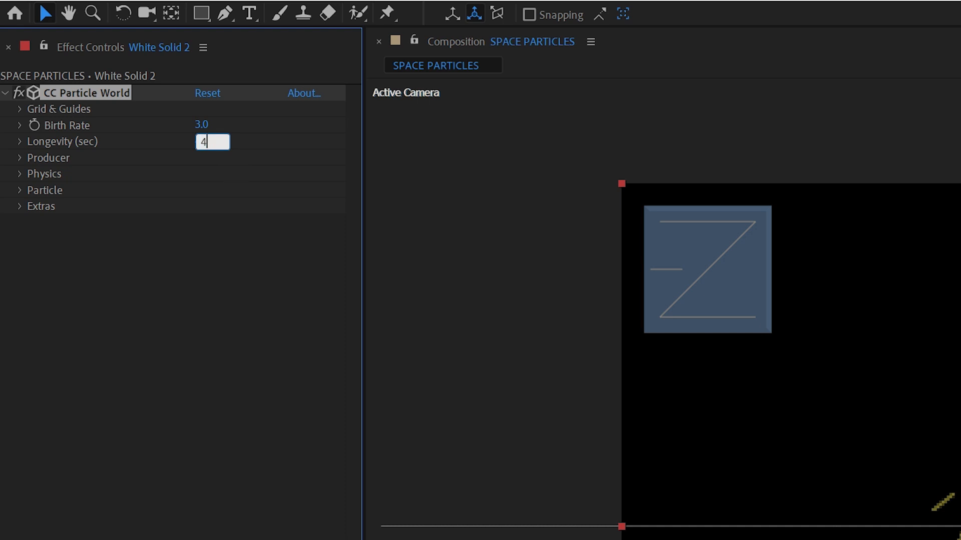
pyautogui.click(167, 322)
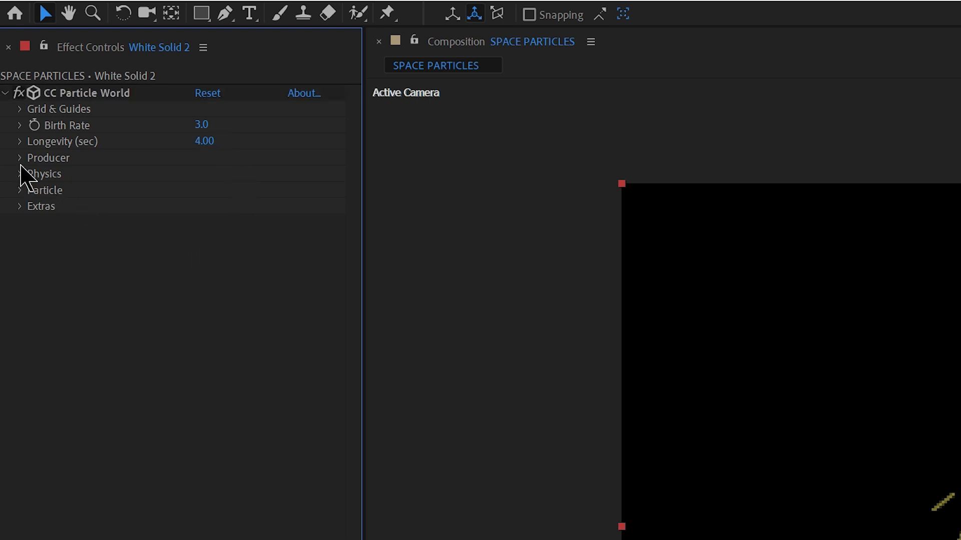
# - Try shifting the particle producer along Position X and undo the shift
pyautogui.click(20, 164)
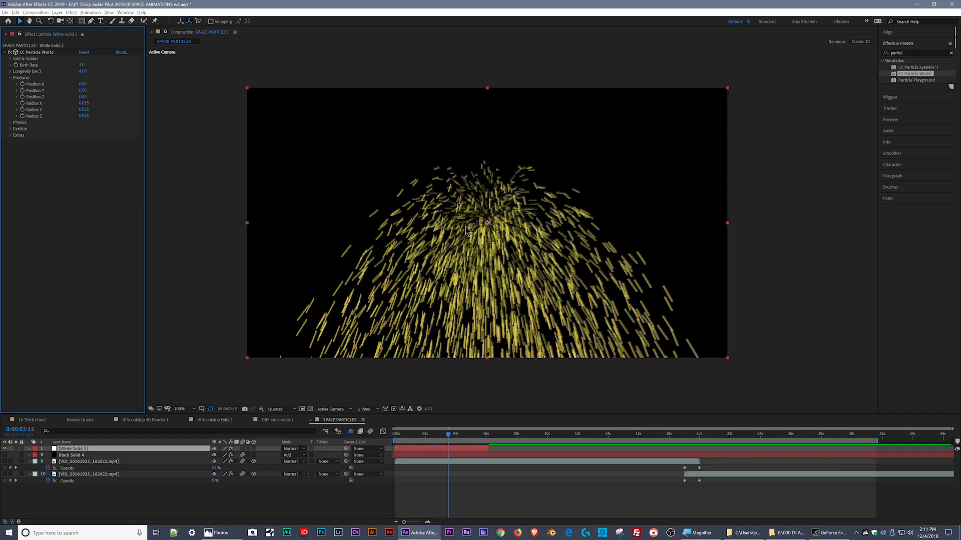
pyautogui.moveTo(85, 84); pyautogui.dragTo(96, 92)
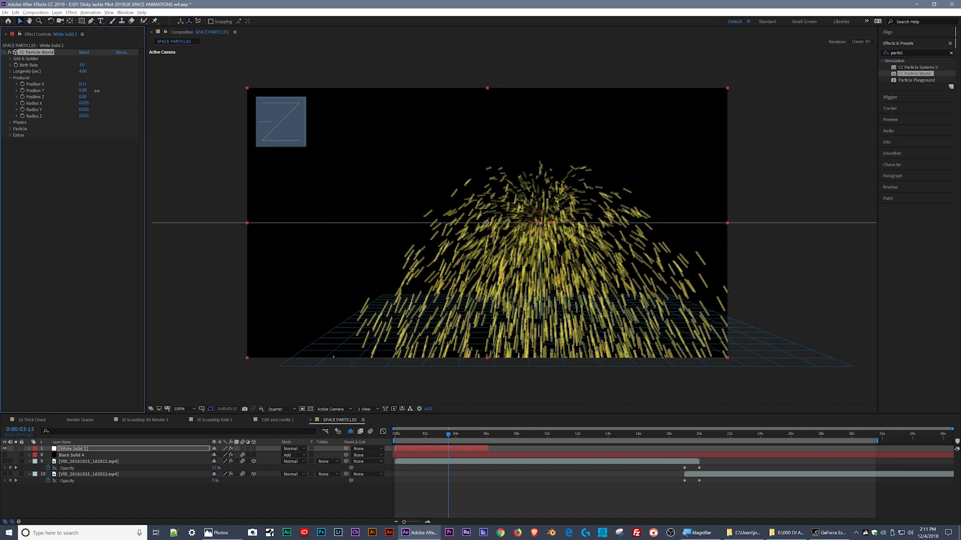
pyautogui.hotkey('ctrl', 'z')
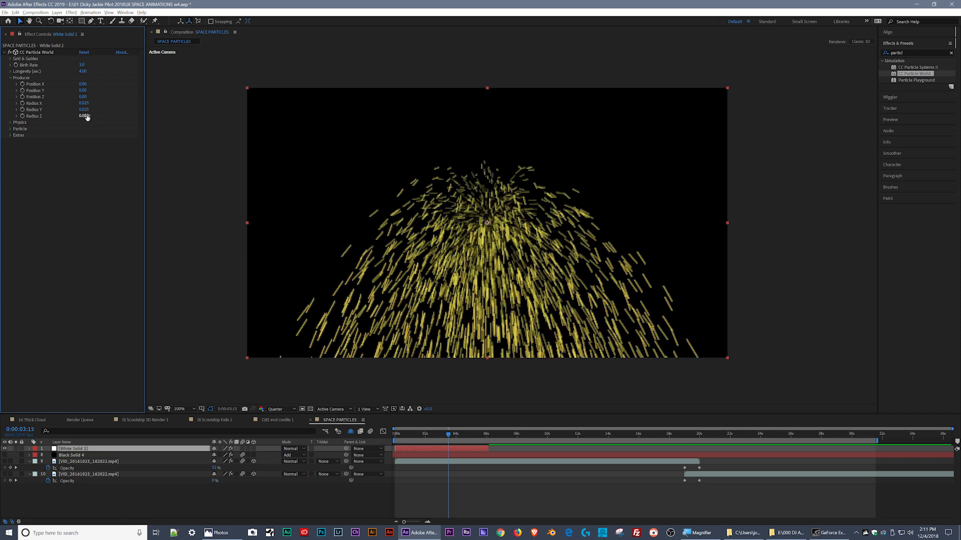
# - Increase the producer's Radius X to 0.675 and Radius Y to 0.625
pyautogui.moveTo(85, 103); pyautogui.dragTo(110, 105)
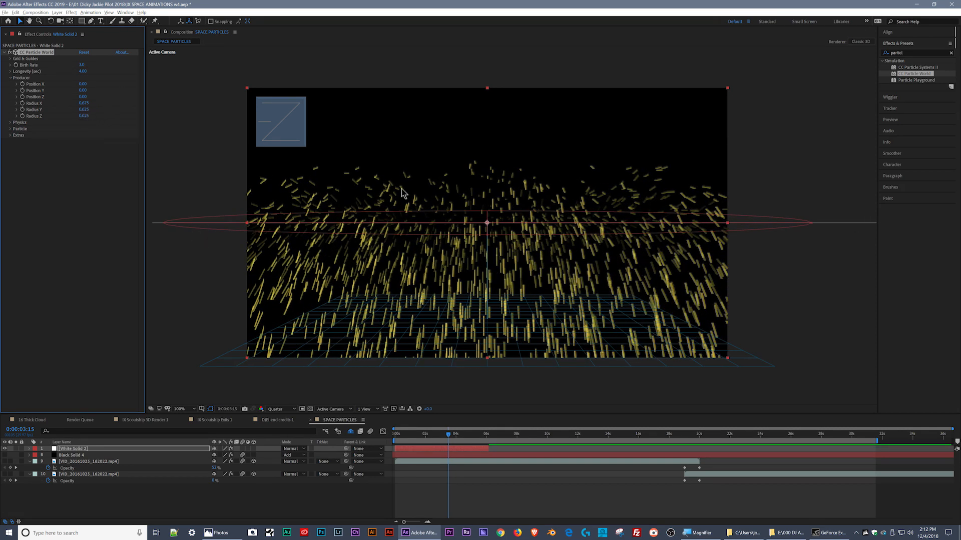
pyautogui.moveTo(83, 109); pyautogui.dragTo(100, 109)
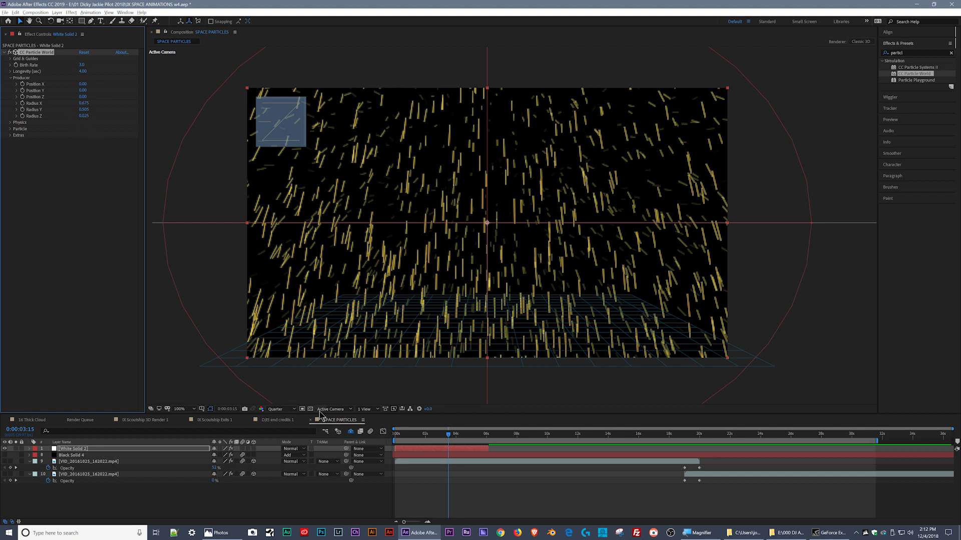
# - Show two views of the composition, with the Left view beside the Active Camera view
pyautogui.click(368, 410)
pyautogui.click(381, 425)
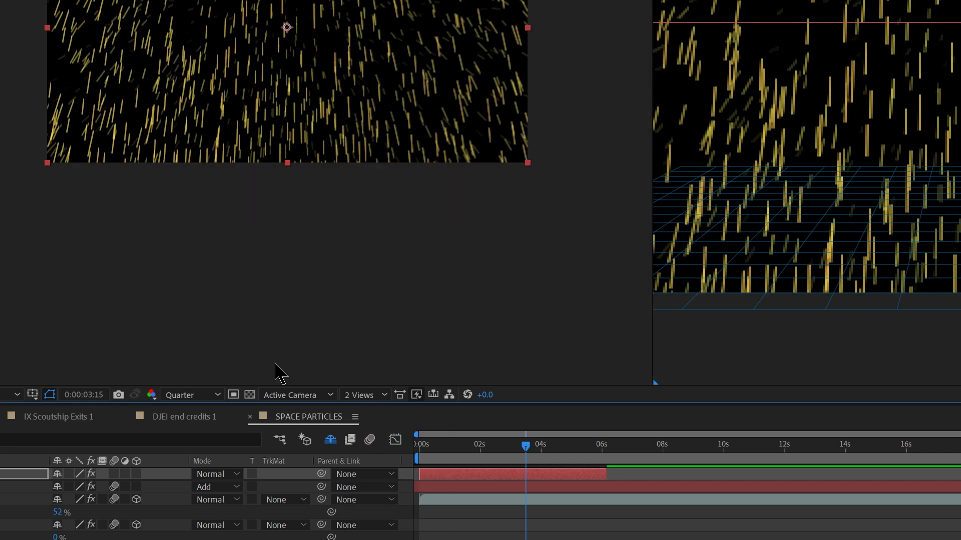
pyautogui.click(254, 290)
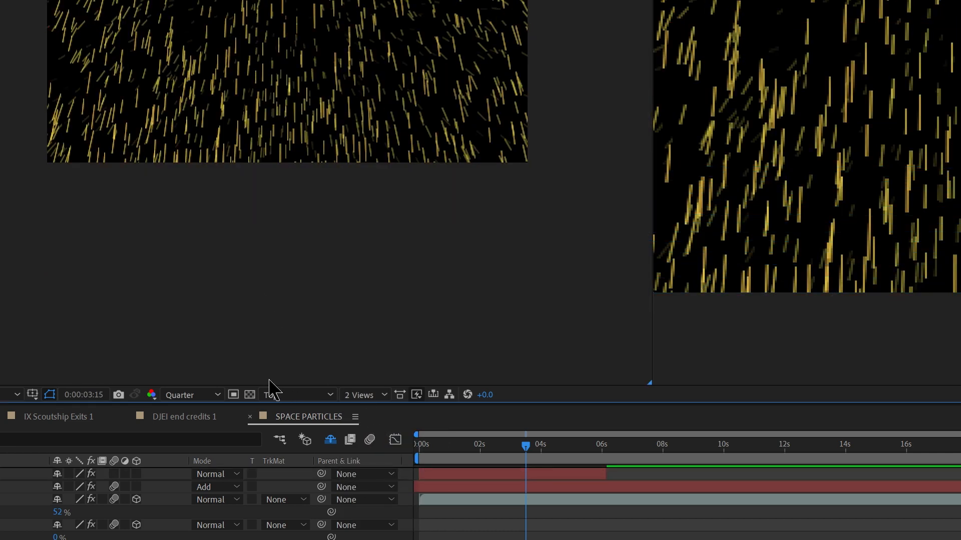
pyautogui.click(280, 396)
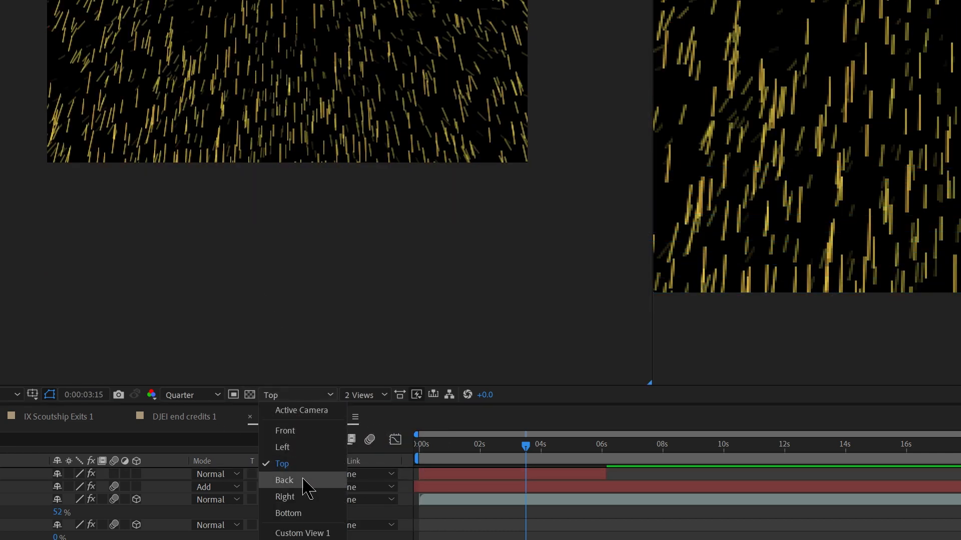
pyautogui.click(301, 448)
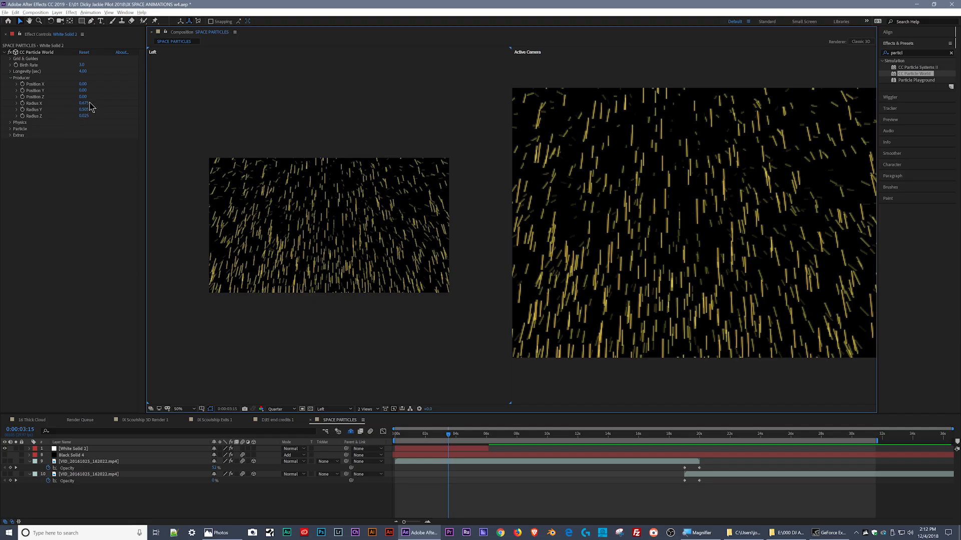
# - Increase the producer's Radius Z to 0.620 and collapse the Producer settings
pyautogui.moveTo(86, 118)
pyautogui.mouseDown()
pyautogui.moveTo(102, 116)
pyautogui.moveTo(86, 123)
pyautogui.mouseUp()
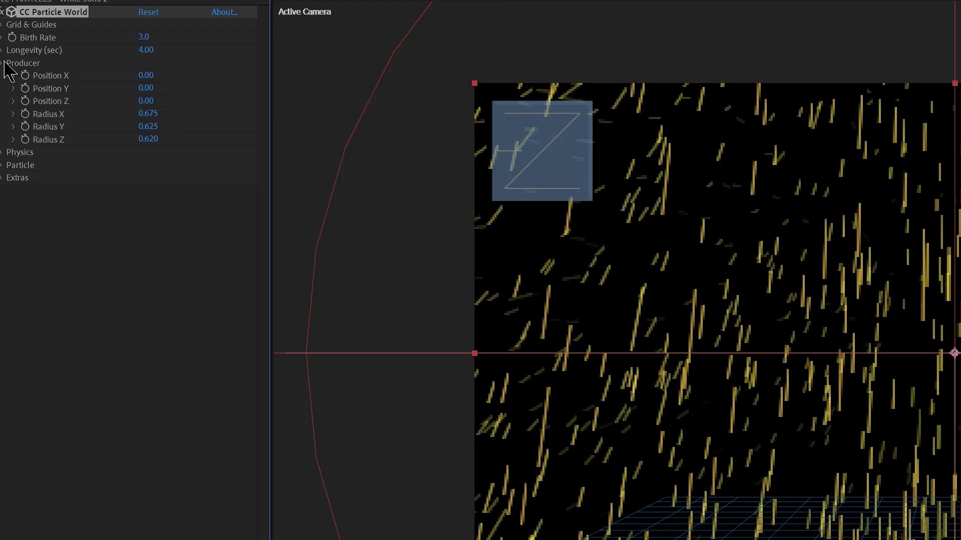
pyautogui.click(4, 63)
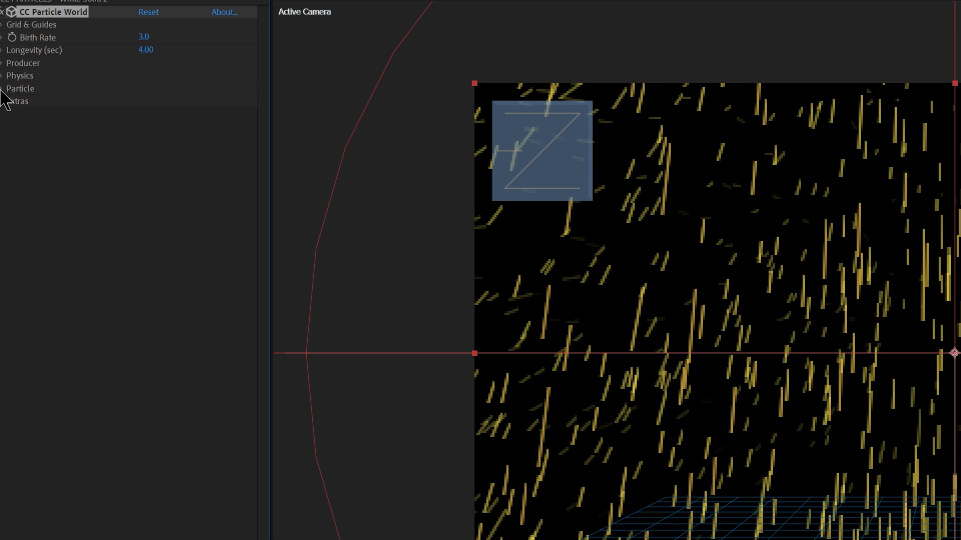
# - Set the Particle Type to Shaded Sphere after trying Faded Sphere, keeping the Color Map on Birth to Death
pyautogui.click(3, 89)
pyautogui.click(162, 103)
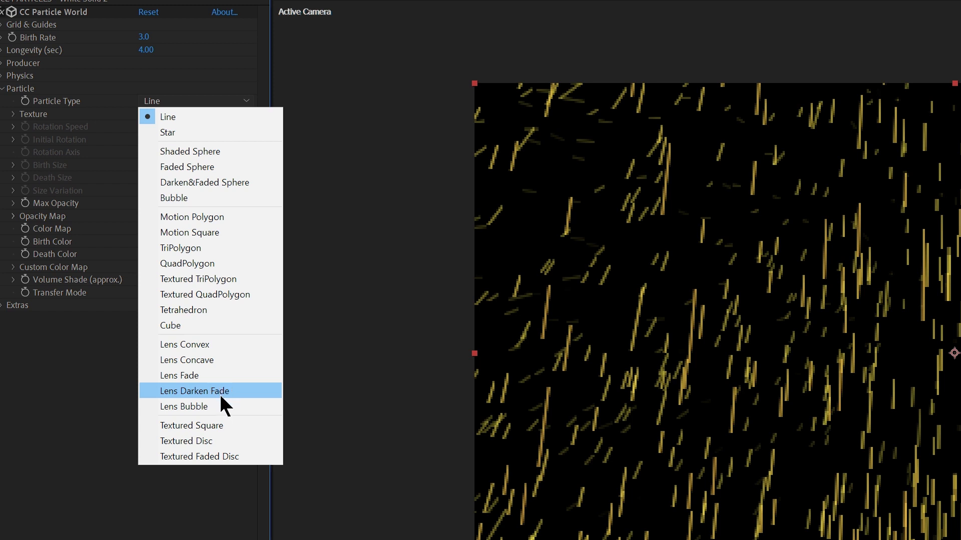
pyautogui.click(221, 167)
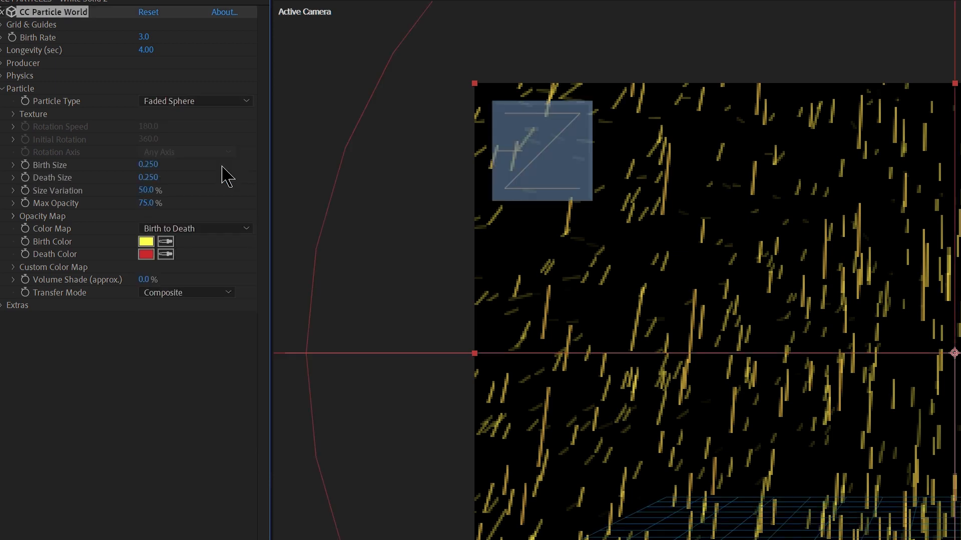
pyautogui.click(215, 228)
pyautogui.click(208, 251)
pyautogui.click(190, 100)
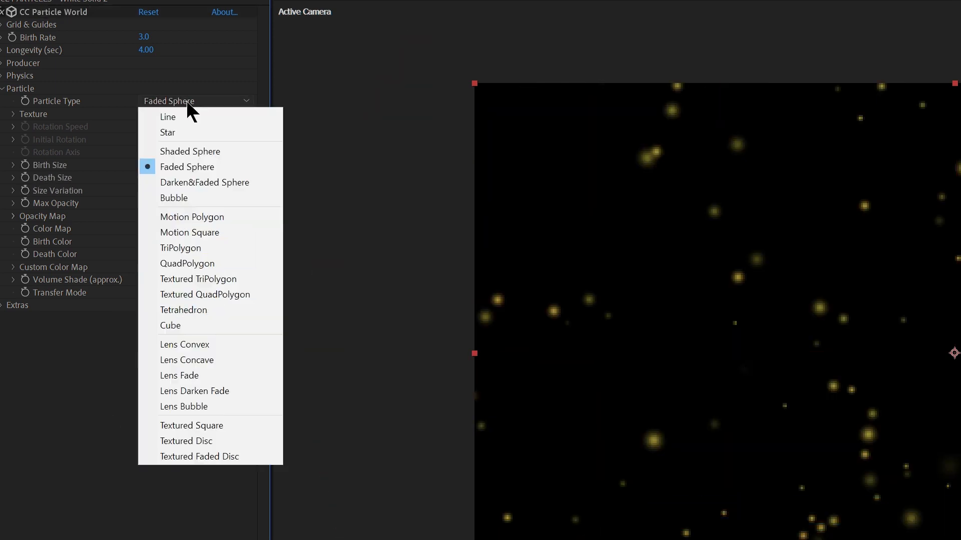
pyautogui.click(204, 152)
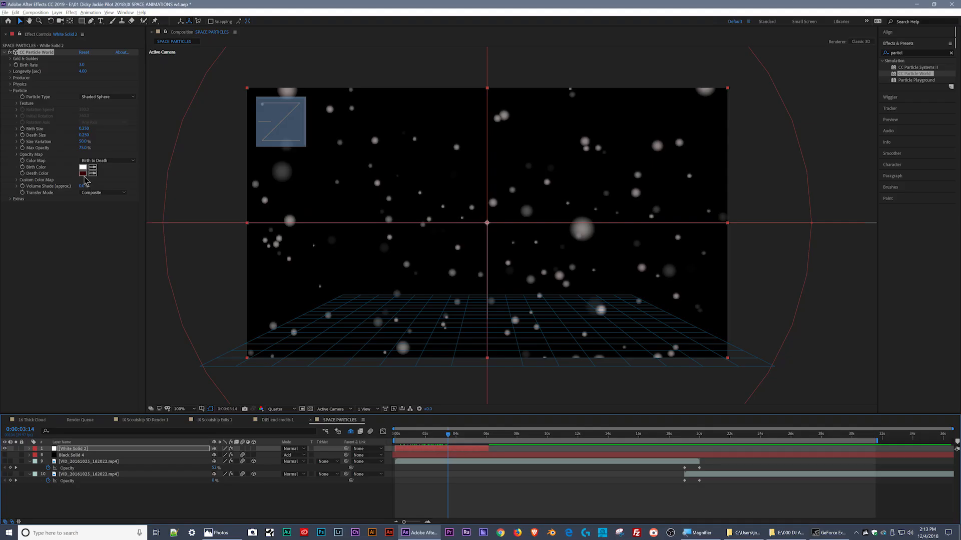
# - Set the particles' Death Color to white (ffffff)
pyautogui.click(83, 173)
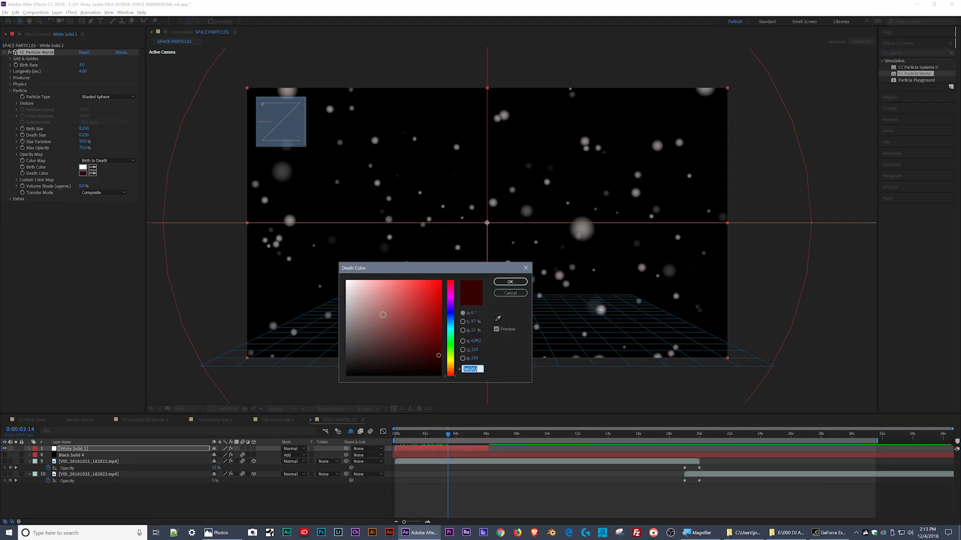
pyautogui.write('ffffff')
pyautogui.press('Return')
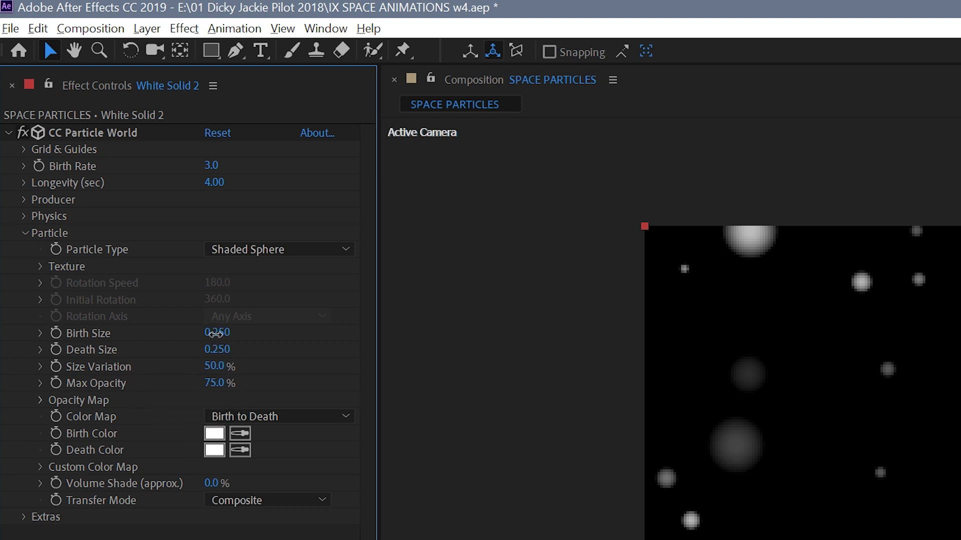
# - Set the particles' Death Size to 0.03 and their Birth Size to 0.090 after trying a Birth Size of 0.040
pyautogui.moveTo(216, 335); pyautogui.dragTo(206, 346)
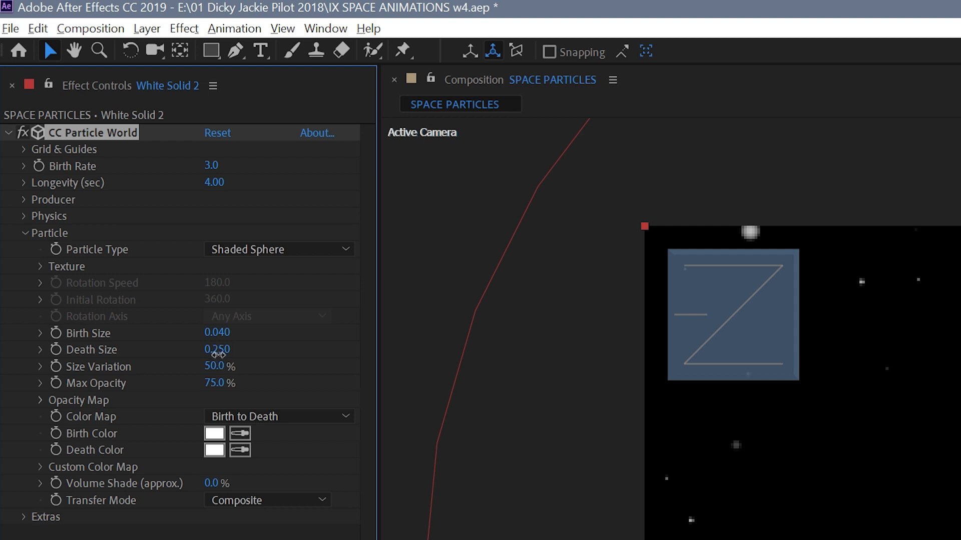
pyautogui.click(218, 351)
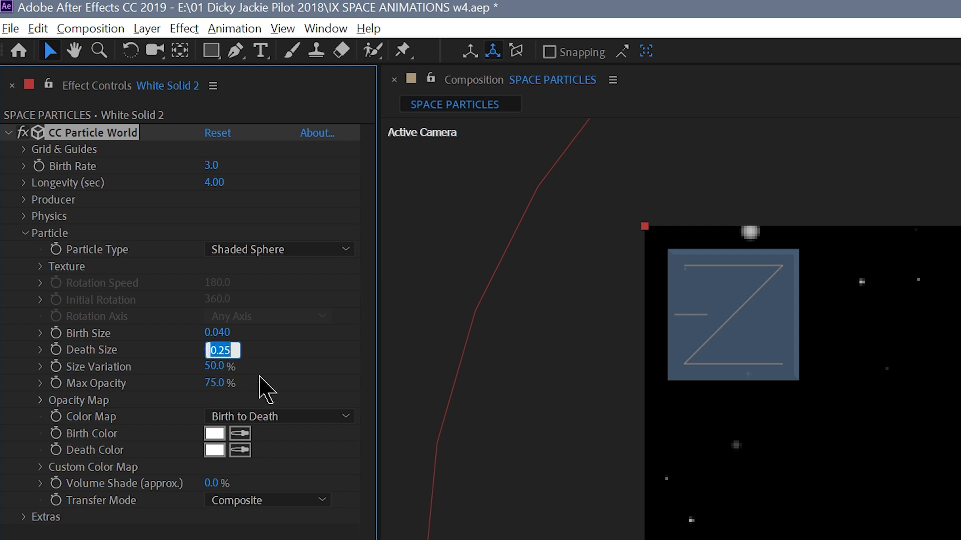
pyautogui.write('.03')
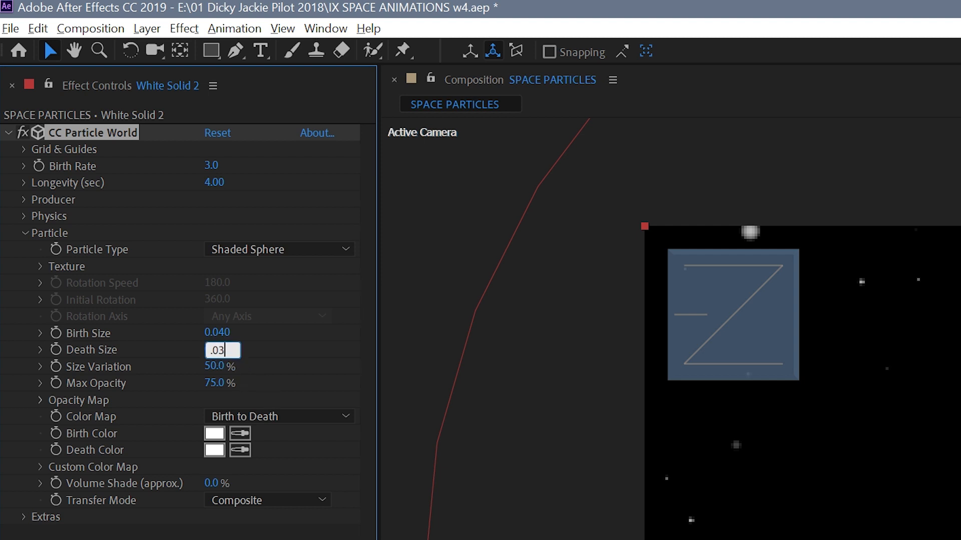
pyautogui.press('Return')
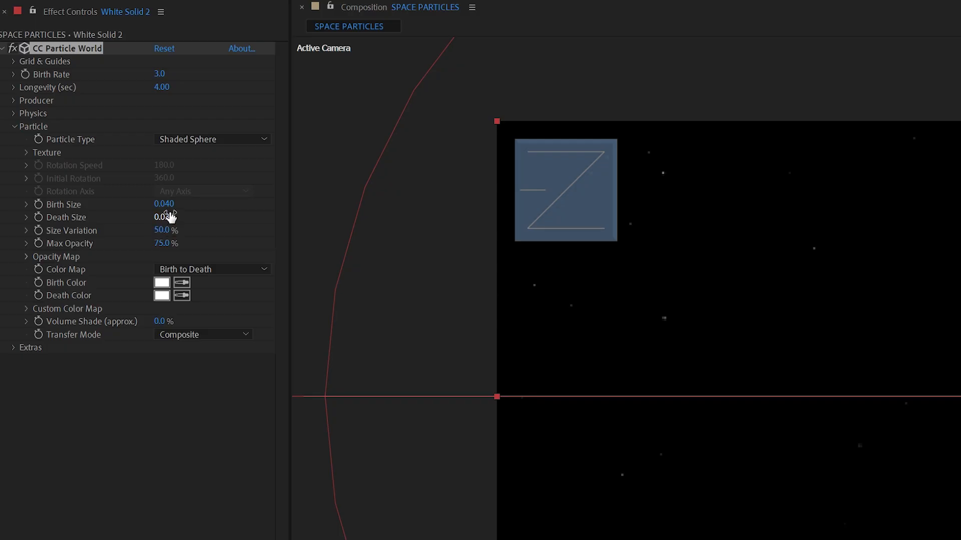
pyautogui.moveTo(169, 202); pyautogui.dragTo(174, 206)
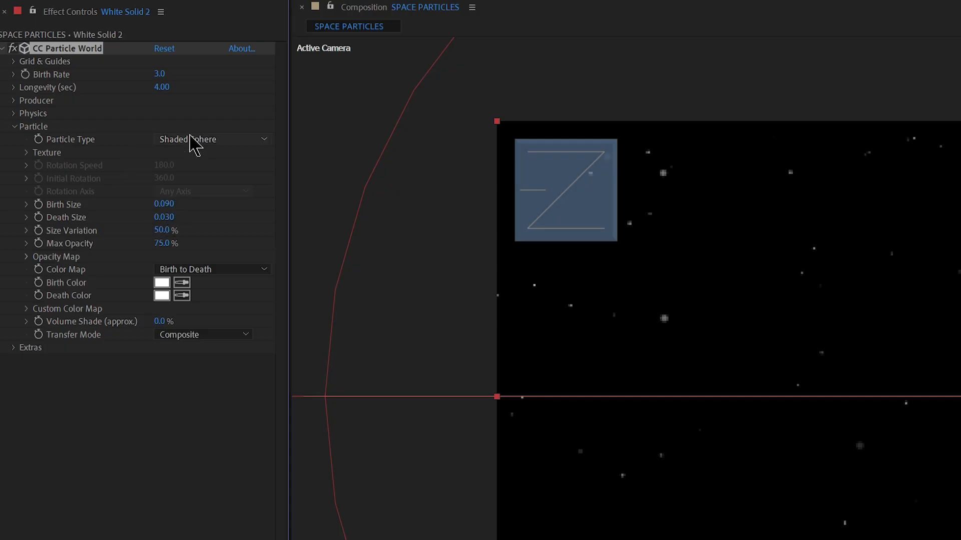
# - In the Physics settings, set the Animation to Twirly, with Resistance at 5.6 and Extra at 0.32
pyautogui.click(14, 126)
pyautogui.click(13, 126)
pyautogui.click(14, 126)
pyautogui.click(13, 114)
pyautogui.click(194, 128)
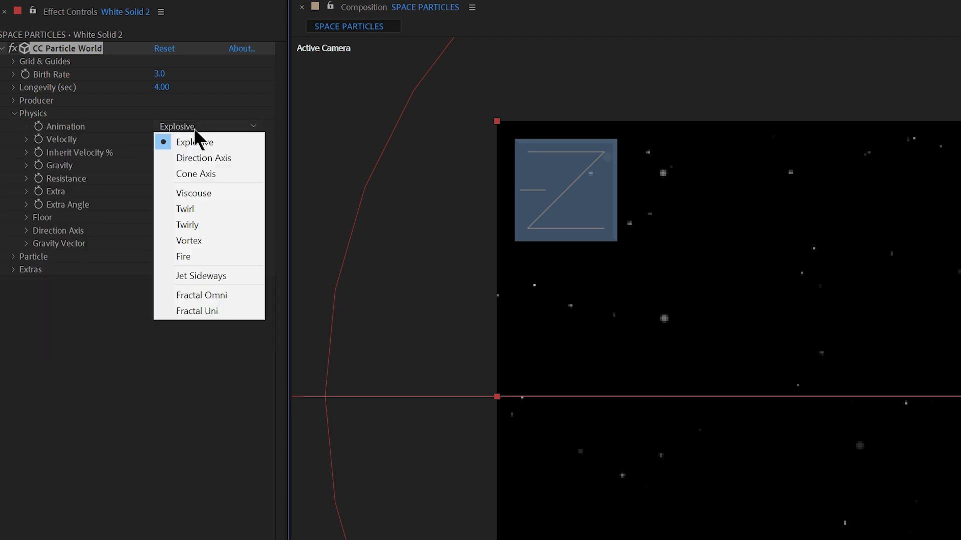
pyautogui.click(233, 158)
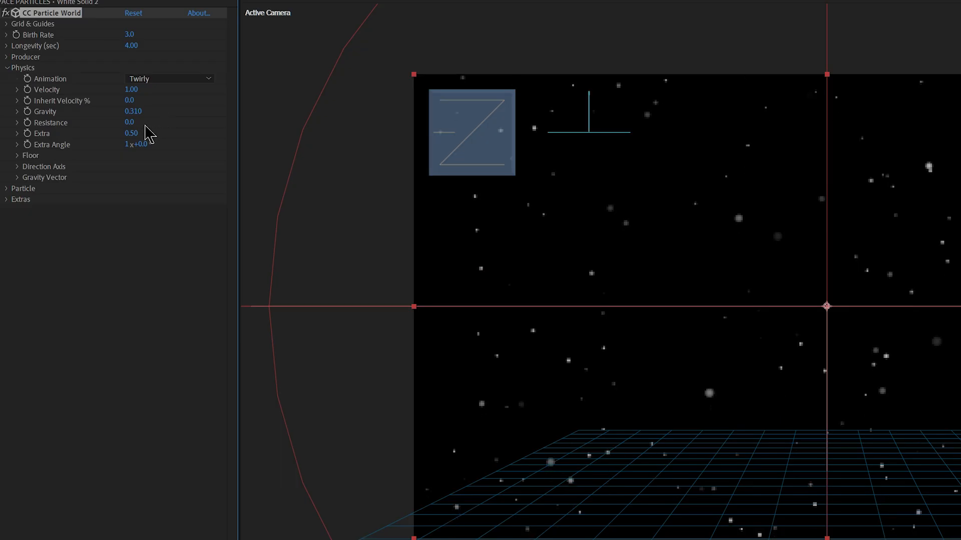
pyautogui.moveTo(143, 120); pyautogui.dragTo(168, 120)
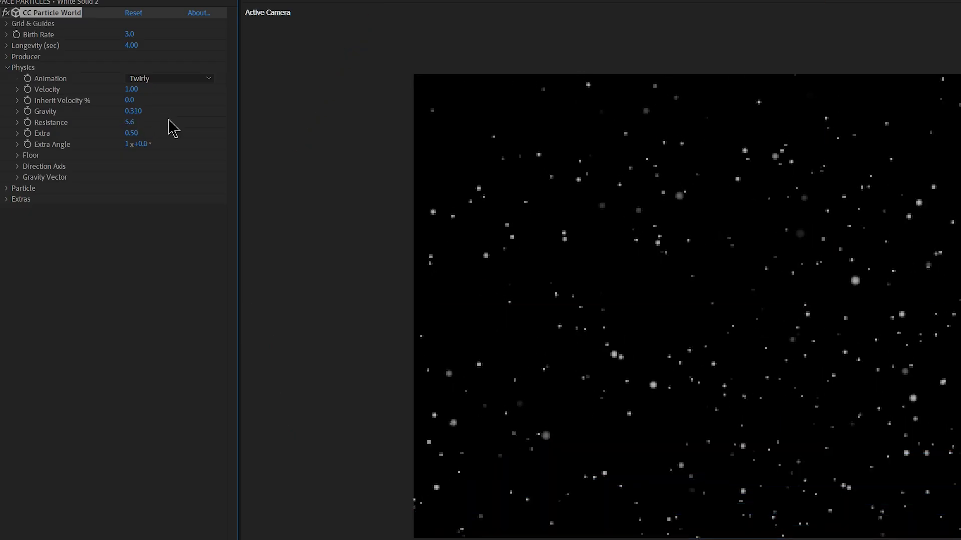
pyautogui.press('space')
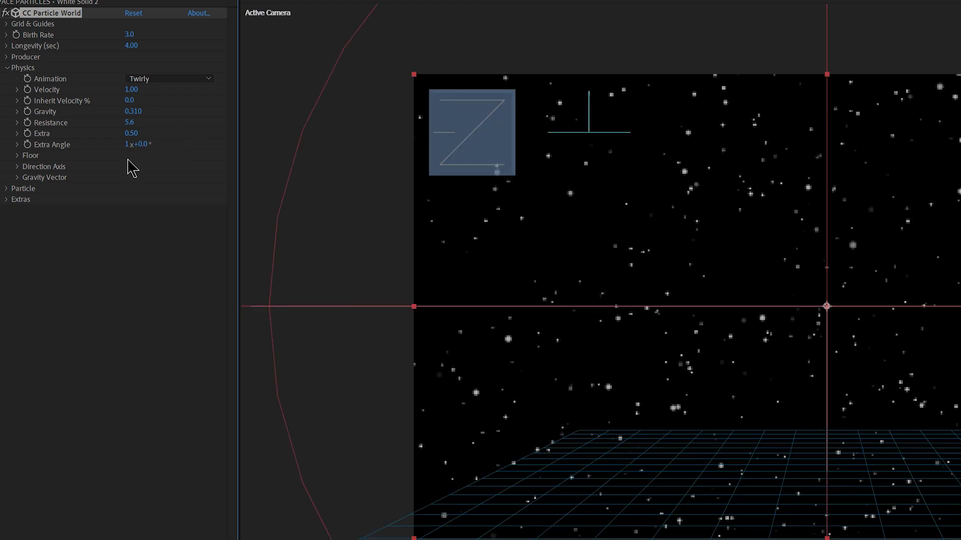
# - Set the Gravity Vector's Gravity Y to -1 and preview the particle motion
pyautogui.click(17, 177)
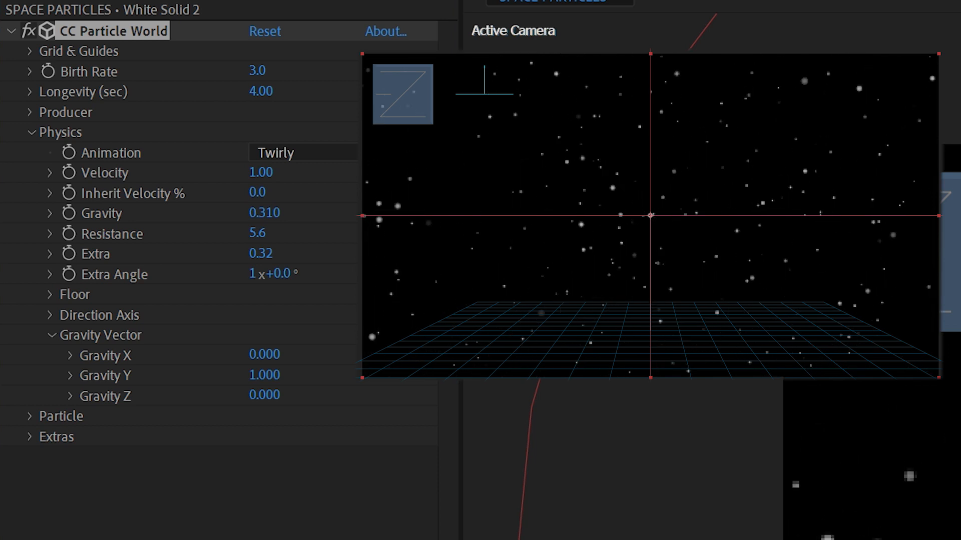
pyautogui.click(276, 375)
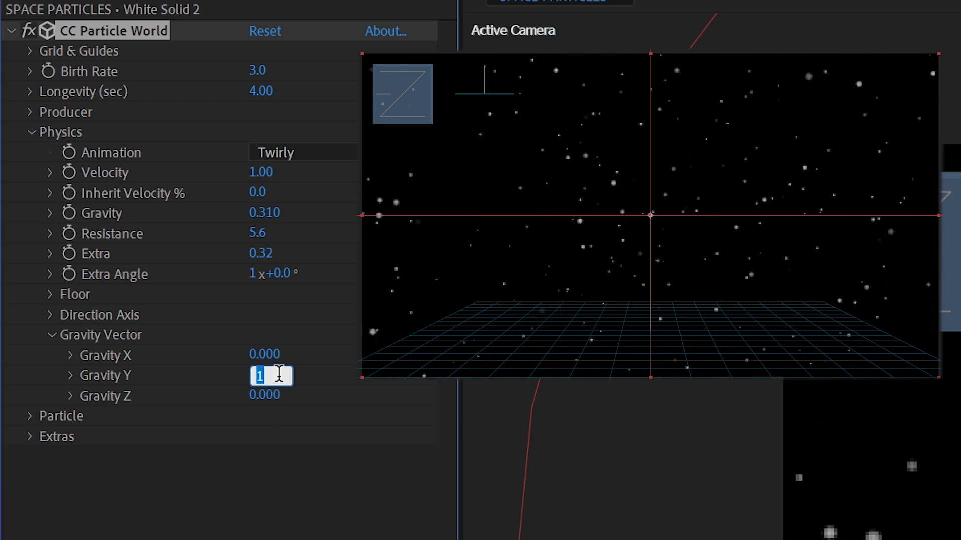
pyautogui.write('-1')
pyautogui.press('Return')
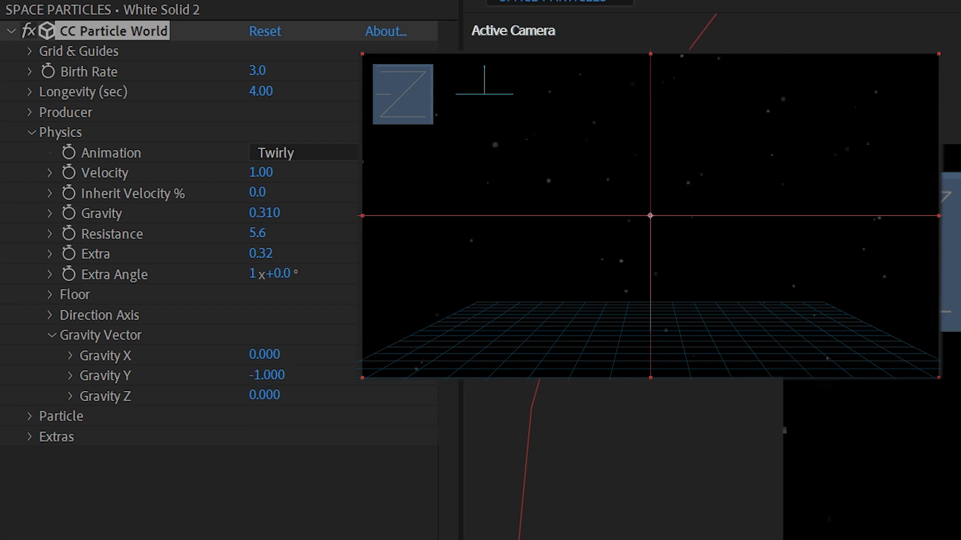
pyautogui.press('space')
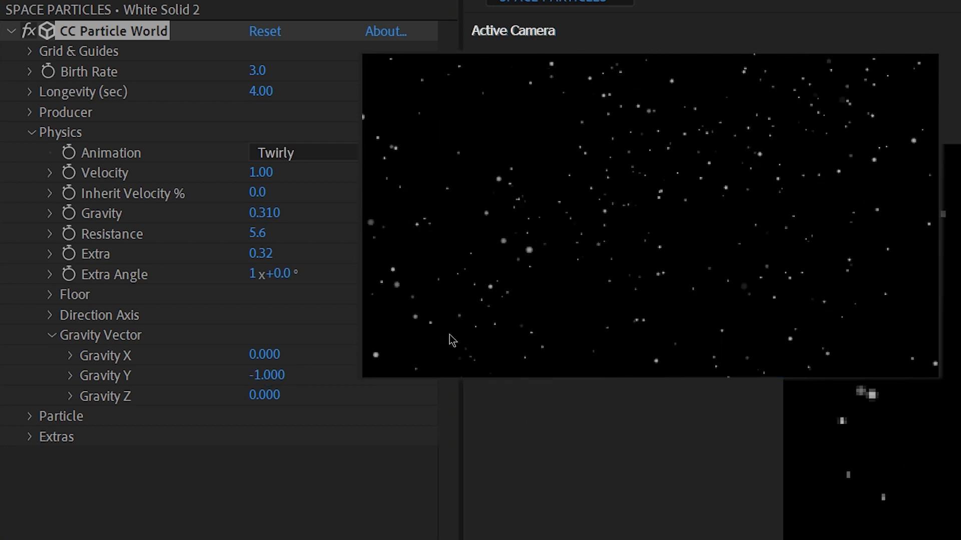
pyautogui.press('space')
# - Change the Physics Animation to Vortex with a Velocity of 0.01 and preview the motion
pyautogui.click(310, 156)
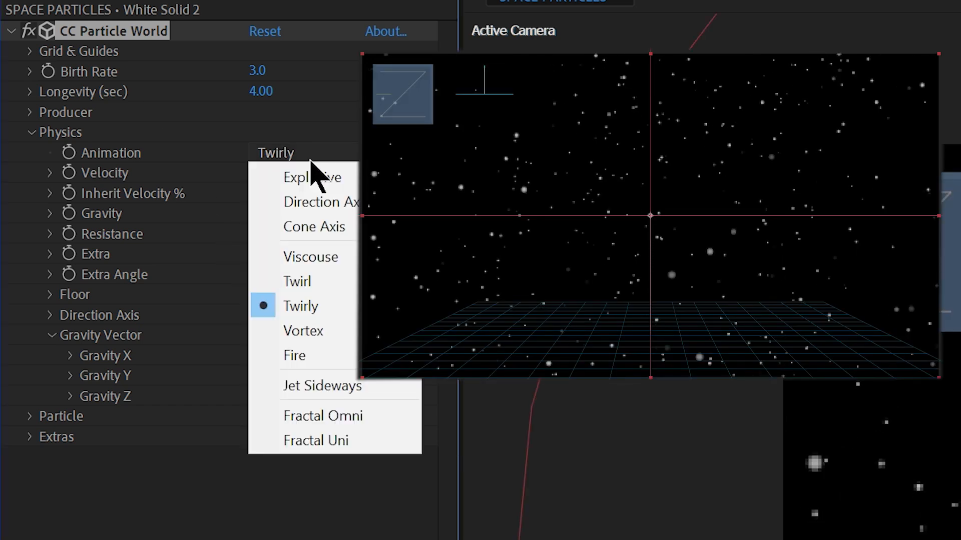
pyautogui.click(327, 329)
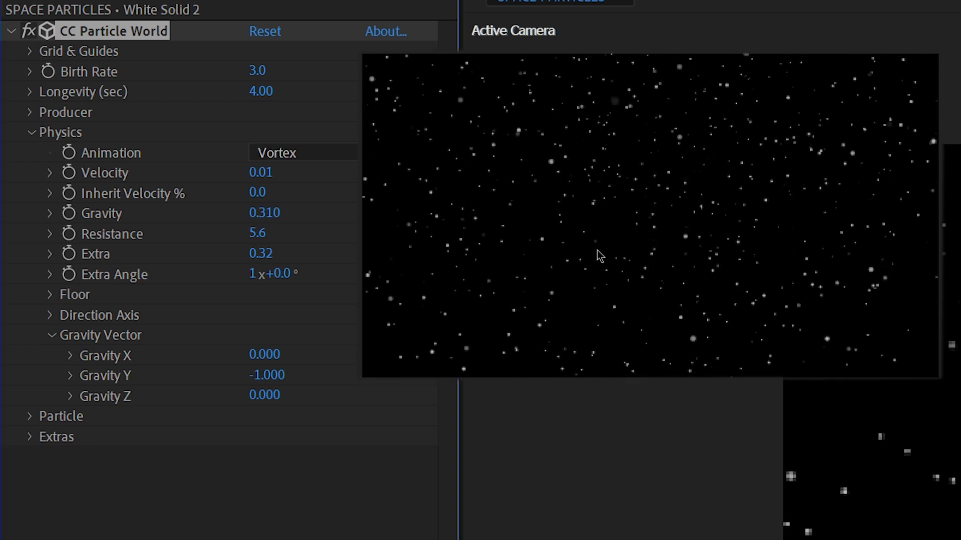
pyautogui.press('space')
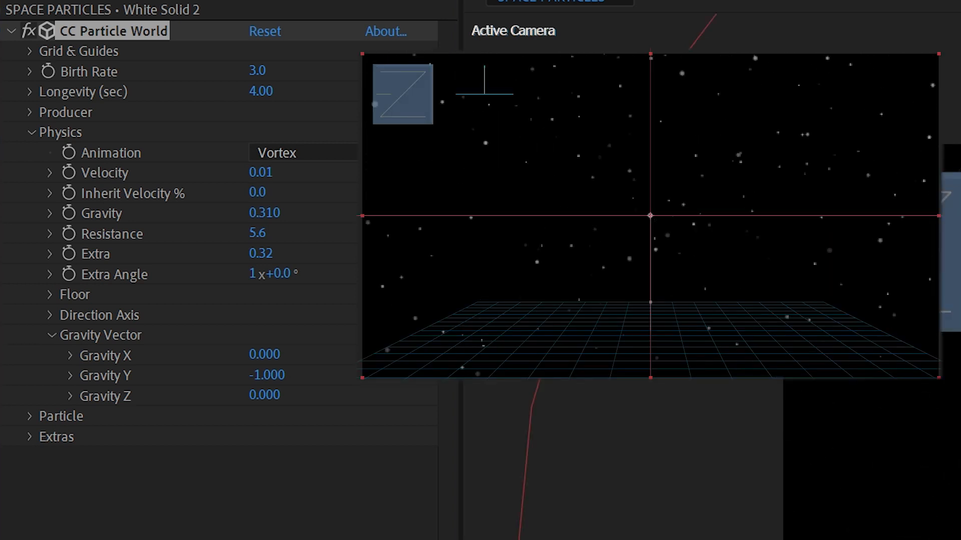
pyautogui.press('space')
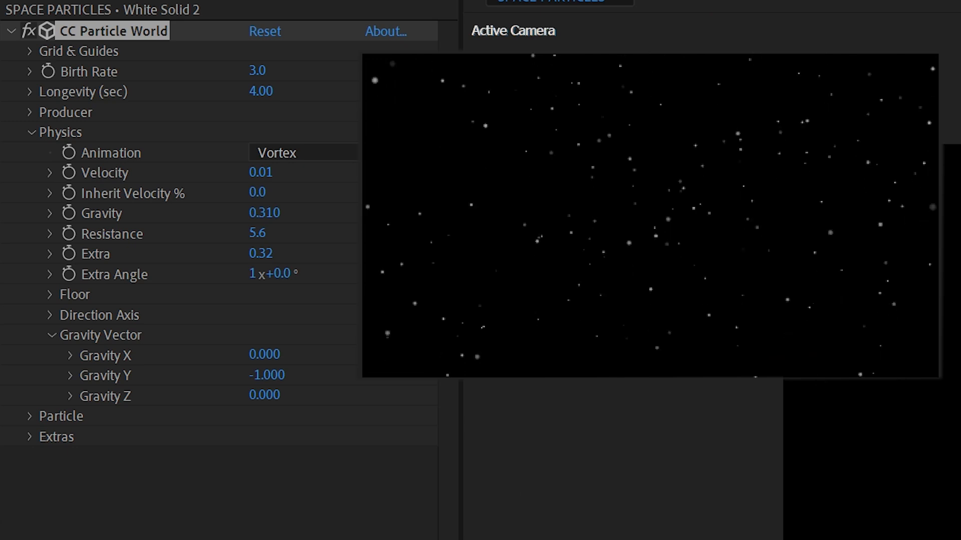
pyautogui.press('space')
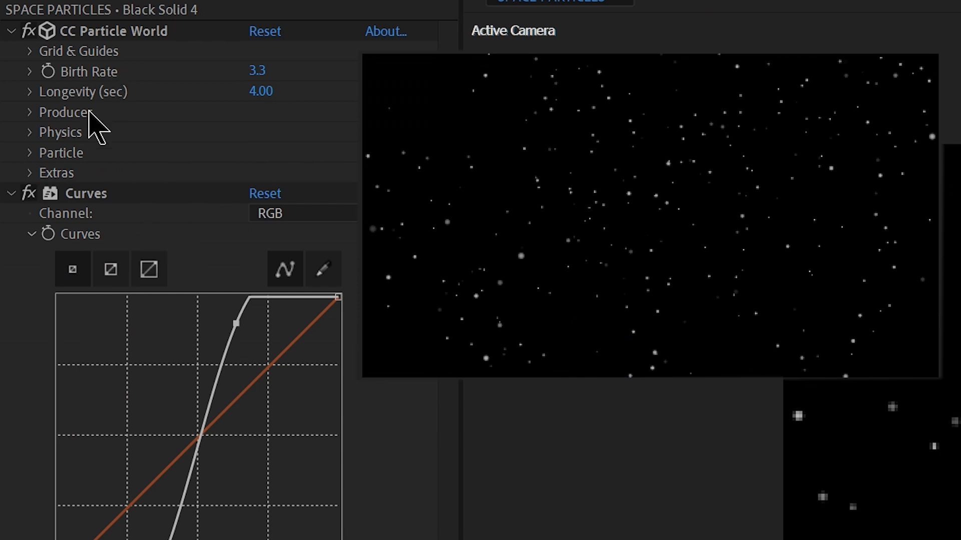
# - Reduce the particles' Gravity to 0.020 and play back the result
pyautogui.click(31, 132)
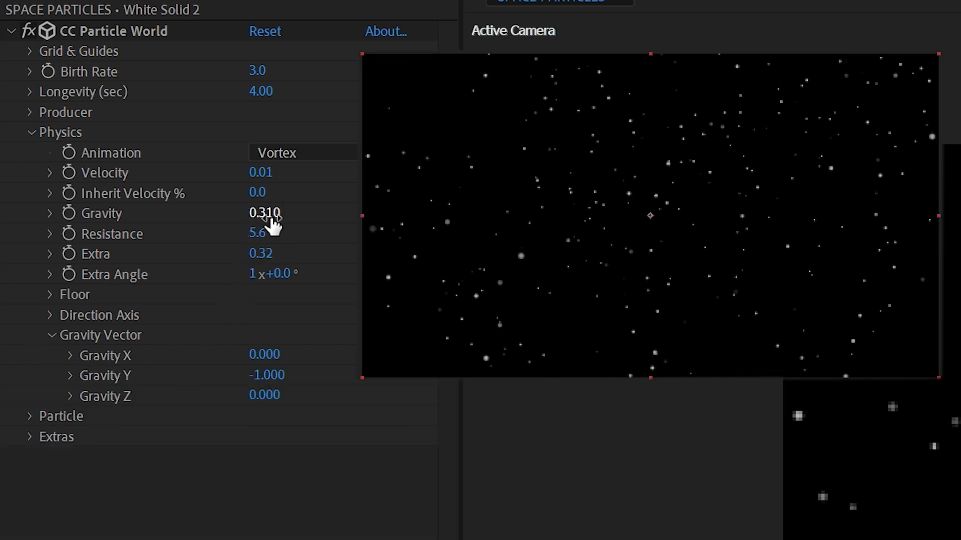
pyautogui.moveTo(274, 222); pyautogui.dragTo(251, 232)
pyautogui.press('space')
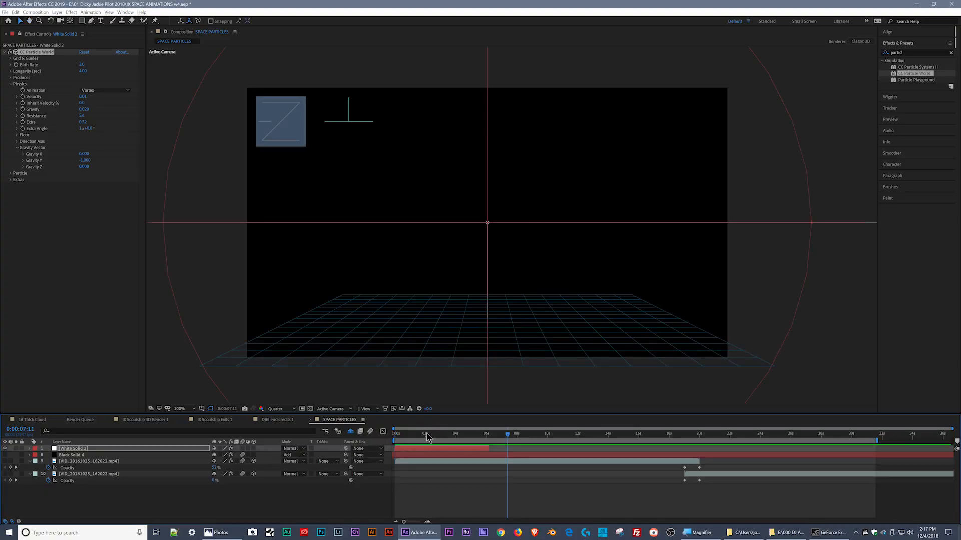
pyautogui.moveTo(424, 434)
pyautogui.mouseDown()
pyautogui.moveTo(408, 434)
pyautogui.moveTo(439, 438)
pyautogui.mouseUp()
pyautogui.click(424, 454)
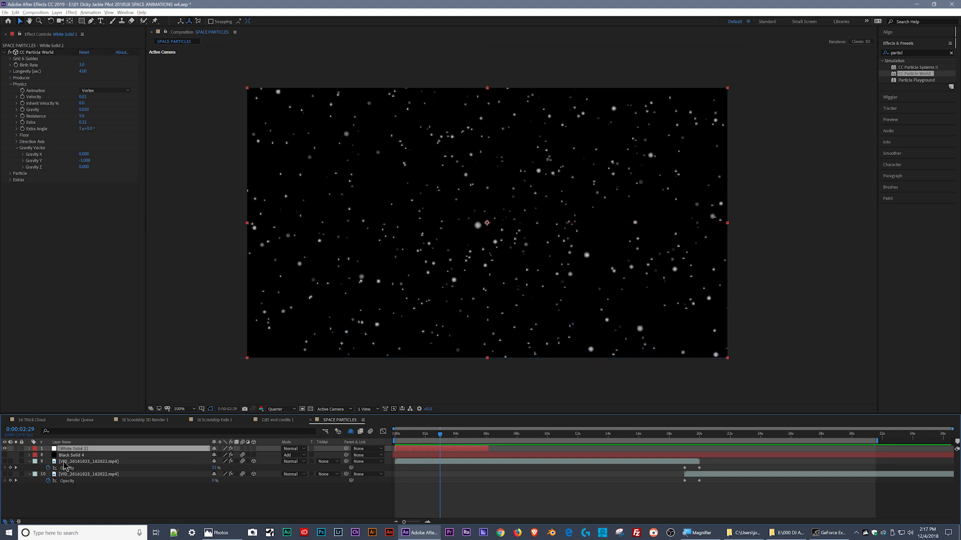
# - Hide the White Solid 2 layer, show the Black Solid 4 layer and preview its particles from the beginning
pyautogui.click(5, 449)
pyautogui.click(5, 455)
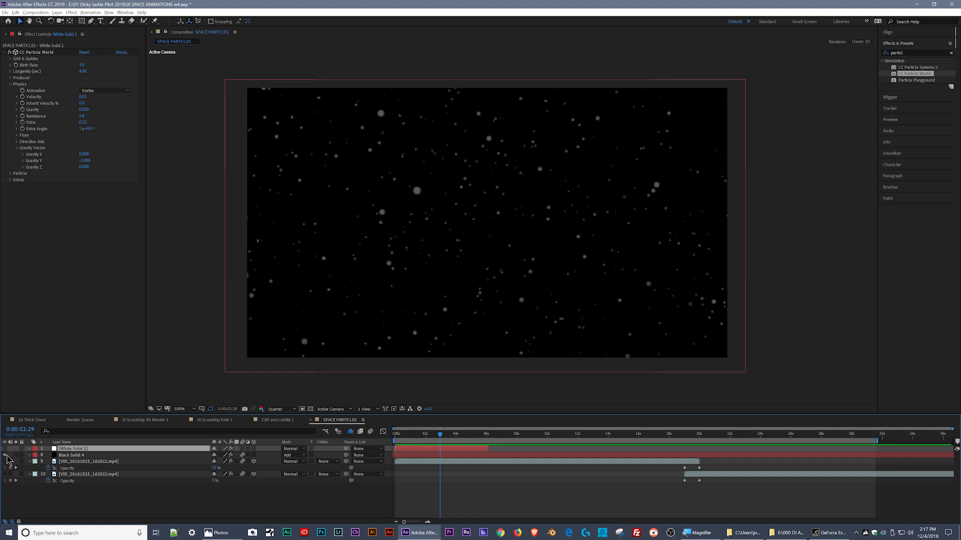
pyautogui.moveTo(406, 437); pyautogui.dragTo(398, 437)
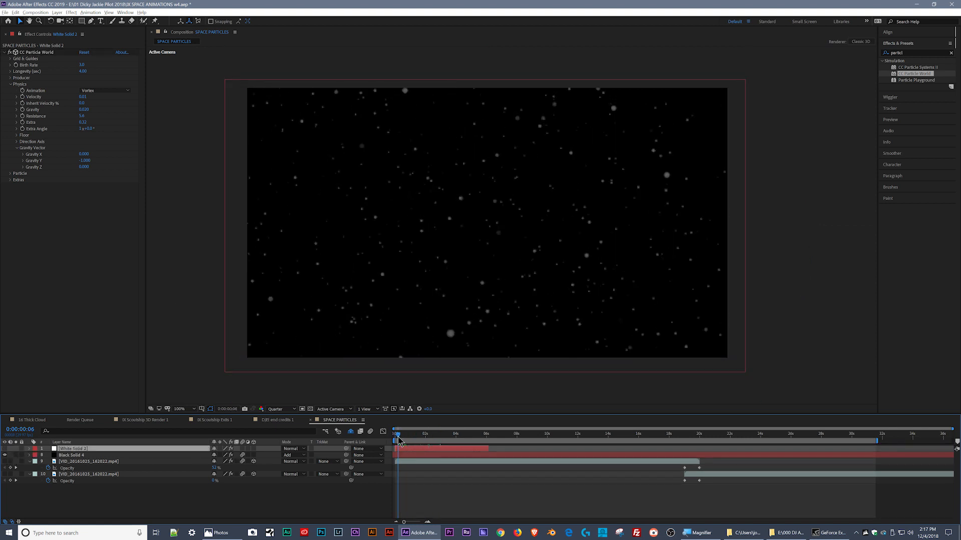
pyautogui.press('space')
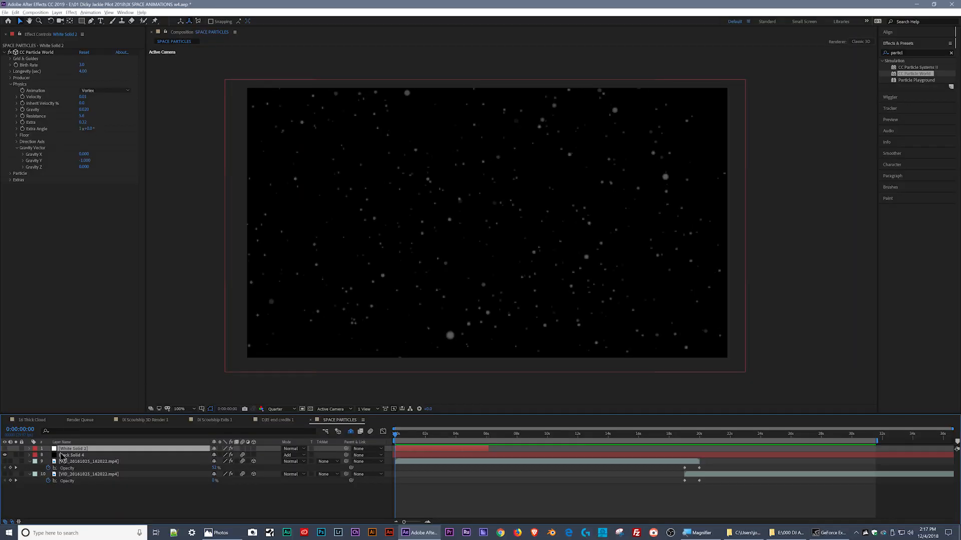
# - Delete the White Solid 2 layer and preview the remaining Black Solid 4 particles
pyautogui.press('Delete')
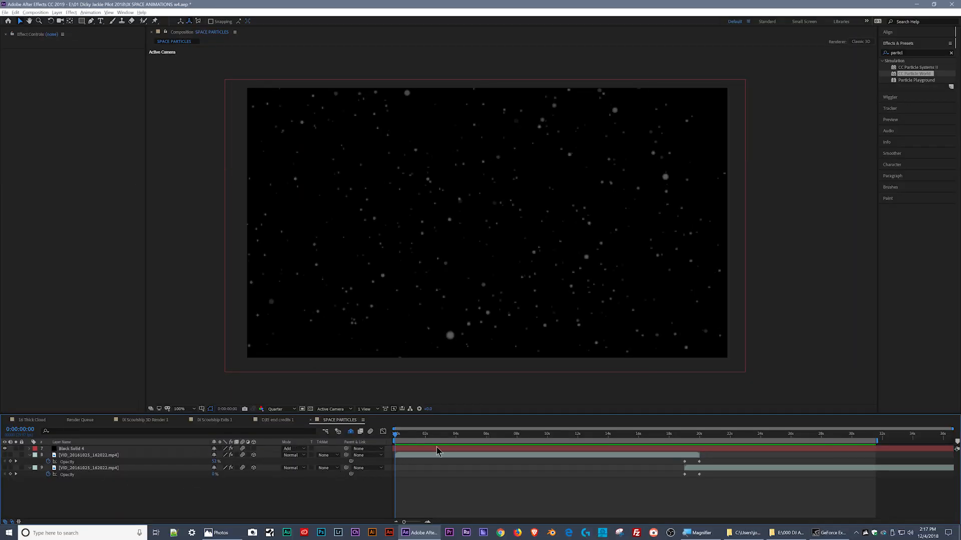
pyautogui.press('space')
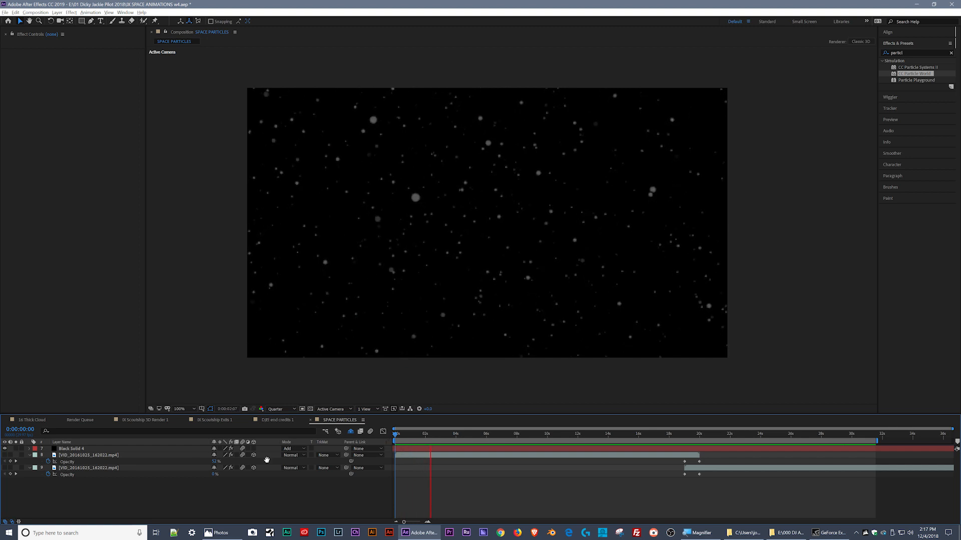
pyautogui.press('space')
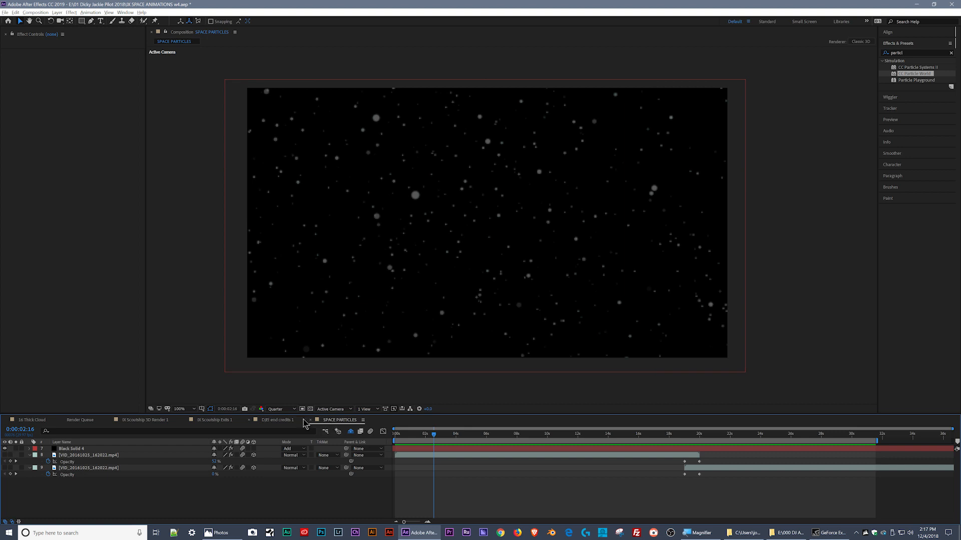
# - Switch to the end credits 1 composition and view its particle background at the first frame
pyautogui.click(286, 421)
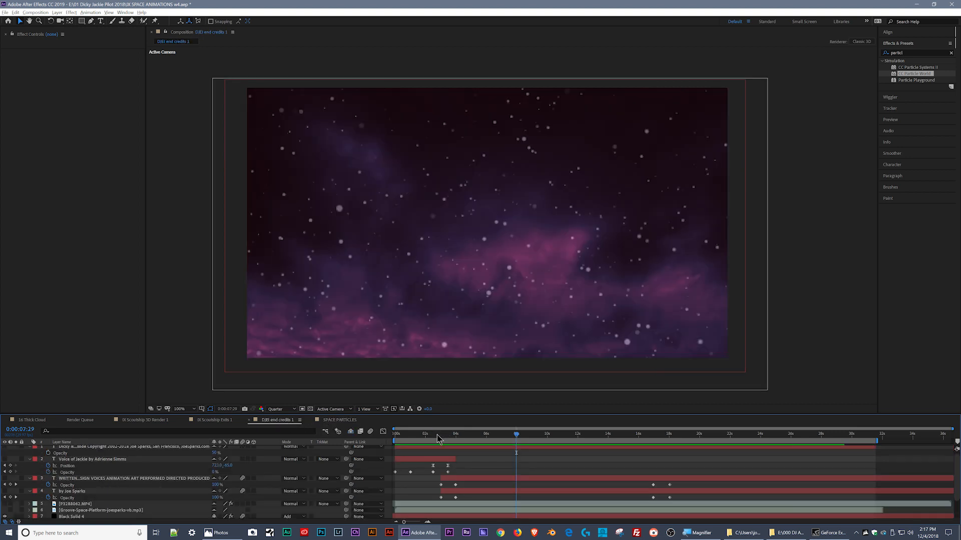
pyautogui.moveTo(403, 435); pyautogui.dragTo(434, 434)
pyautogui.press('Home')
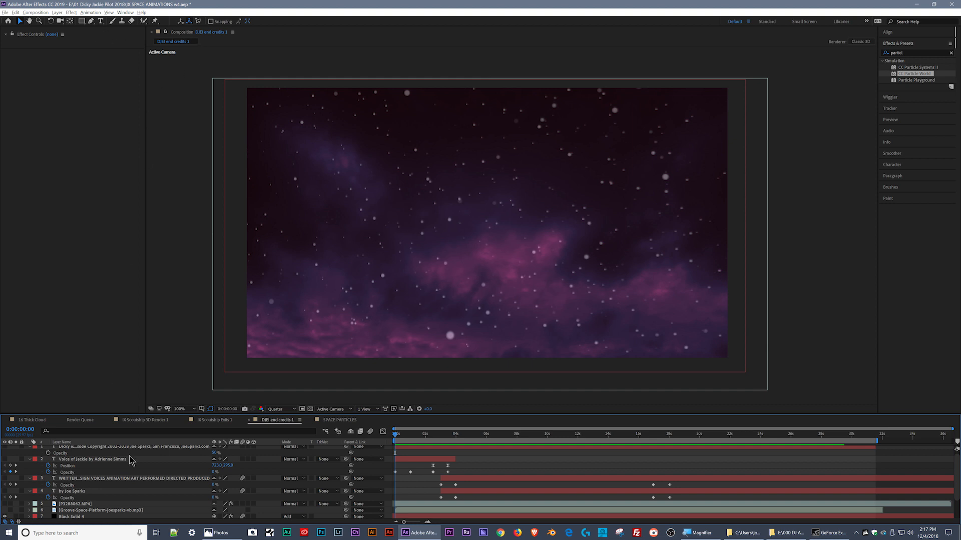
# - Return to the SPACE PARTICLES composition, show the mp4 video layer directly beneath Black Solid 4 and scrub through the timeline
pyautogui.click(338, 422)
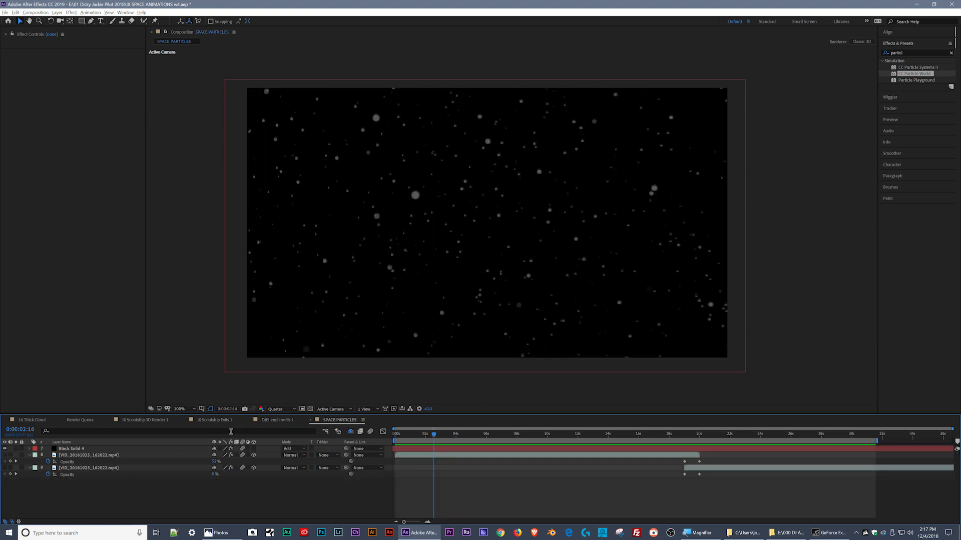
pyautogui.click(4, 455)
pyautogui.moveTo(408, 437); pyautogui.dragTo(532, 443)
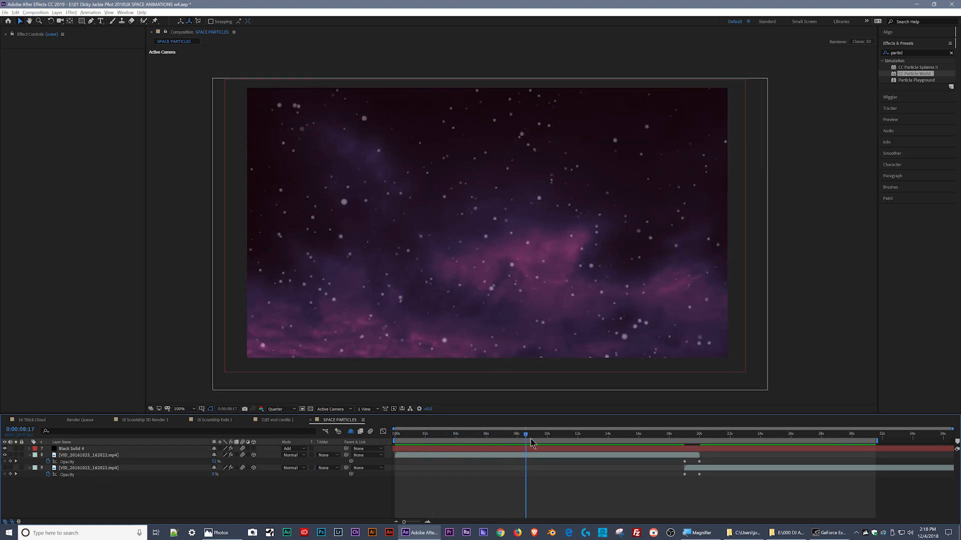
# - View the original footage of the upper mp4 cloud layer, then return to the SPACE PARTICLES composition
pyautogui.doubleClick(56, 456)
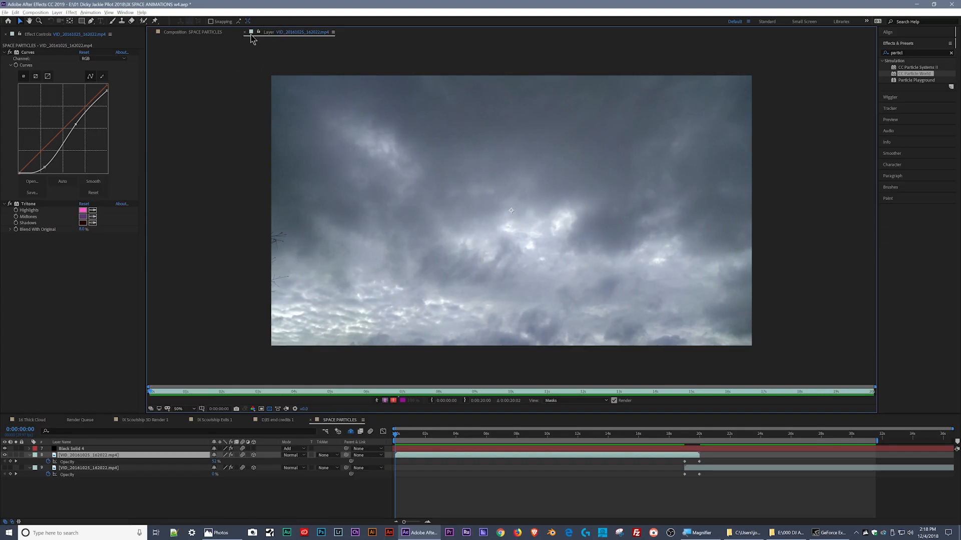
pyautogui.click(245, 33)
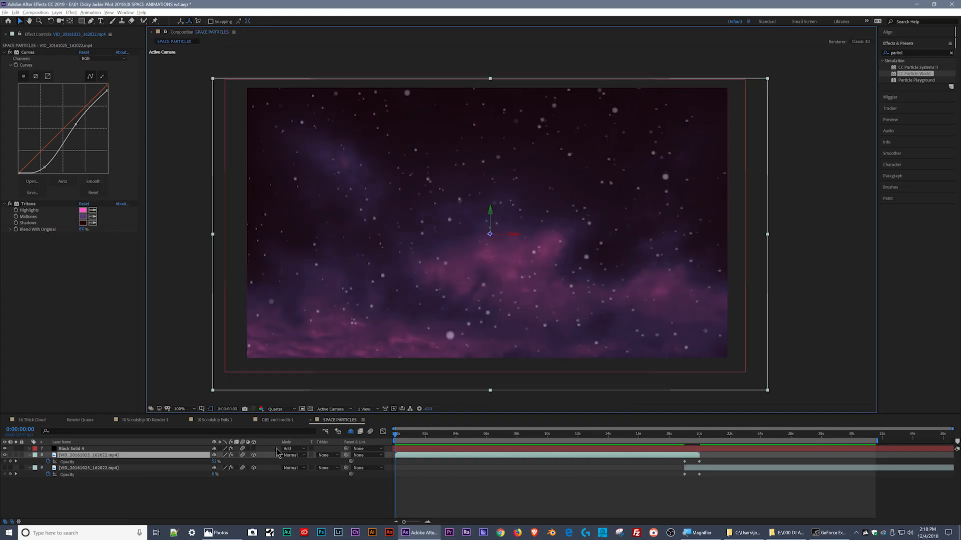
pyautogui.click(414, 460)
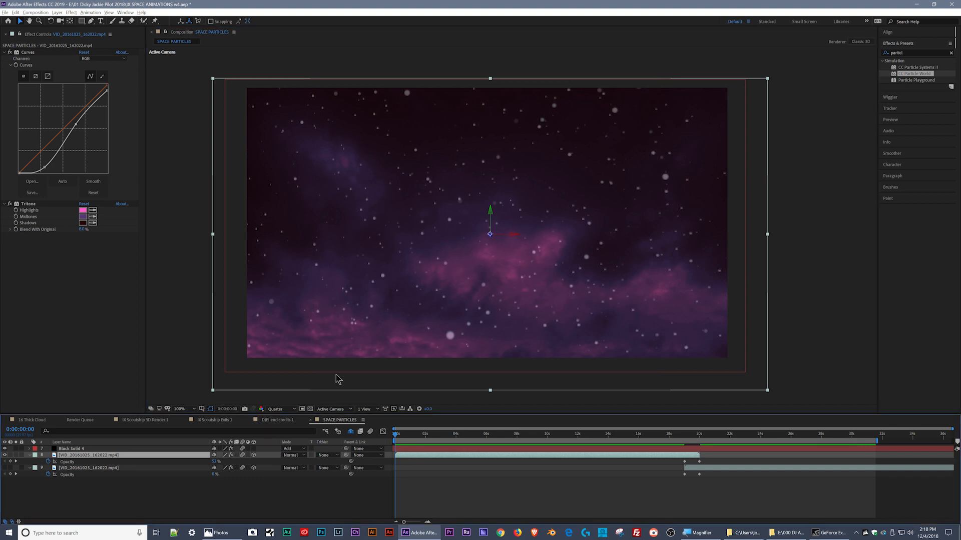
# - Compare the cloud footage with its Curves and Tritone effects disabled, then check Curves alone with Tritone off
pyautogui.click(9, 52)
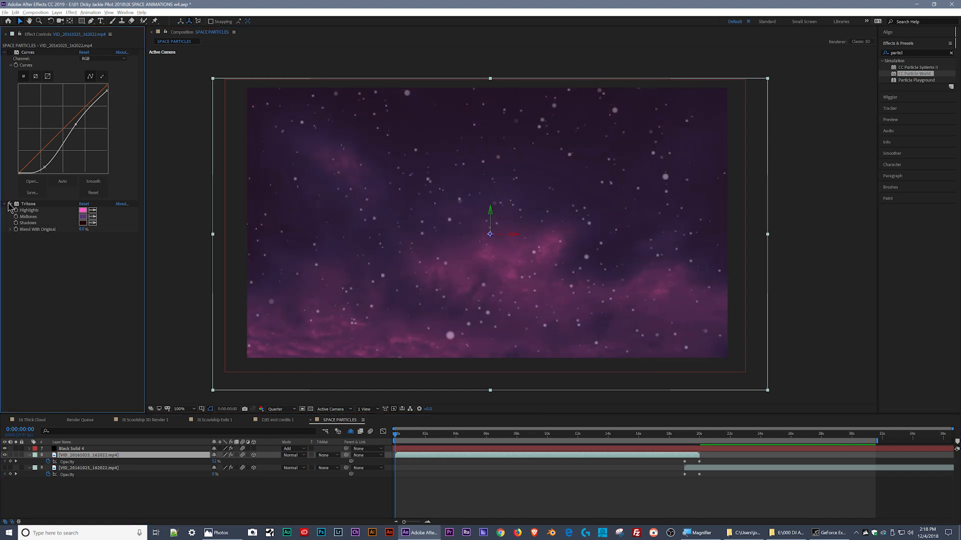
pyautogui.click(9, 204)
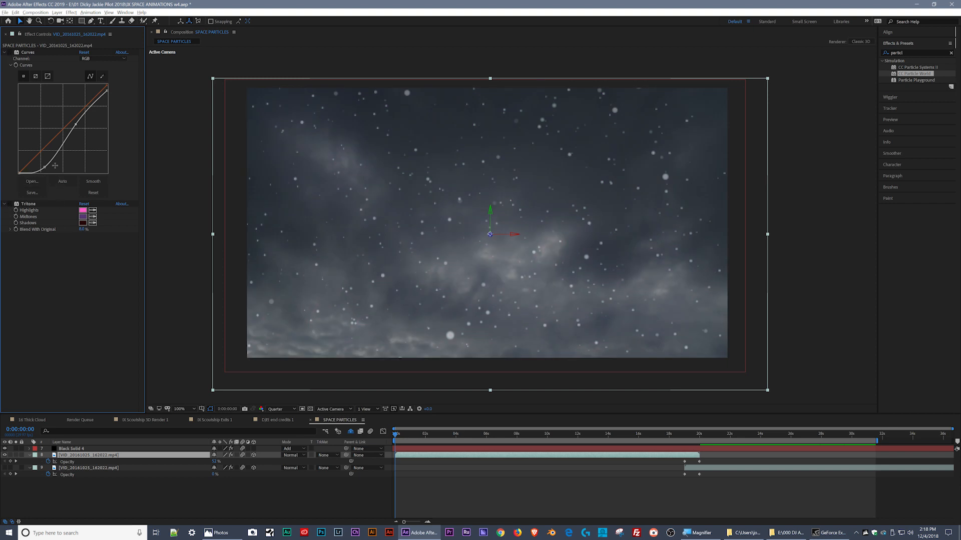
pyautogui.click(9, 52)
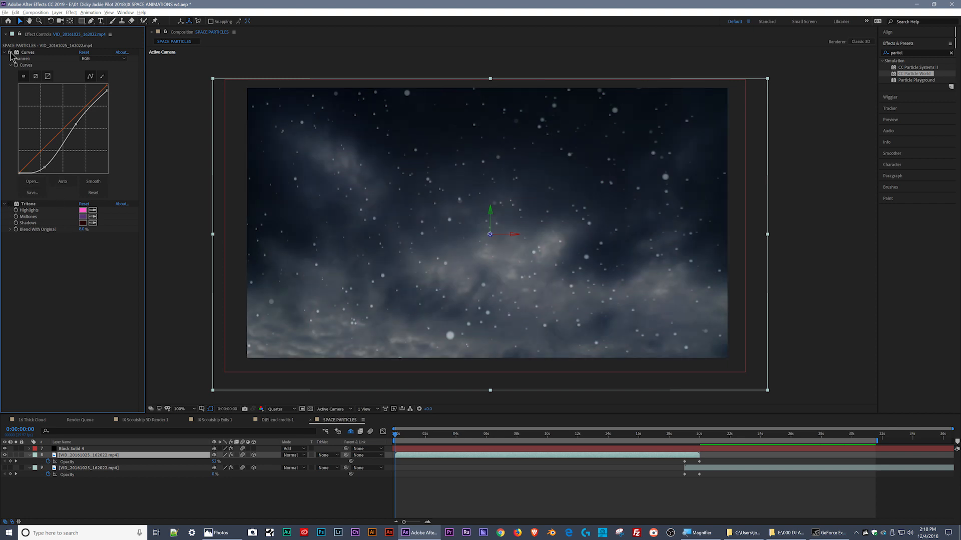
pyautogui.click(10, 53)
pyautogui.click(10, 53)
# - Slightly raise the lower point of the cloud layer's RGB curve and try brightening its Red channel curve
pyautogui.moveTo(44, 167)
pyautogui.mouseDown()
pyautogui.moveTo(50, 132)
pyautogui.moveTo(49, 161)
pyautogui.mouseUp()
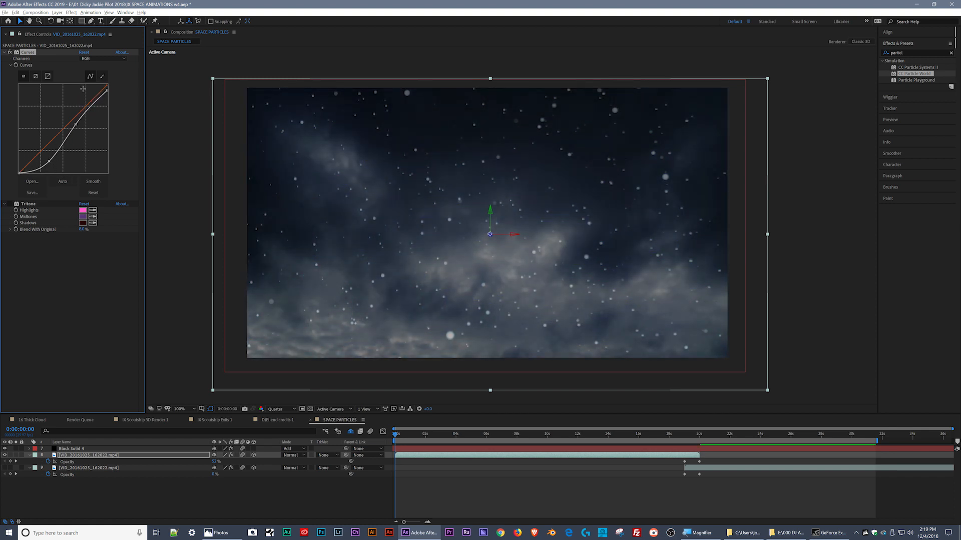
pyautogui.click(102, 59)
pyautogui.click(90, 71)
pyautogui.moveTo(56, 137)
pyautogui.mouseDown()
pyautogui.moveTo(25, 111)
pyautogui.moveTo(110, 170)
pyautogui.moveTo(65, 125)
pyautogui.mouseUp()
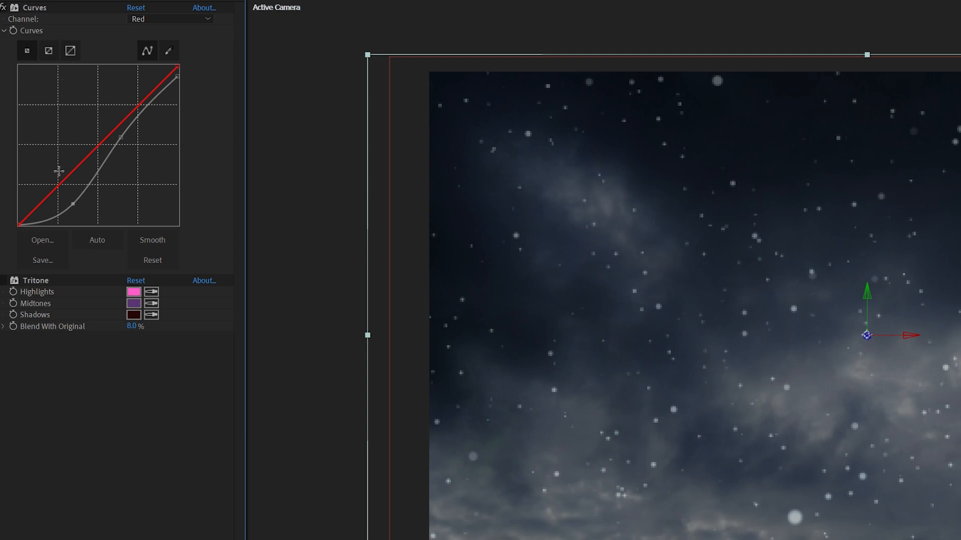
# - Turn the cloud layer's Tritone effect back on and try a green Midtones color
pyautogui.click(4, 282)
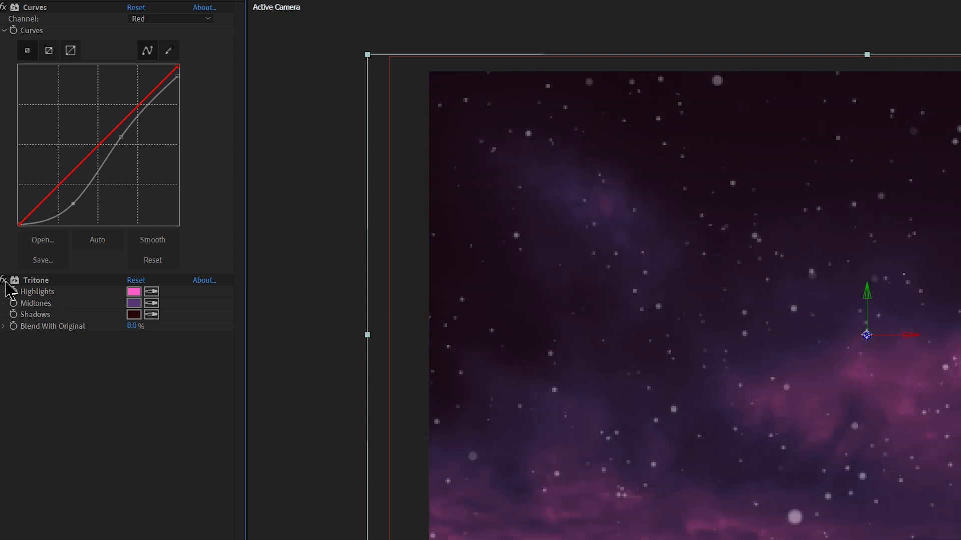
pyautogui.click(134, 304)
pyautogui.moveTo(798, 518); pyautogui.dragTo(802, 532)
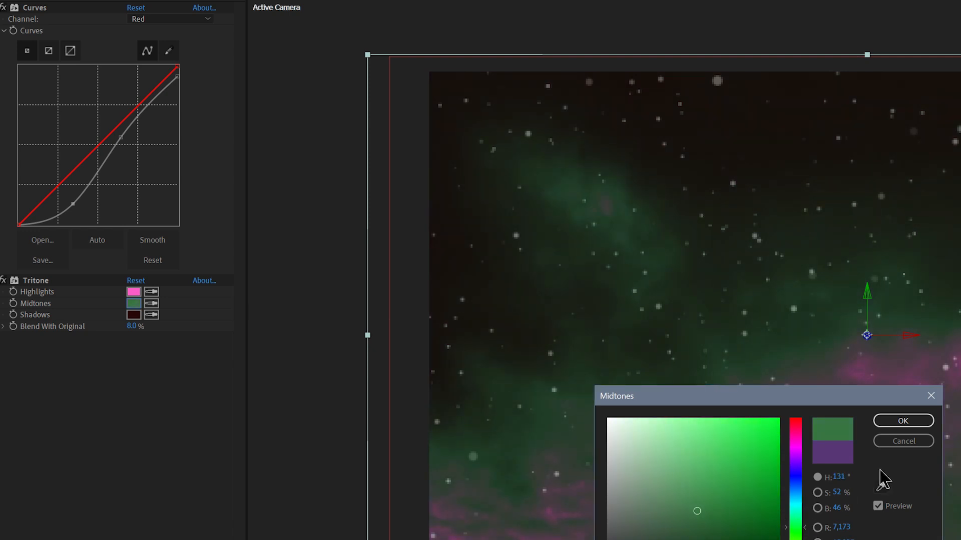
pyautogui.click(903, 441)
# - Try yellow and green Highlights colors for the cloud layer's Tritone effect
pyautogui.click(82, 211)
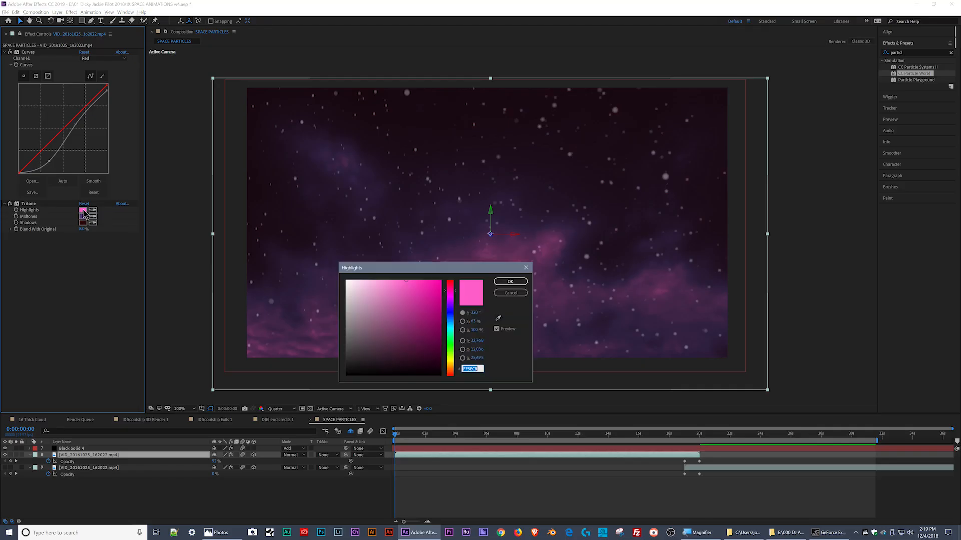
pyautogui.click(451, 362)
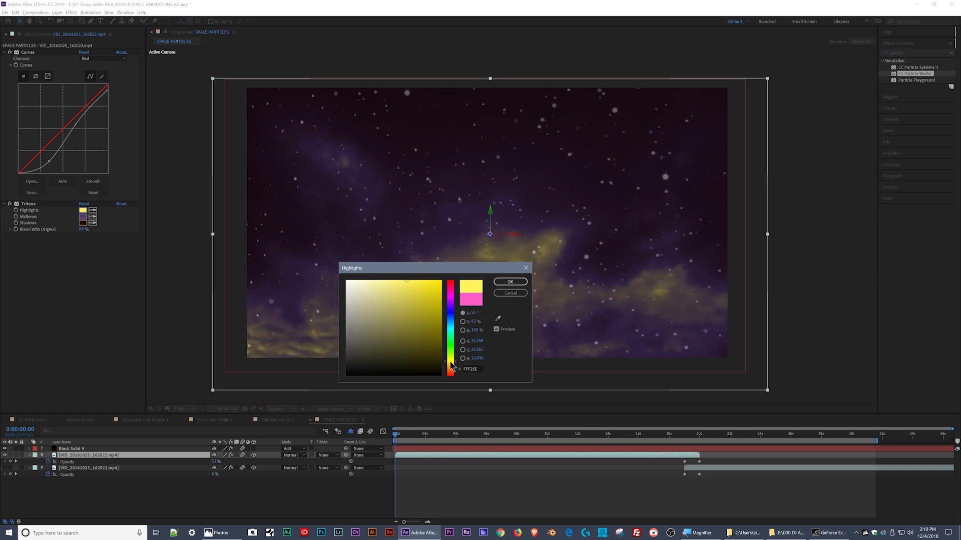
pyautogui.moveTo(449, 357); pyautogui.dragTo(452, 360)
pyautogui.moveTo(428, 268); pyautogui.dragTo(249, 64)
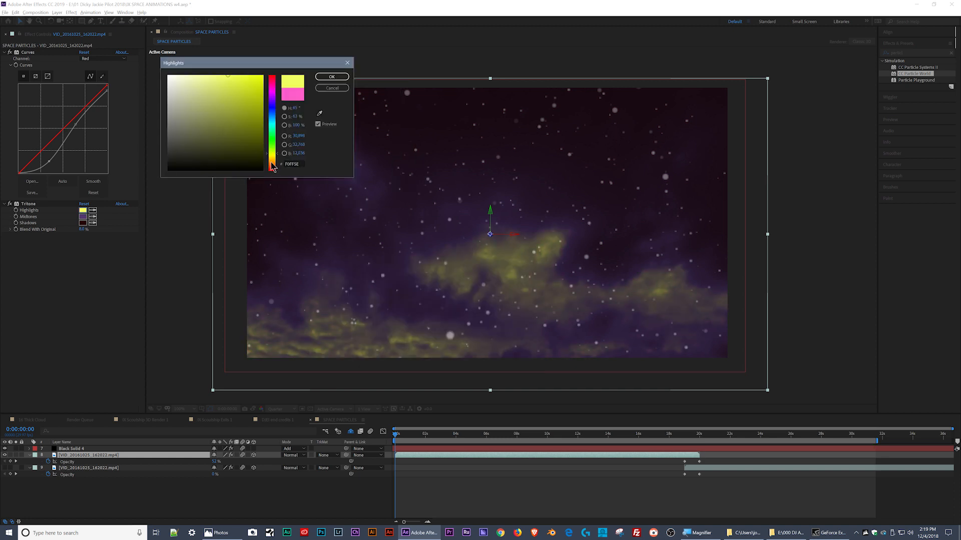
pyautogui.moveTo(273, 167)
pyautogui.mouseDown()
pyautogui.moveTo(278, 87)
pyautogui.moveTo(284, 155)
pyautogui.mouseUp()
pyautogui.click(332, 88)
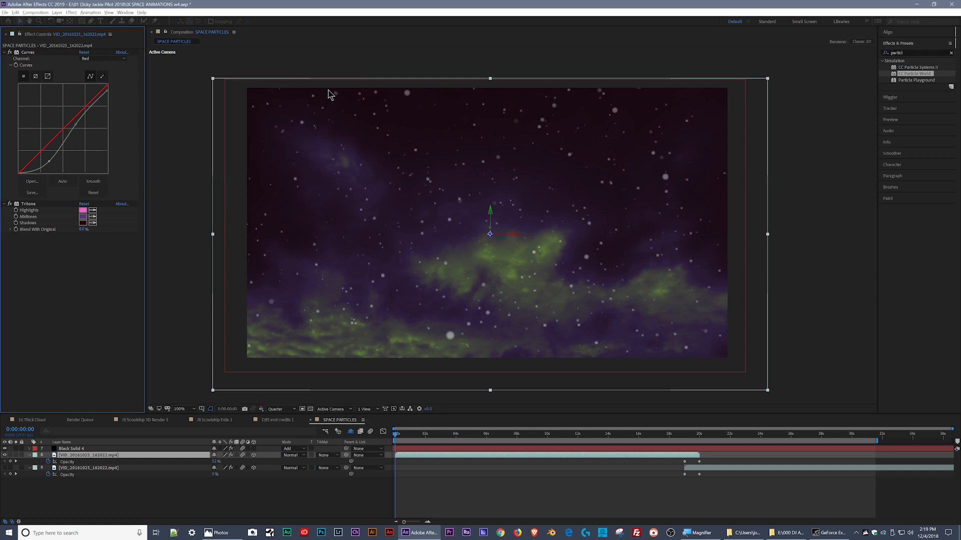
# - Preview the particles over the purple clouds from the first frame
pyautogui.moveTo(406, 435); pyautogui.dragTo(384, 433)
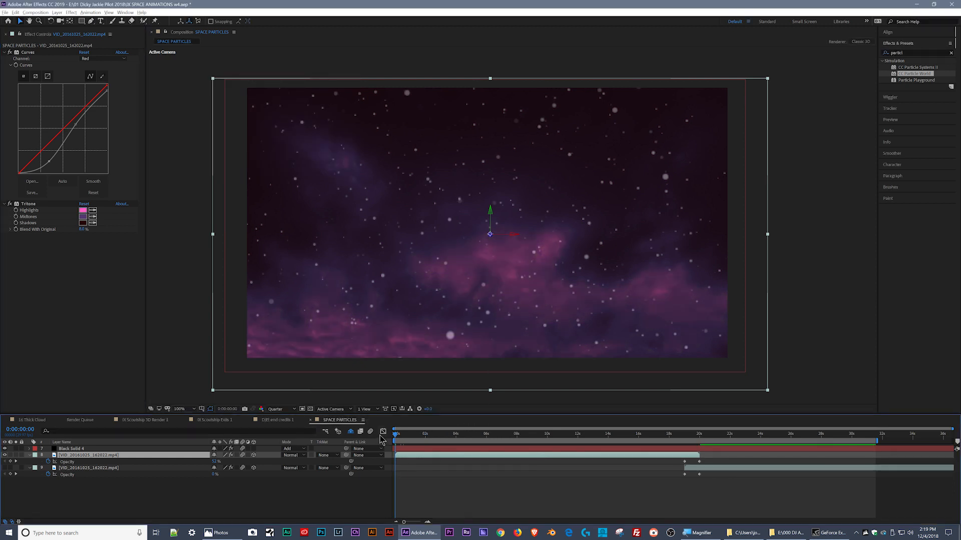
pyautogui.press('space')
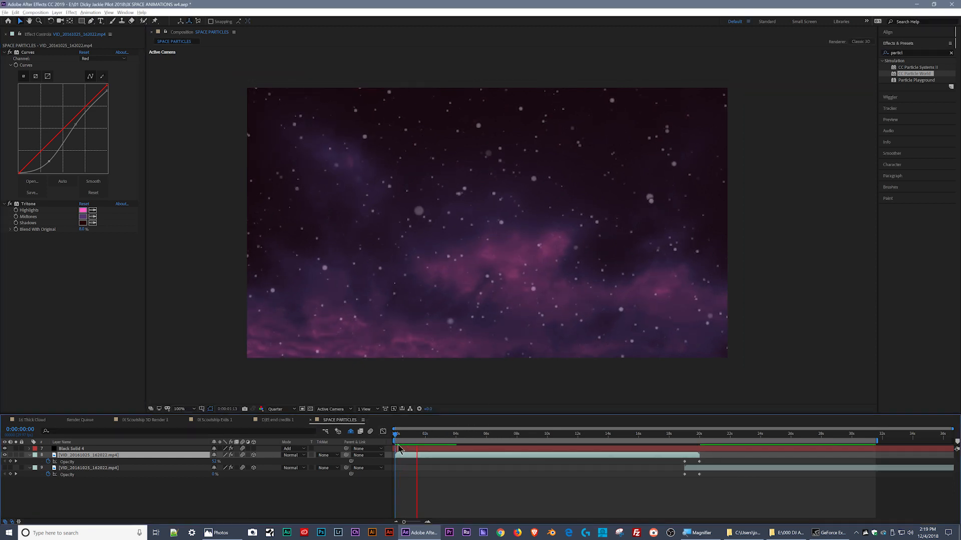
pyautogui.press('space')
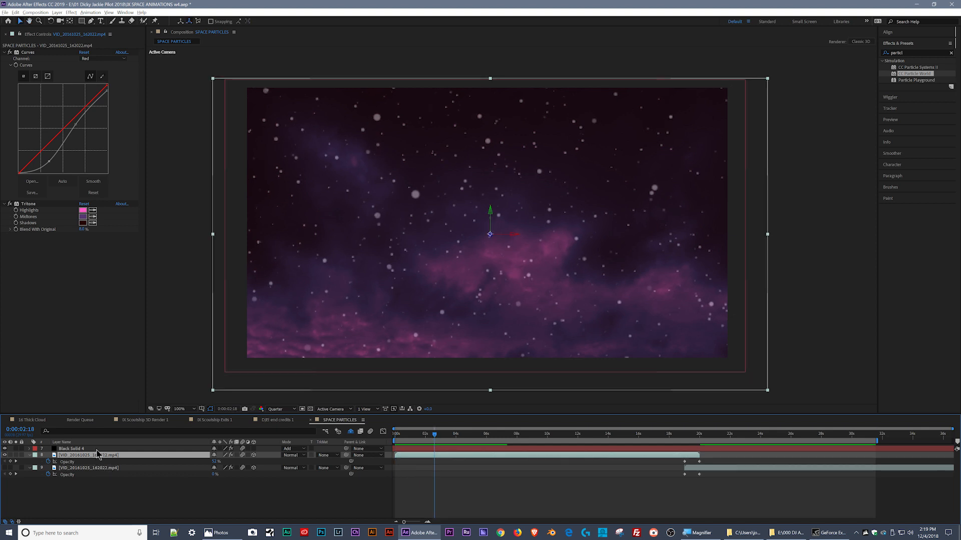
# - Collapse the CC Particle World settings of Black Solid 4 and set the layer's opacity to 100%
pyautogui.click(98, 449)
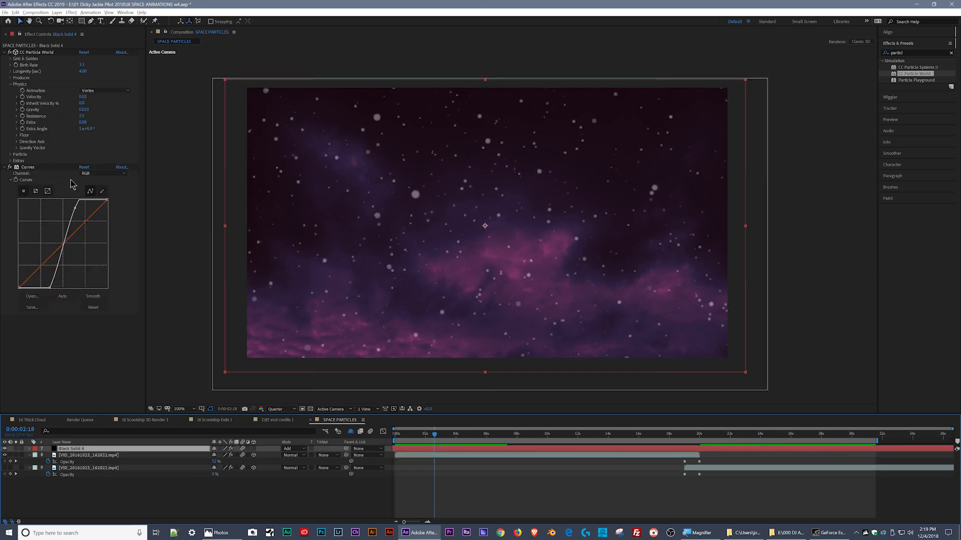
pyautogui.click(4, 53)
pyautogui.click(26, 59)
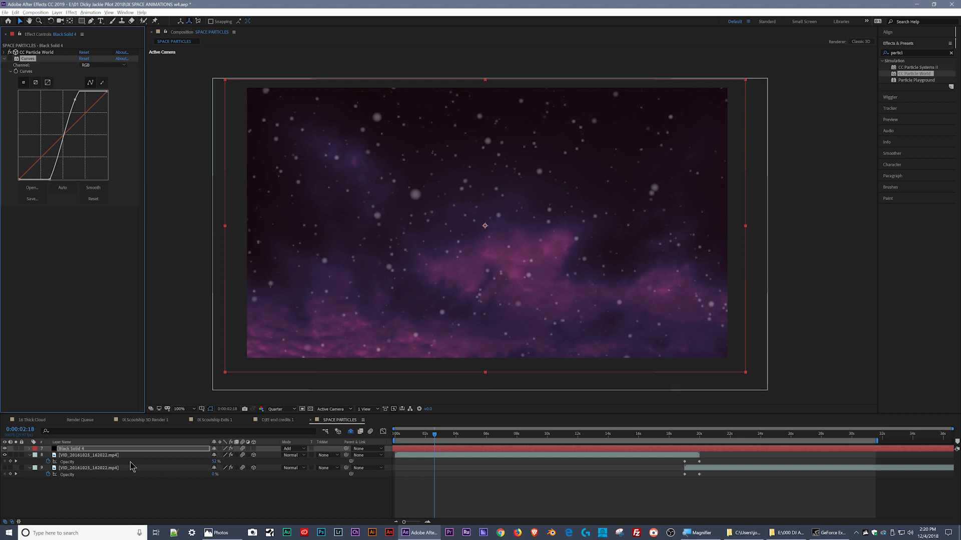
pyautogui.press('t')
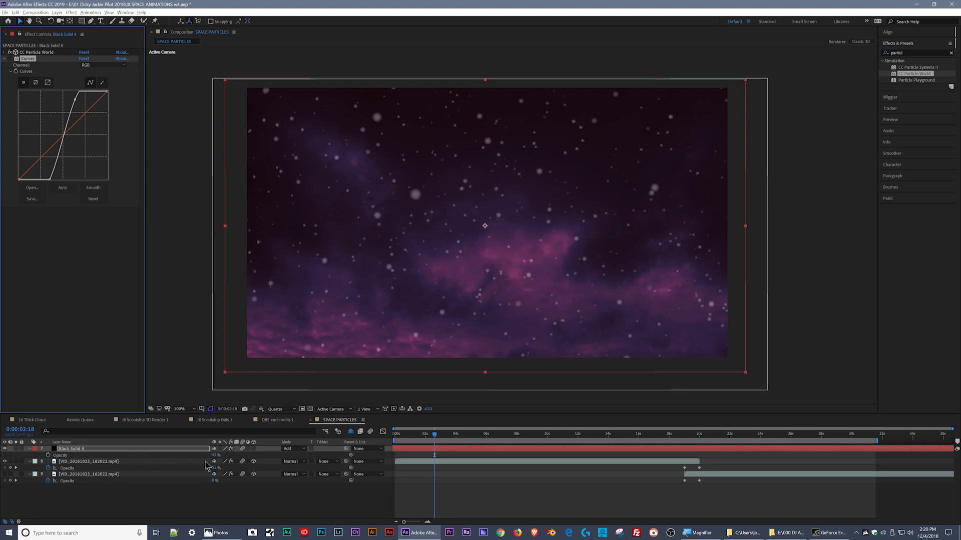
pyautogui.moveTo(216, 455); pyautogui.dragTo(261, 467)
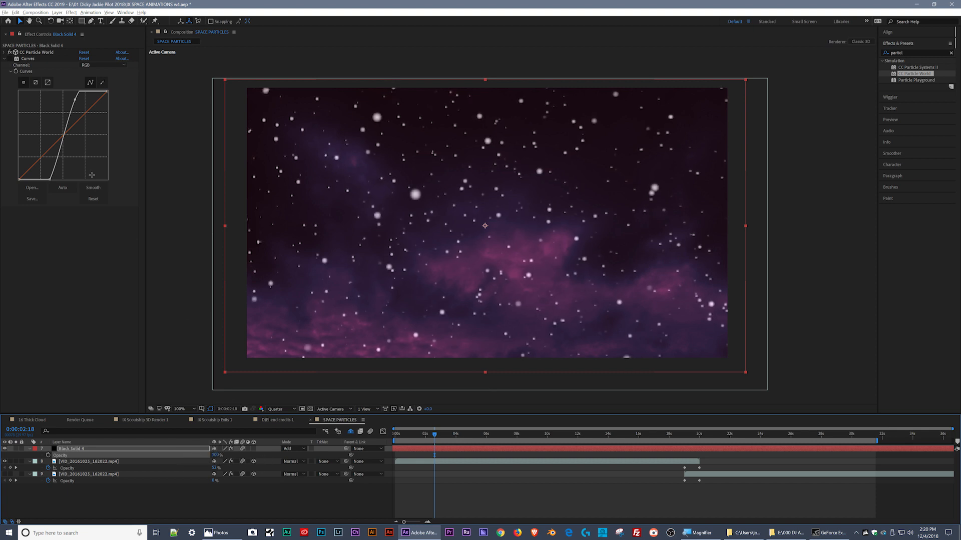
# - Compare the particles with Curves off and on, and inspect them at Full resolution and 200% magnification
pyautogui.click(10, 59)
pyautogui.click(10, 59)
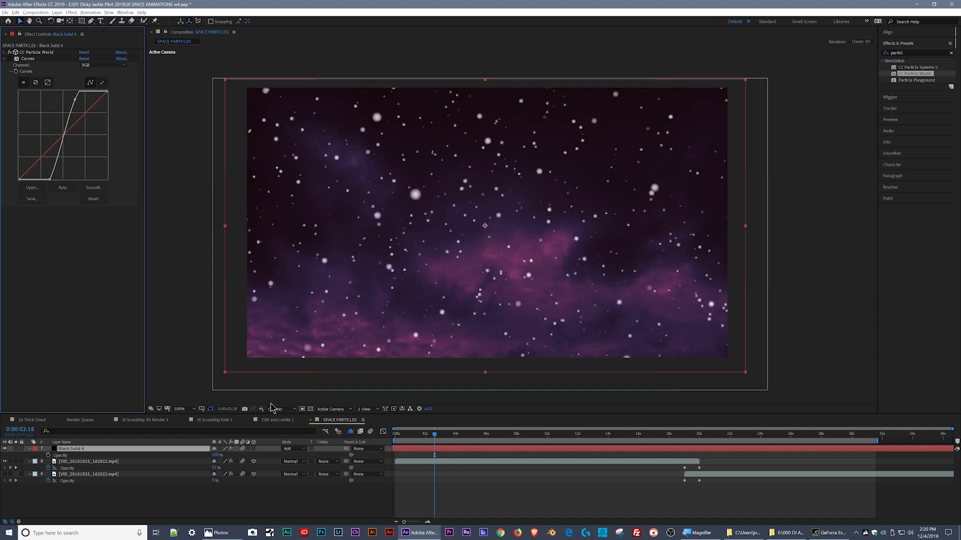
pyautogui.click(270, 408)
pyautogui.click(283, 425)
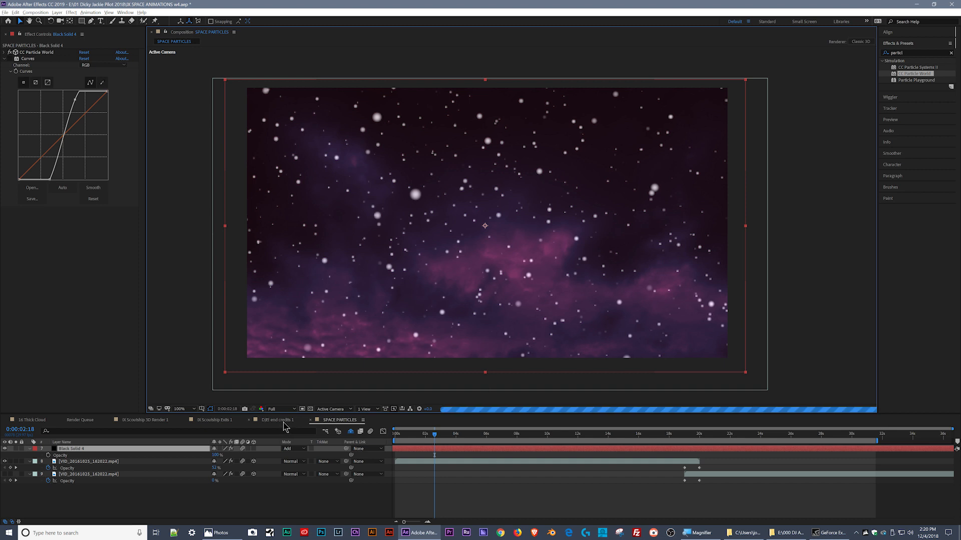
pyautogui.press('.')
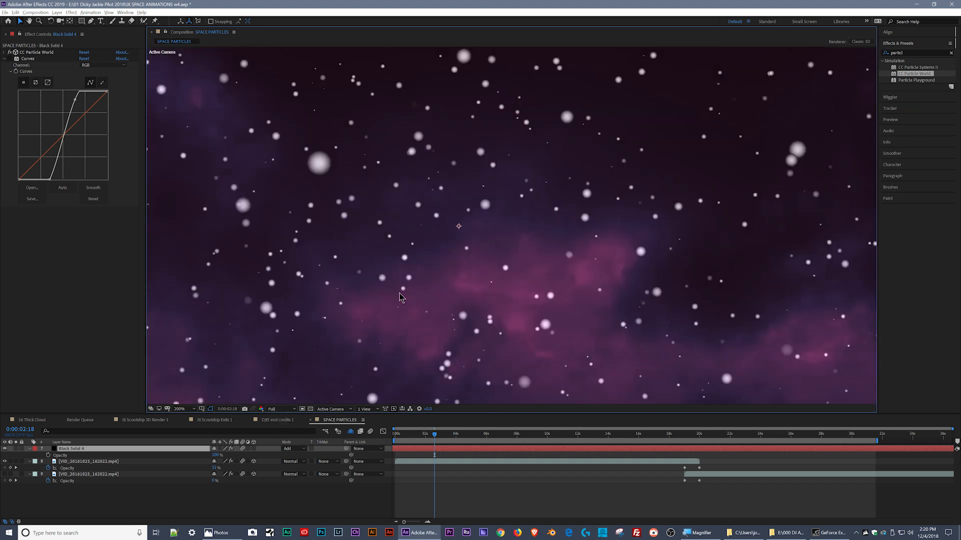
# - Reset the Curves effect on Black Solid 4 and reshape its RGB curve into a steep upward arc that brightens the particles
pyautogui.click(84, 59)
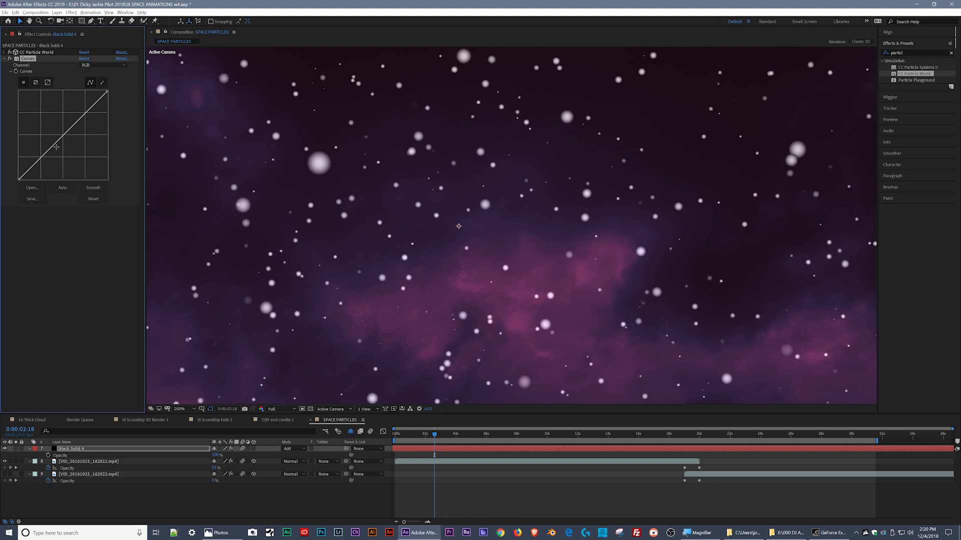
pyautogui.moveTo(51, 150); pyautogui.dragTo(46, 184)
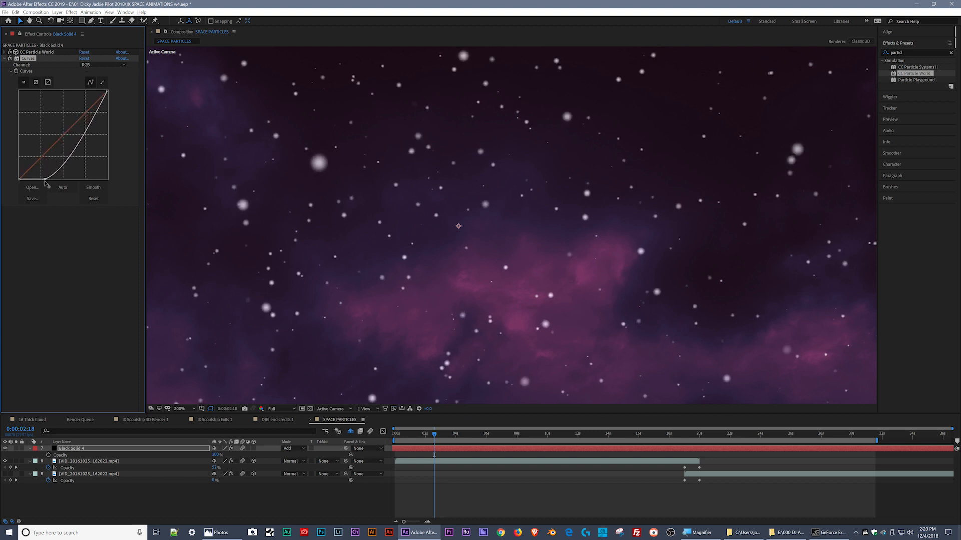
pyautogui.moveTo(75, 148); pyautogui.dragTo(67, 115)
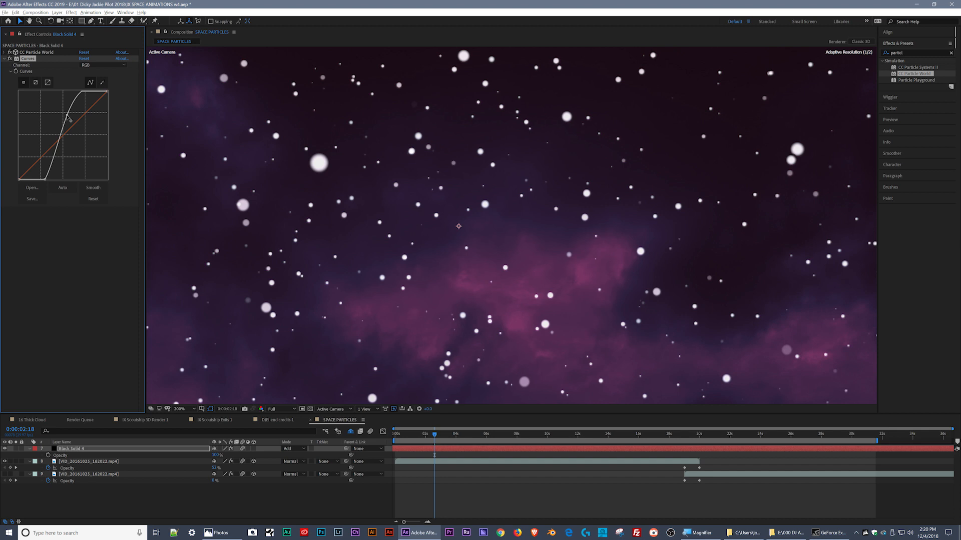
pyautogui.moveTo(67, 116); pyautogui.dragTo(64, 117)
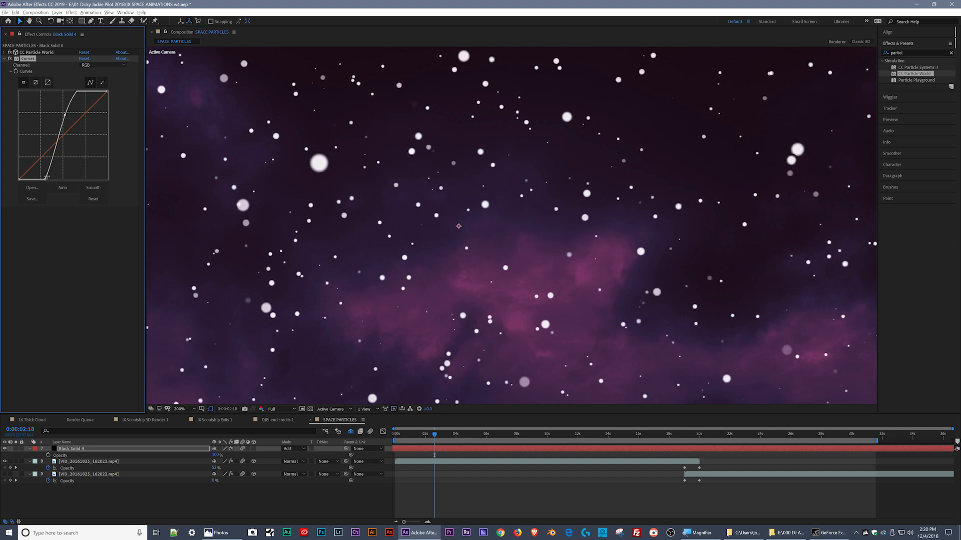
pyautogui.moveTo(45, 179); pyautogui.dragTo(19, 180)
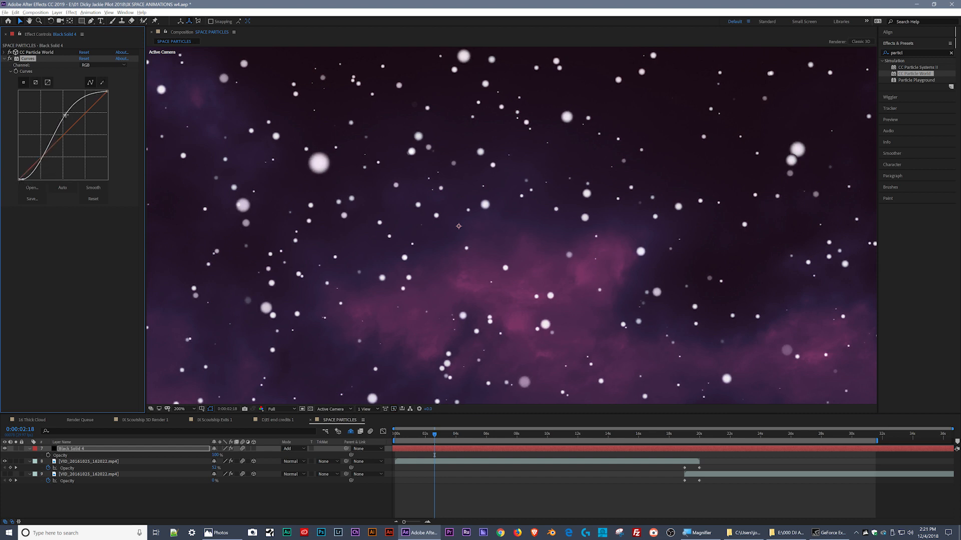
pyautogui.moveTo(65, 115); pyautogui.dragTo(71, 90)
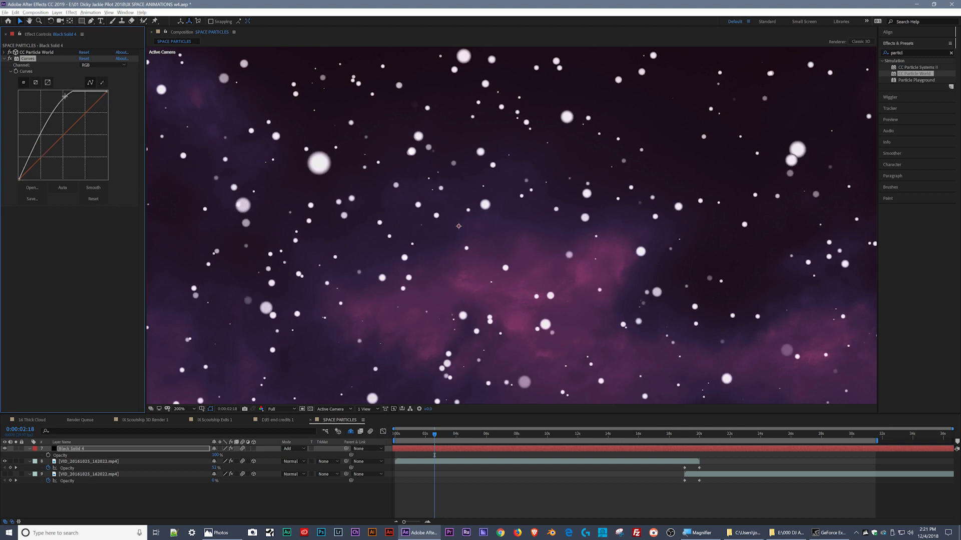
# - Select the CC Particle World effect and preview the brightened particles at 100% magnification and Quarter resolution
pyautogui.click(28, 53)
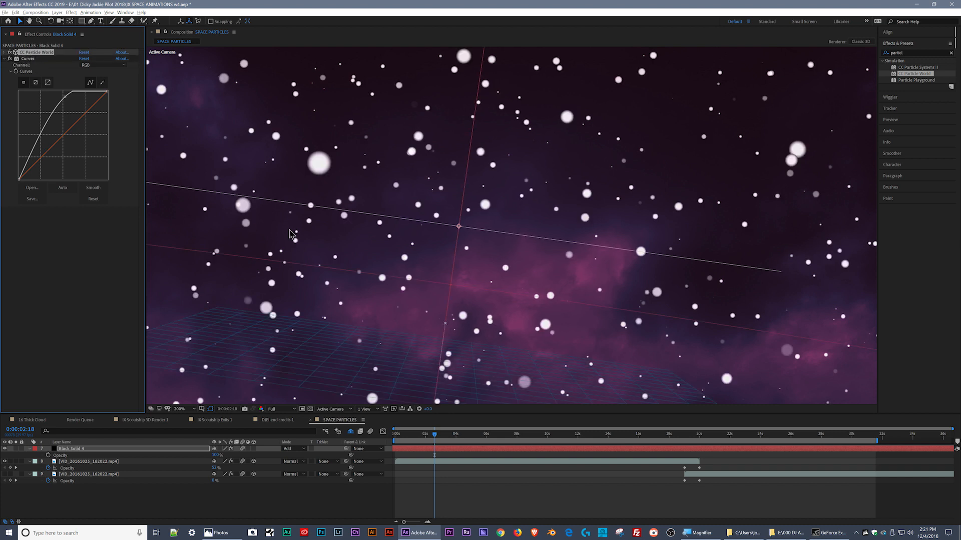
pyautogui.press(',')
pyautogui.press('space')
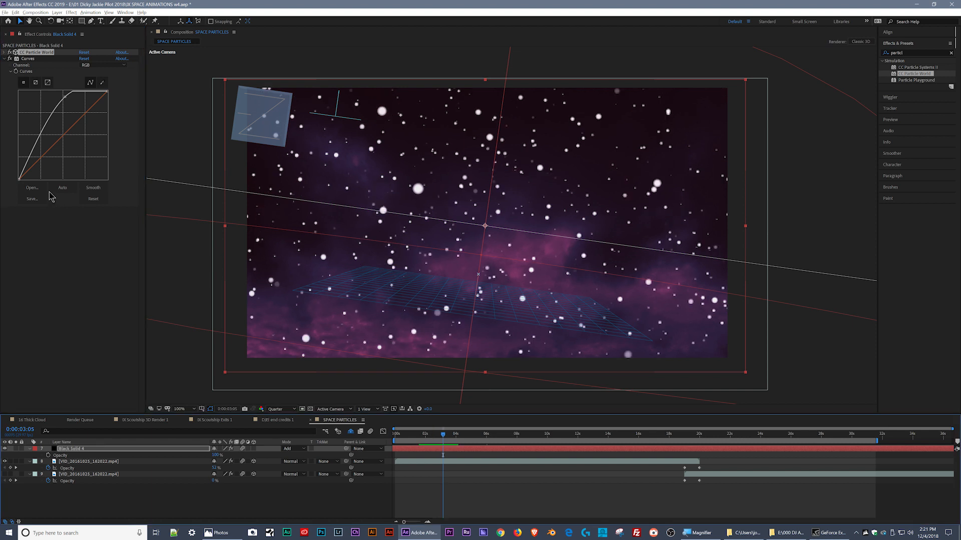
# - Set the Birth Size in the Particle settings of CC Particle World on Black Solid 4 to 0.060
pyautogui.click(5, 52)
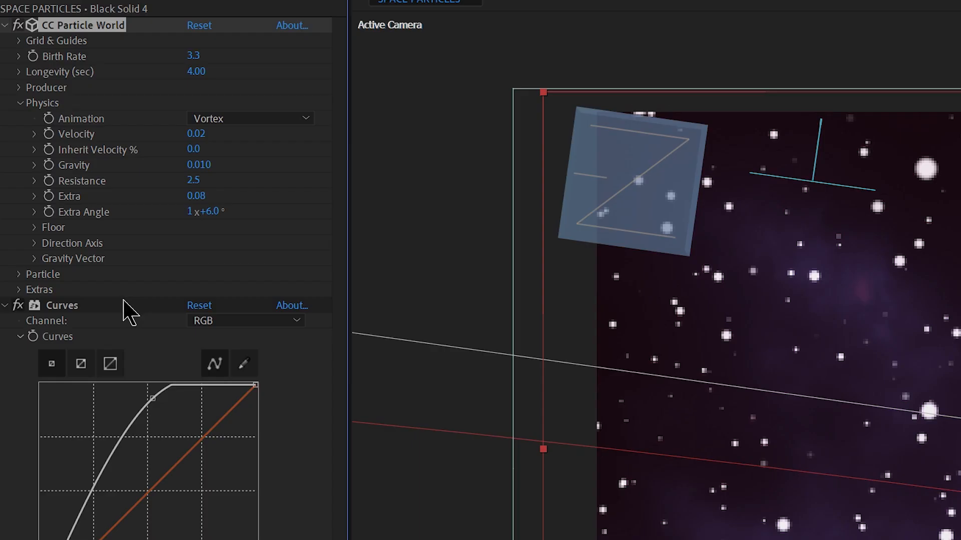
pyautogui.click(20, 274)
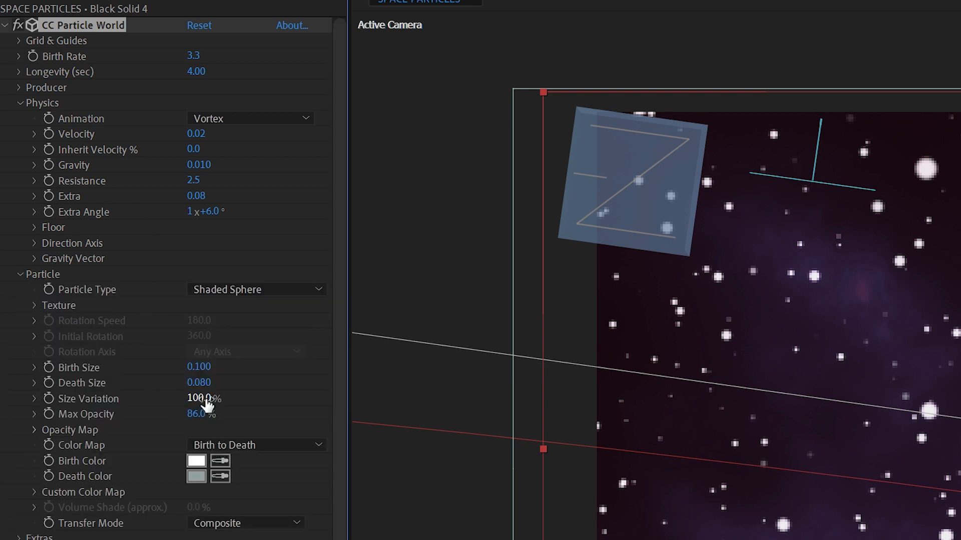
pyautogui.click(210, 368)
pyautogui.write('0.6')
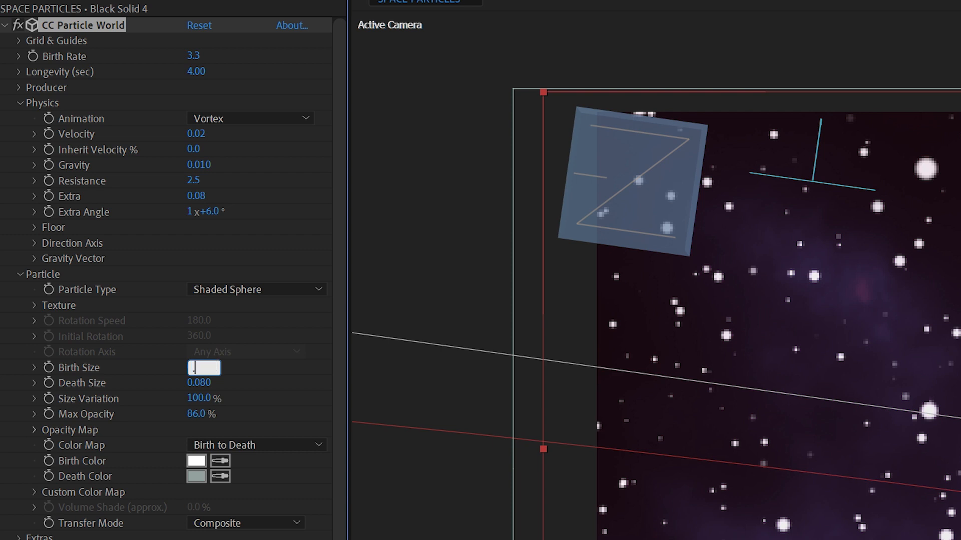
pyautogui.press('Return')
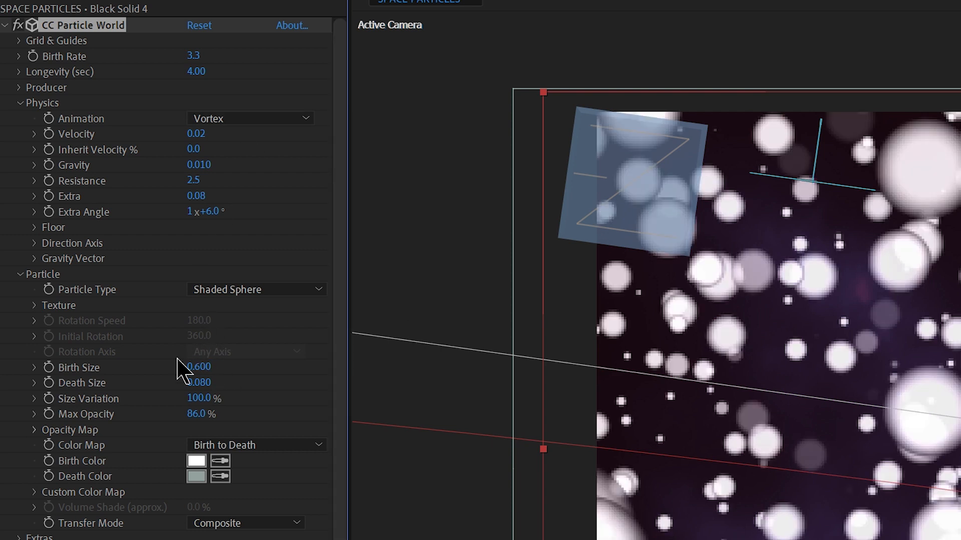
pyautogui.click(199, 367)
pyautogui.write('0.5')
pyautogui.press('BackSpace')
pyautogui.write('06')
pyautogui.press('Return')
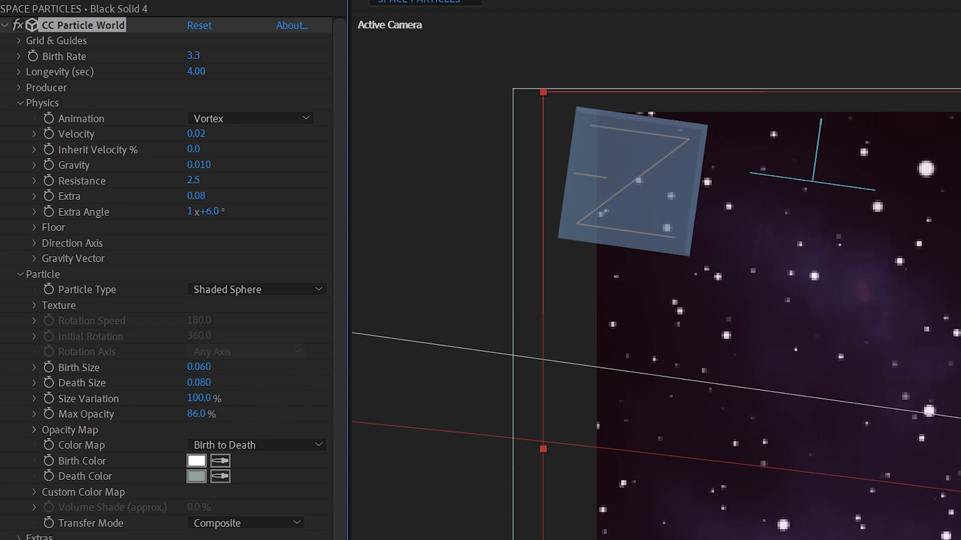
# - Preview the resized particles from 0:00:06:17 and return the current time to 0:00:01:22
pyautogui.moveTo(488, 434); pyautogui.dragTo(495, 435)
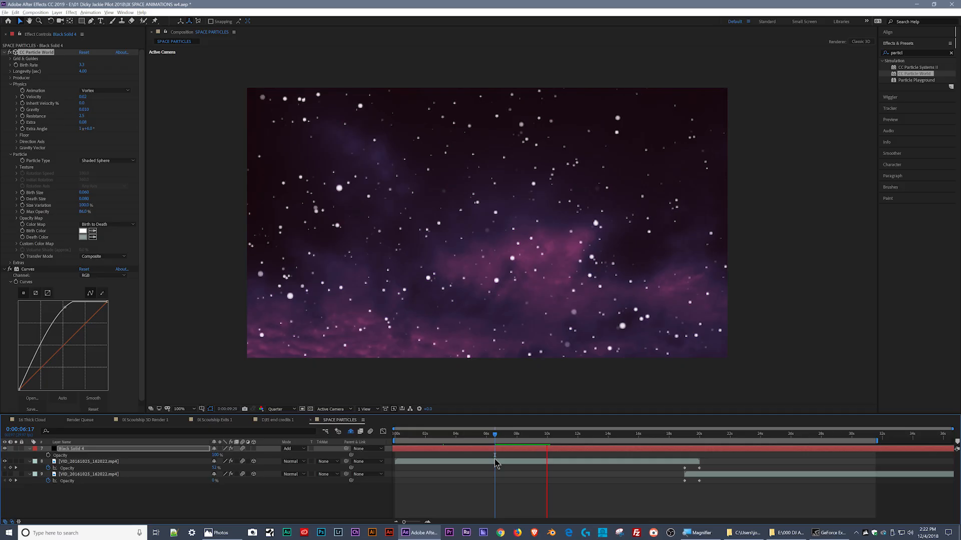
pyautogui.press('space')
pyautogui.click(421, 436)
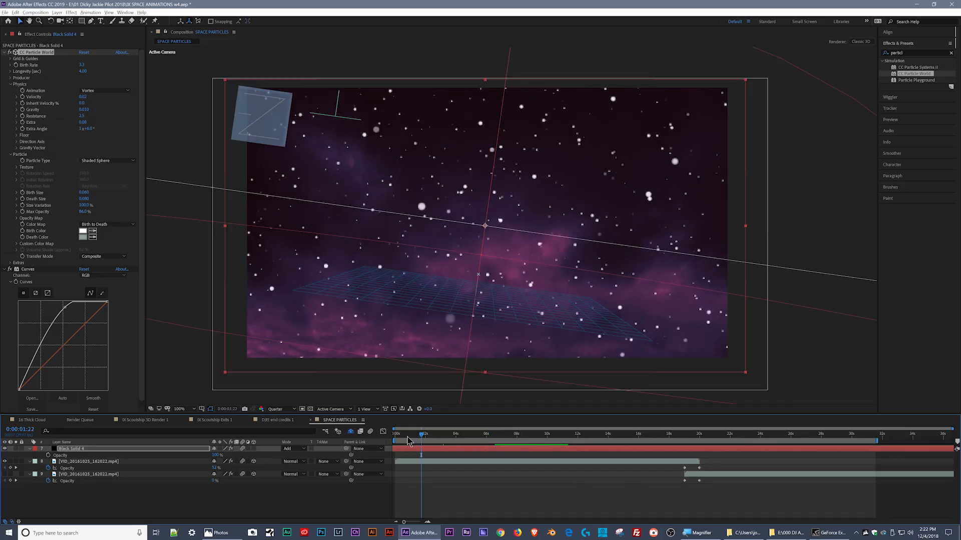
# - Set the Gravity of CC Particle World to 0.004 and play the composition from the start
pyautogui.click(85, 110)
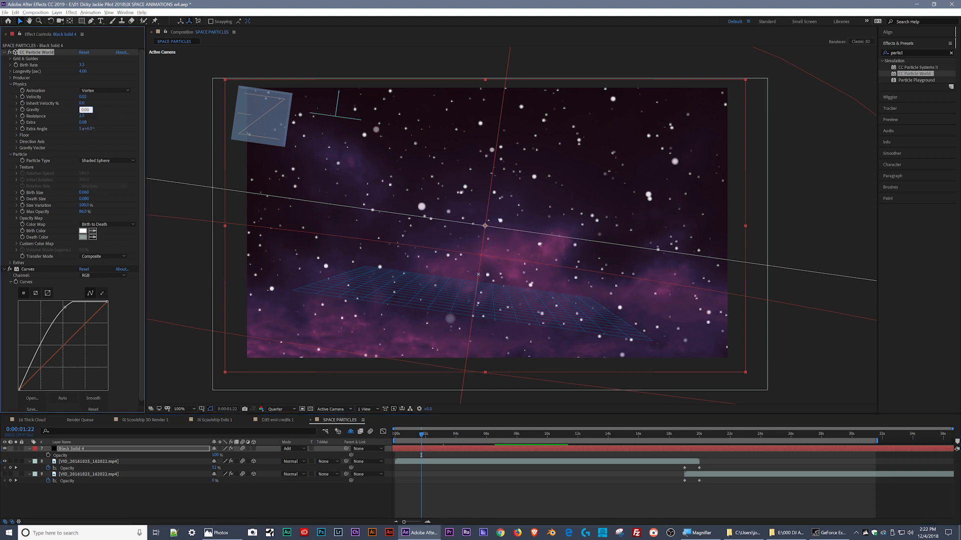
pyautogui.press('Return')
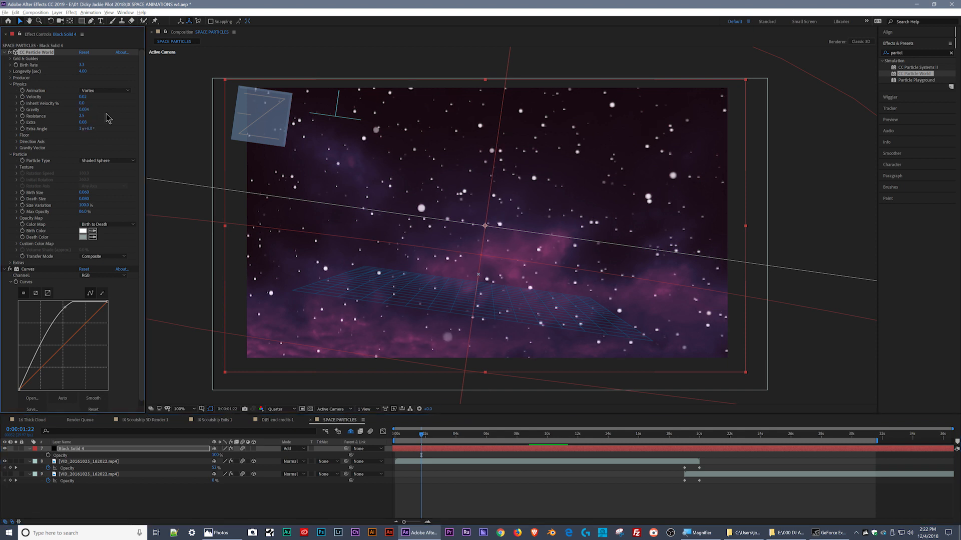
pyautogui.moveTo(405, 436); pyautogui.dragTo(395, 437)
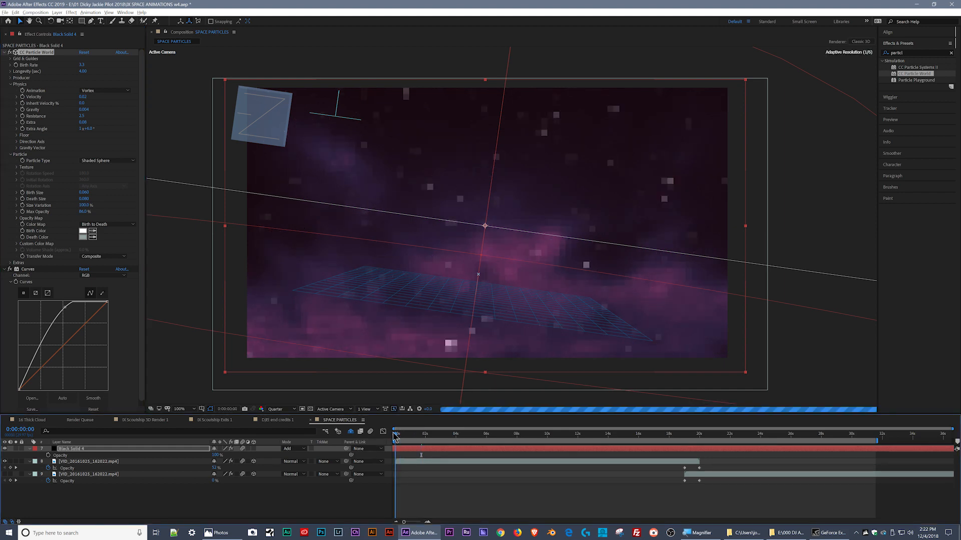
pyautogui.press('space')
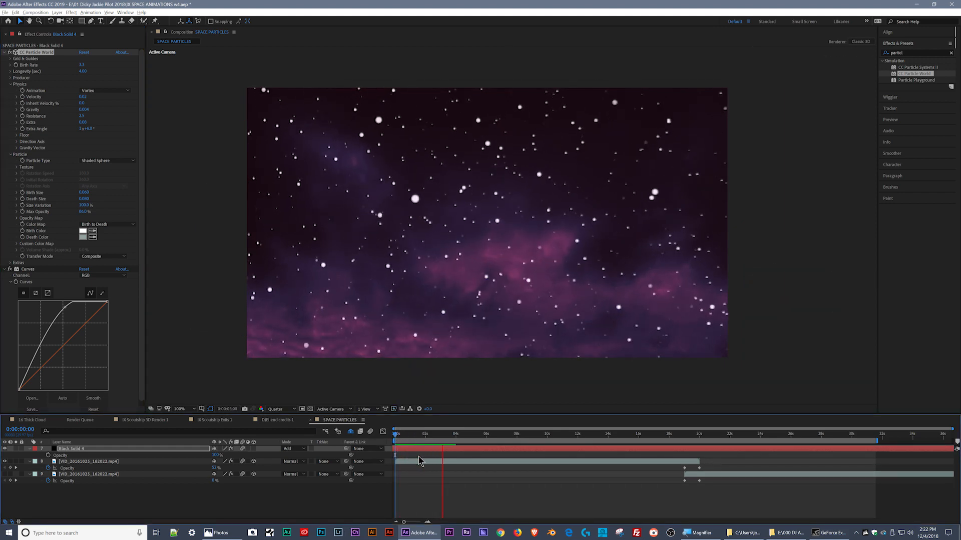
pyautogui.press('space')
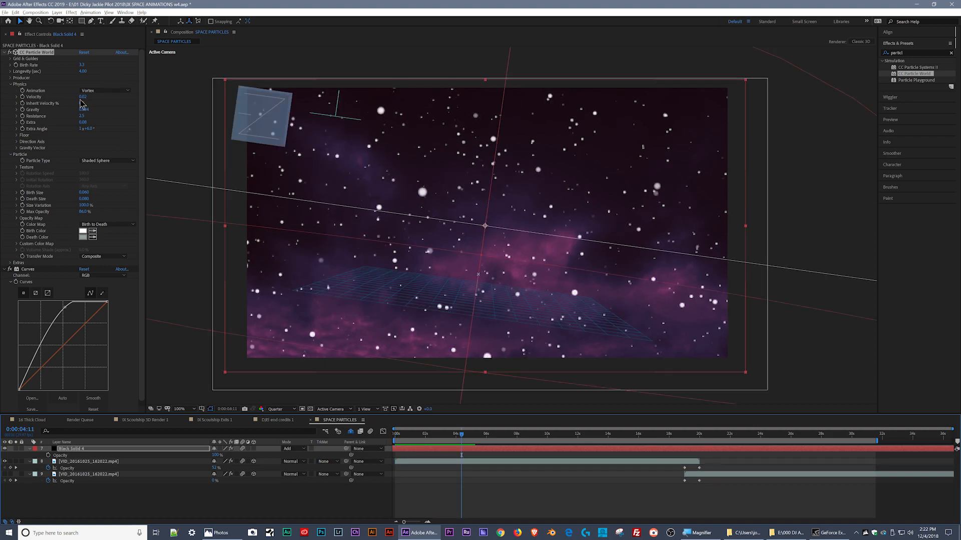
# - Create a two-node camera with the 28mm preset and extend its layer to the end of the work area
pyautogui.rightClick(80, 490)
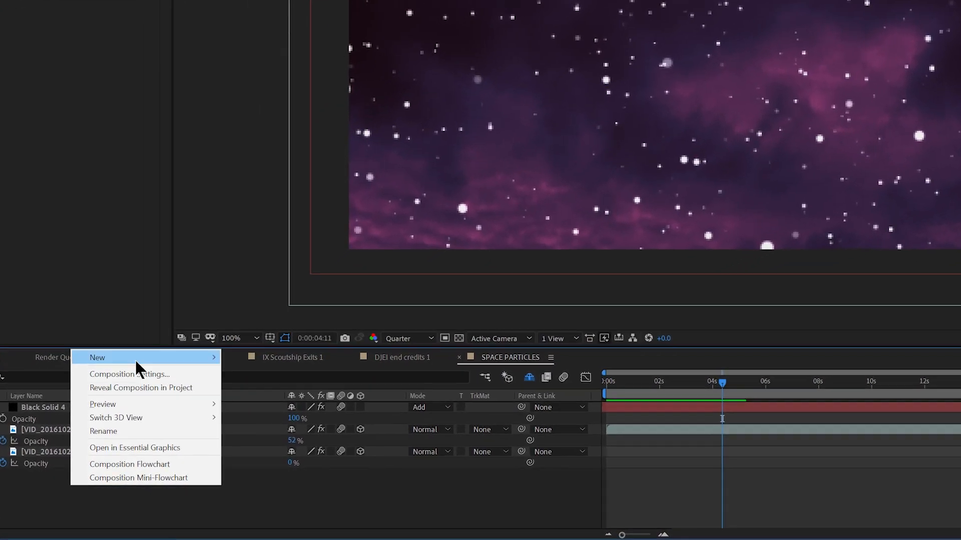
pyautogui.moveTo(126, 410)
pyautogui.click(304, 405)
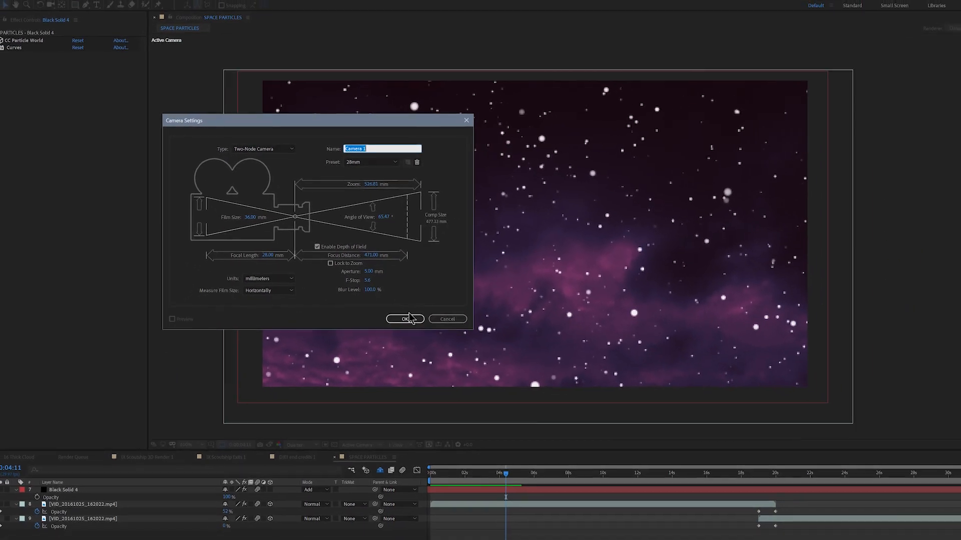
pyautogui.click(406, 319)
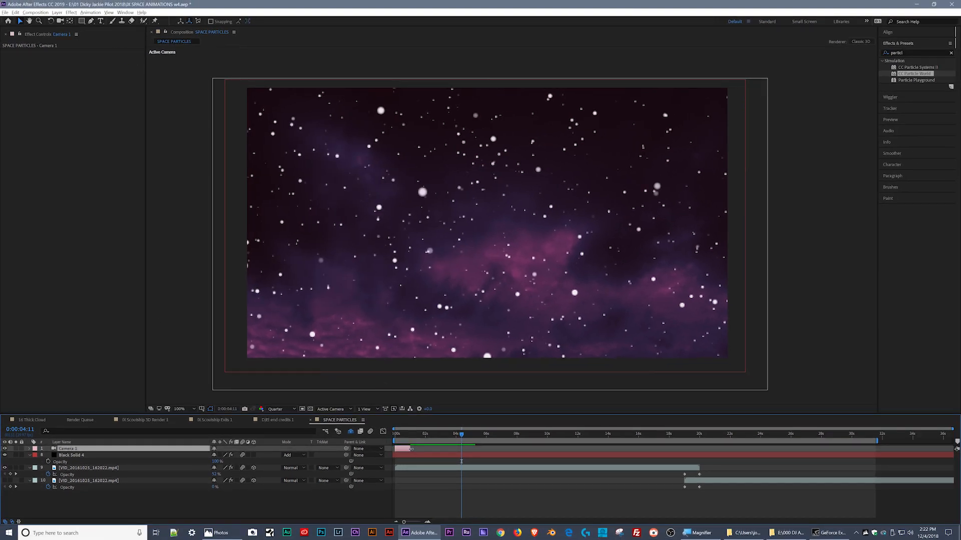
pyautogui.moveTo(411, 449); pyautogui.dragTo(848, 435)
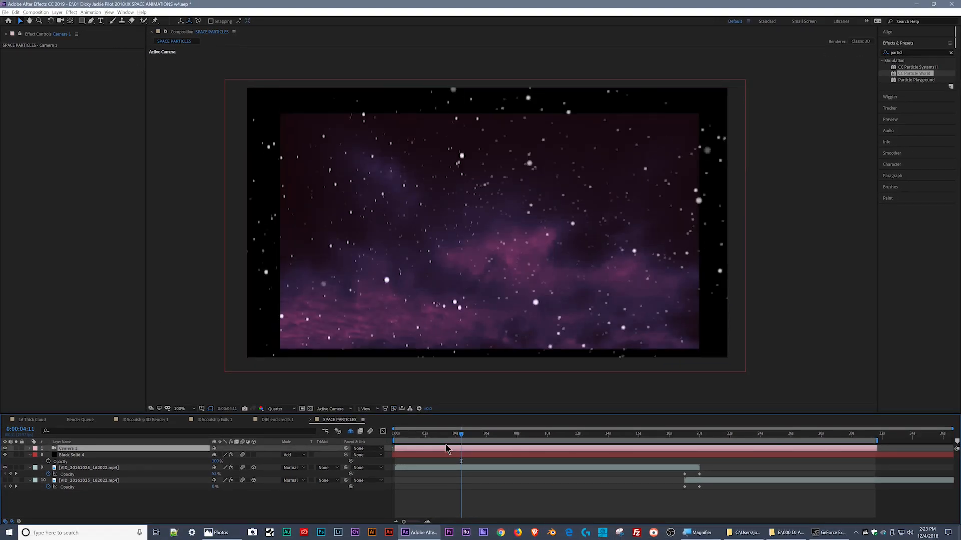
# - Change both cloud video layers to 2D, check them at the start and at 0:00:04:25, and make both 3D again
pyautogui.press('Home')
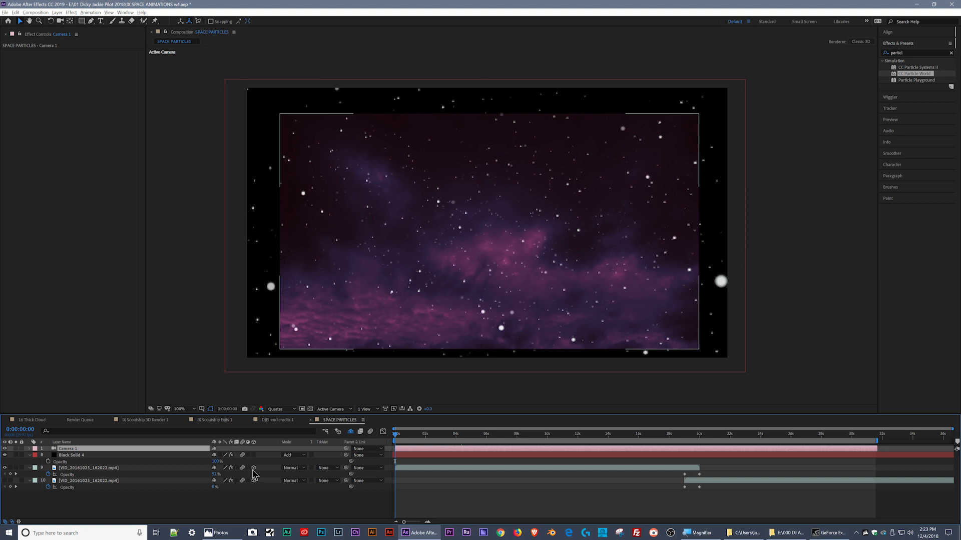
pyautogui.click(254, 469)
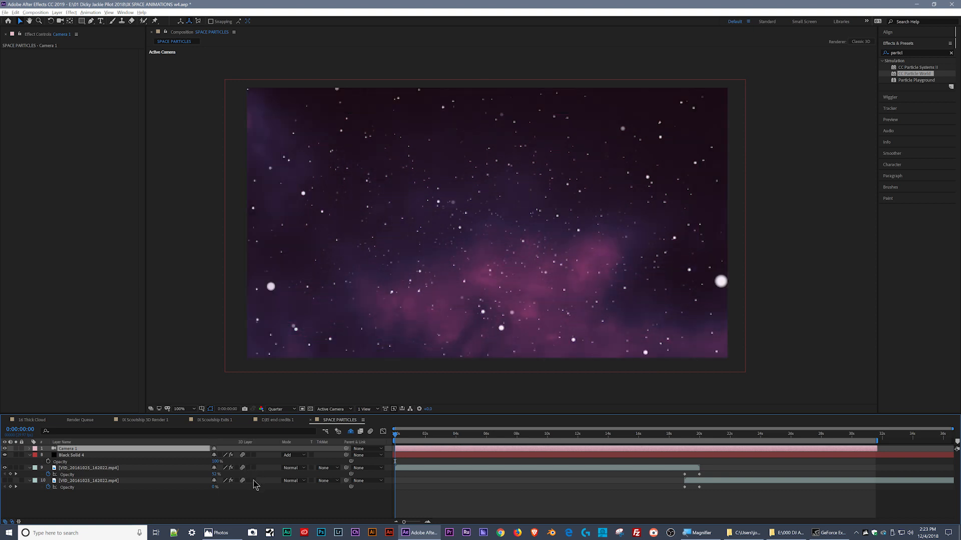
pyautogui.moveTo(395, 462); pyautogui.dragTo(469, 461)
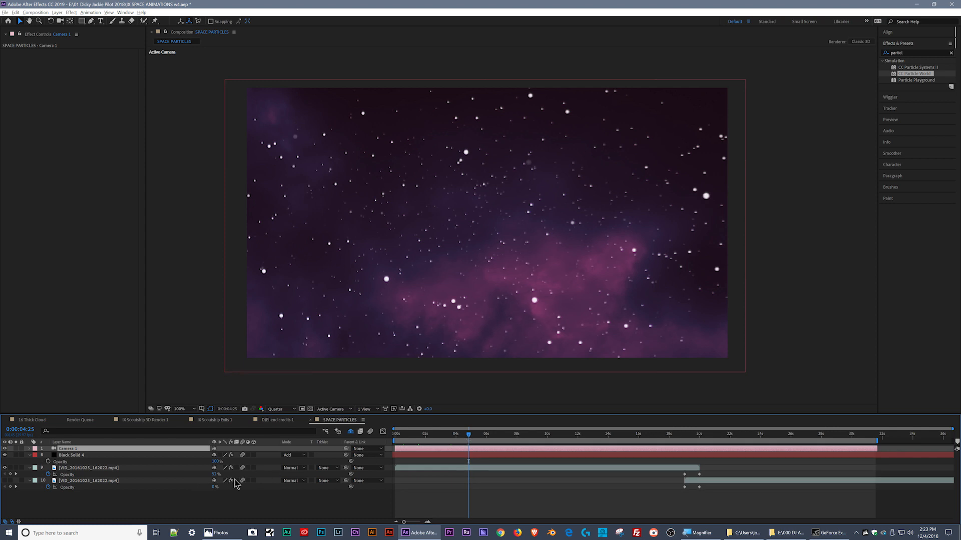
pyautogui.click(254, 481)
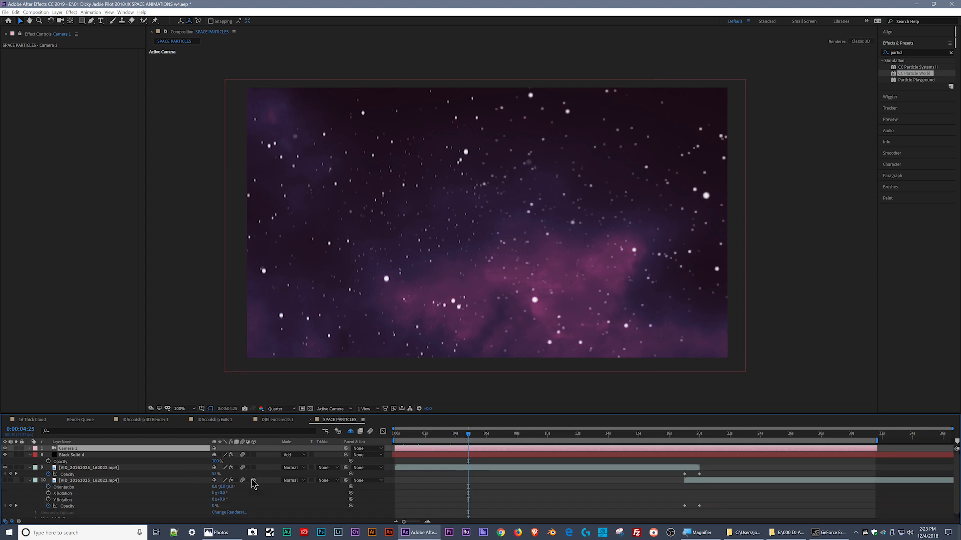
pyautogui.click(254, 468)
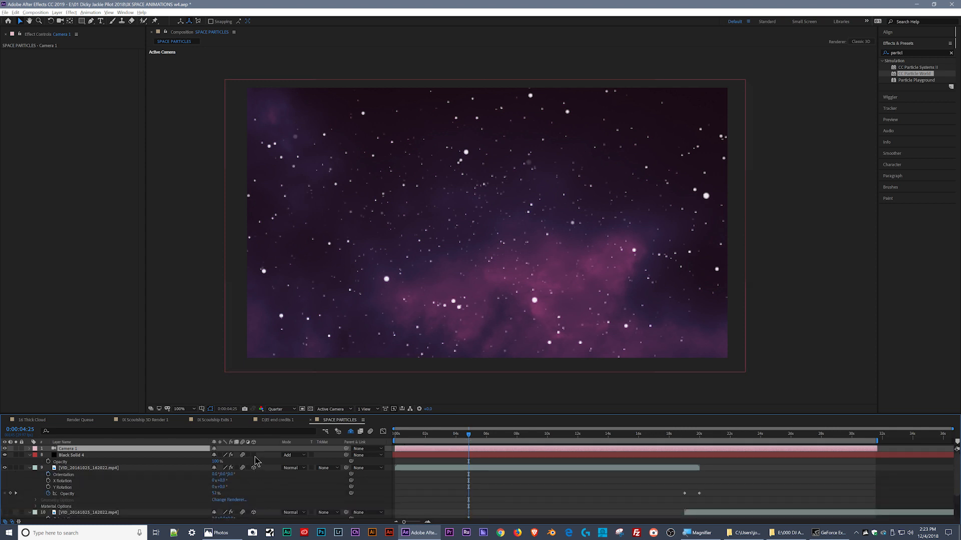
# - Try making the Black Solid 4 particle layer 3D and return it to 2D
pyautogui.click(254, 456)
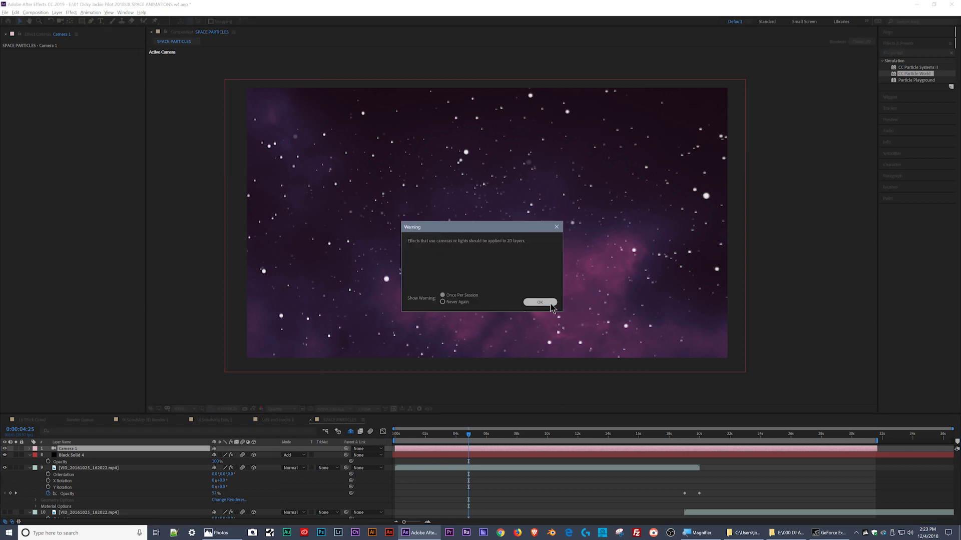
pyautogui.click(549, 303)
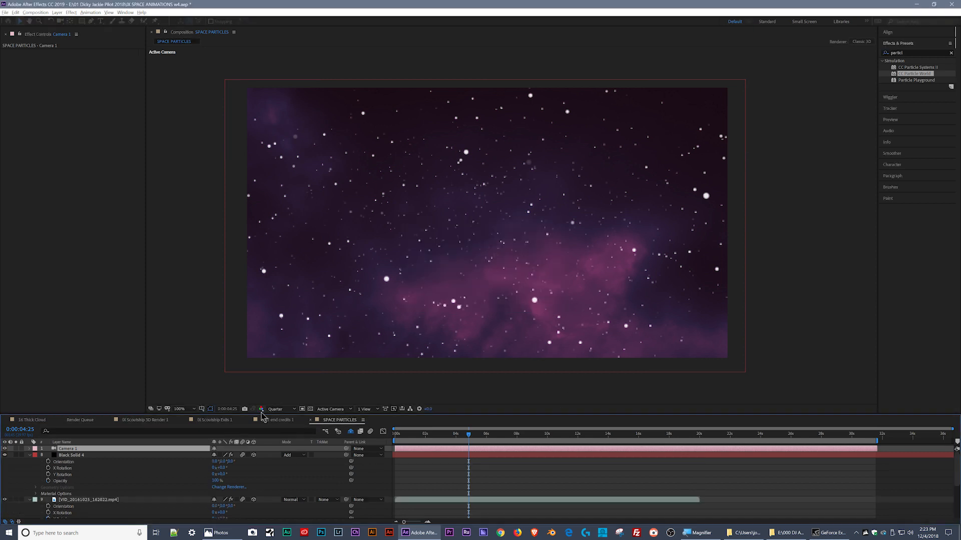
pyautogui.click(253, 455)
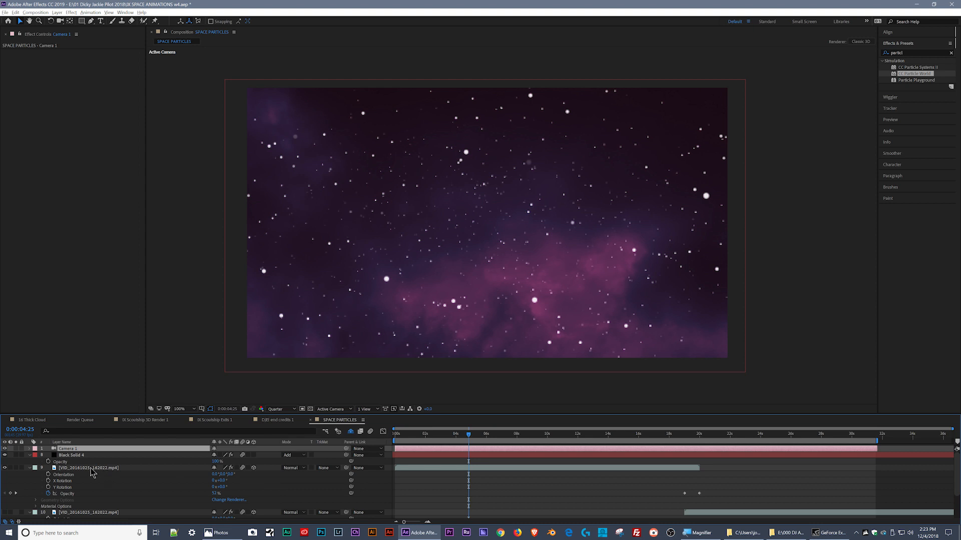
# - Collapse the properties of both cloud video layers and display the first frame in 2 Views - Horizontal
pyautogui.click(30, 468)
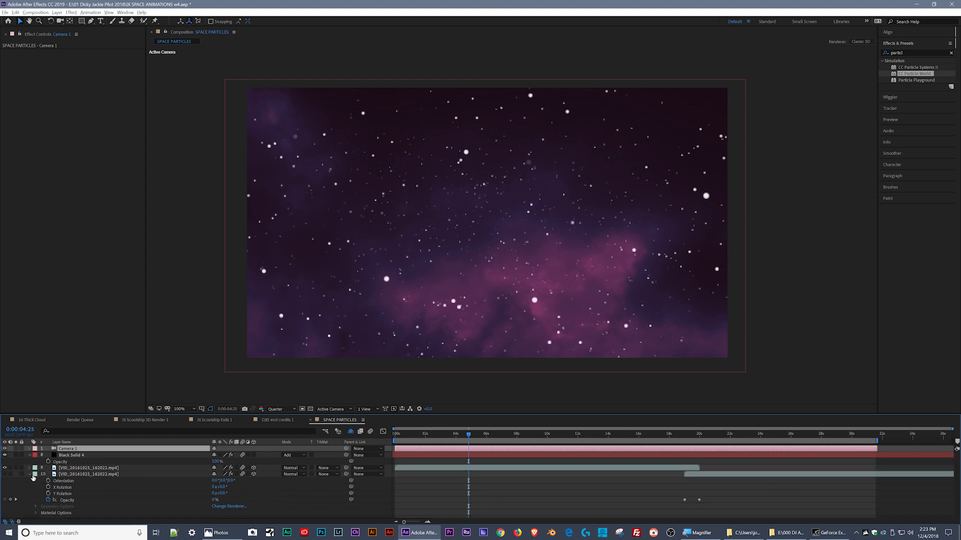
pyautogui.click(31, 477)
pyautogui.moveTo(450, 435); pyautogui.dragTo(378, 441)
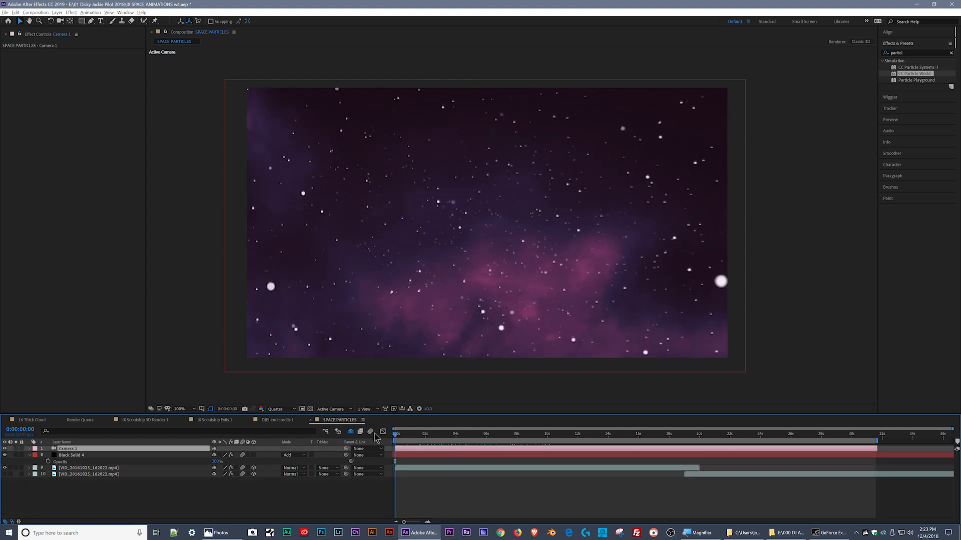
pyautogui.click(367, 410)
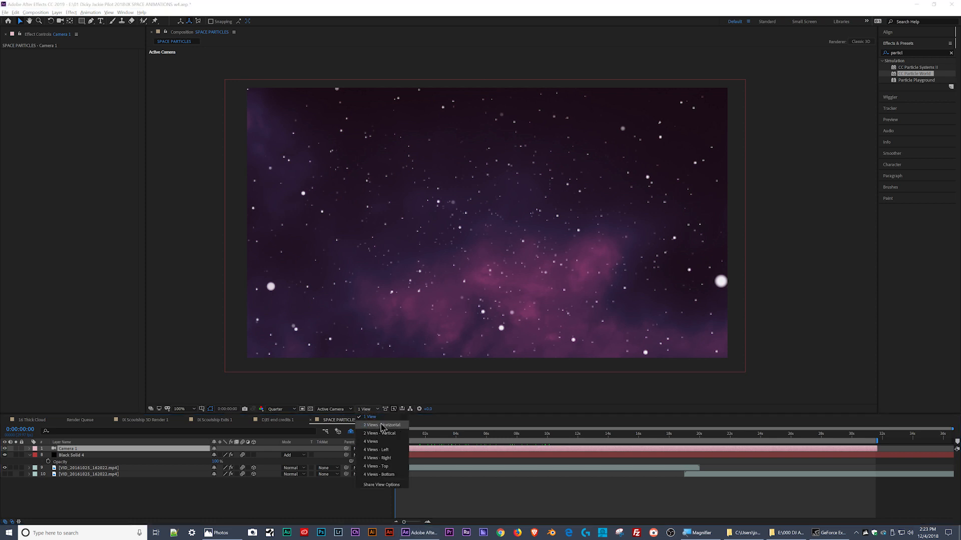
pyautogui.click(383, 429)
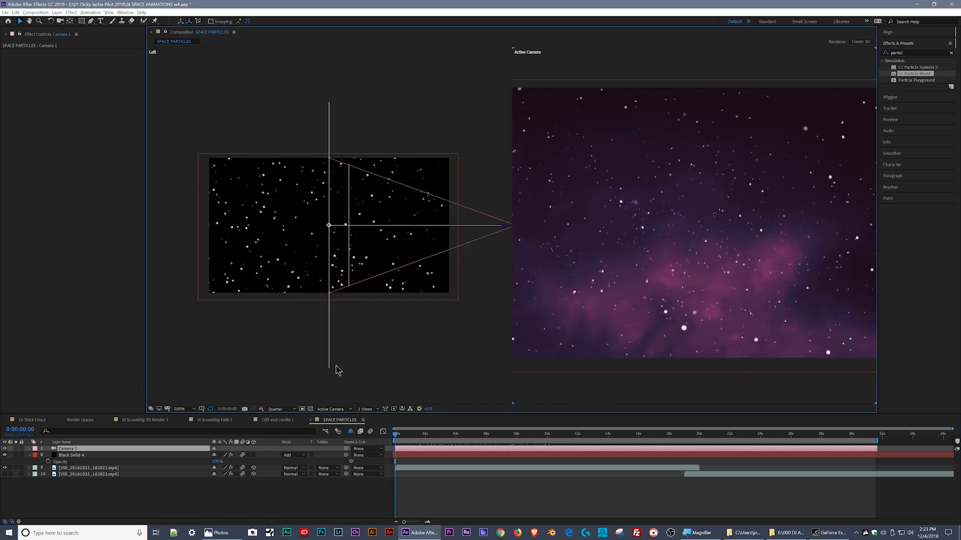
# - Try moving the camera up and farther back in the Left view at 25% magnification, and undo the move
pyautogui.click(289, 372)
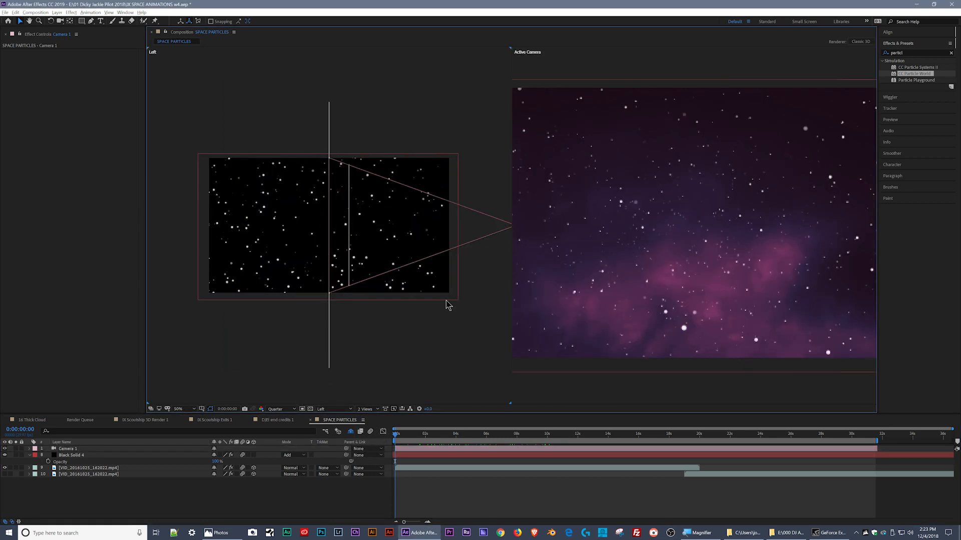
pyautogui.press(',')
pyautogui.moveTo(424, 227); pyautogui.dragTo(465, 201)
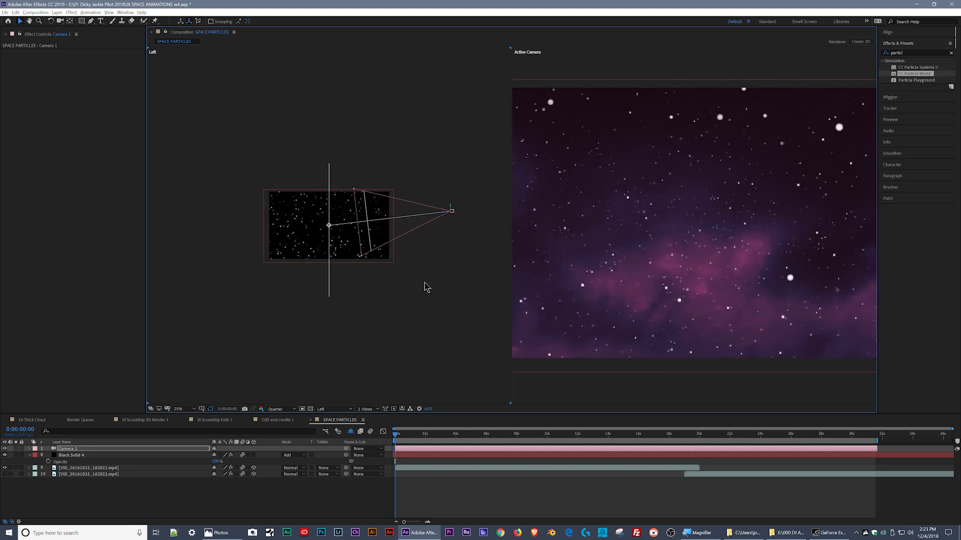
pyautogui.hotkey('ctrl', 'z')
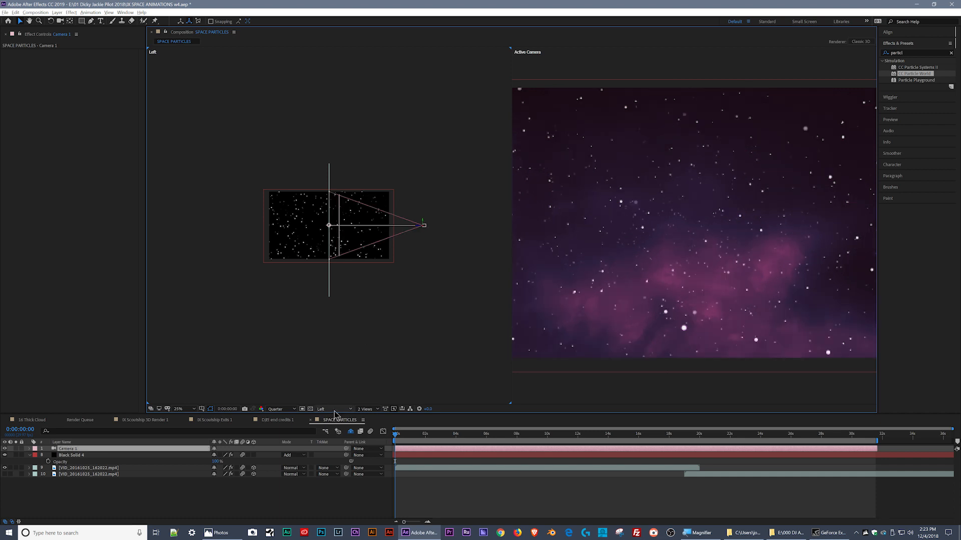
# - Change the Left view to Custom View 1 and magnify it to inspect the camera setup
pyautogui.click(325, 357)
pyautogui.click(333, 411)
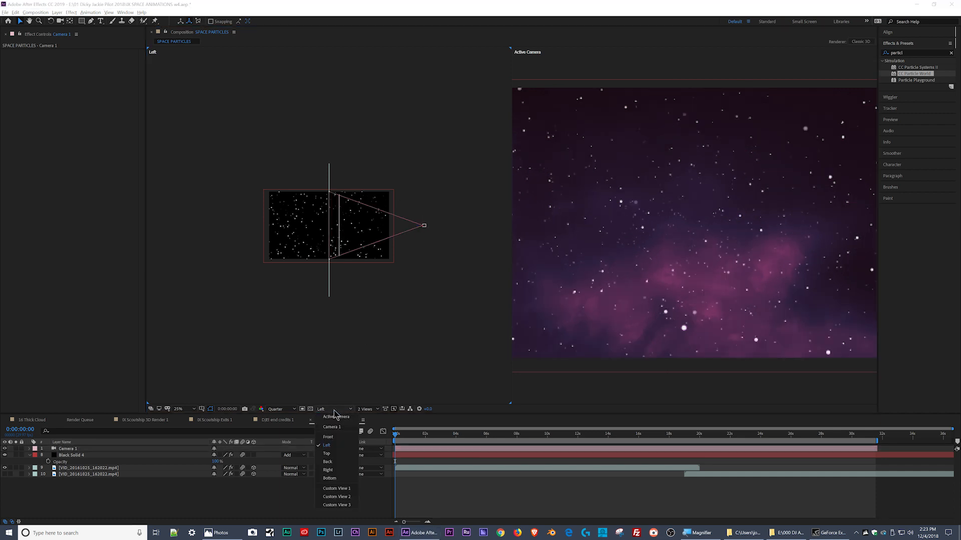
pyautogui.click(342, 489)
pyautogui.press('.')
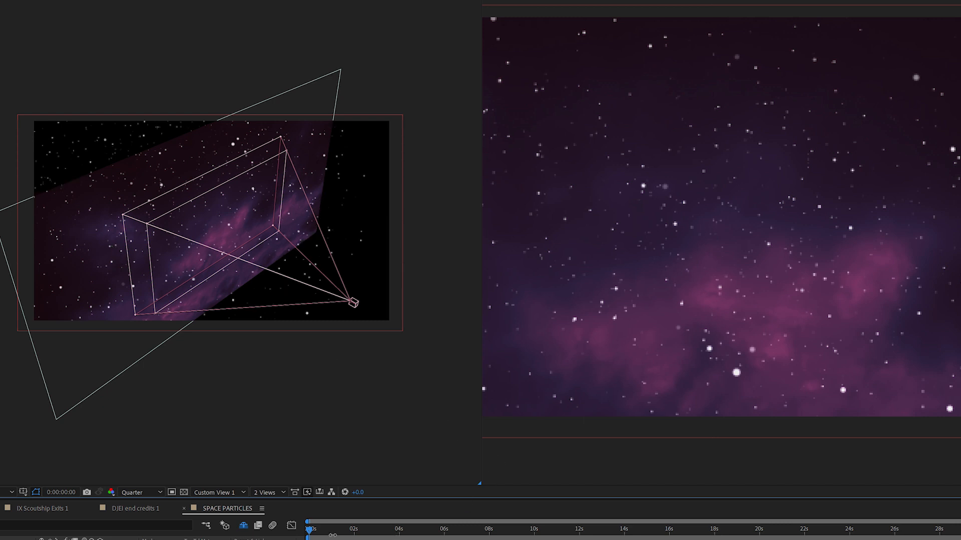
# - Keyframe Camera 1's position at 0 and 2 seconds so it travels forward into the clouds, and enable motion blur for the composition
pyautogui.click(319, 534)
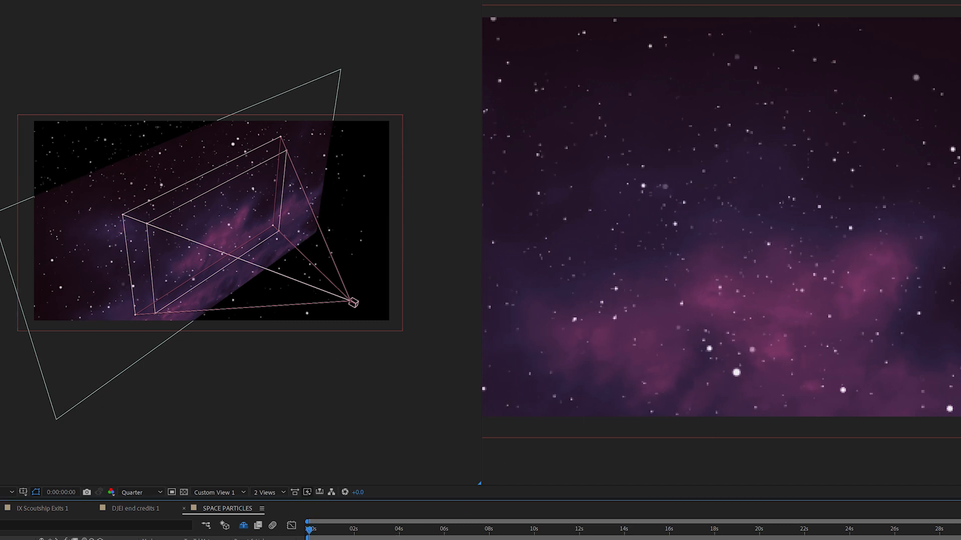
pyautogui.click(20, 539)
pyautogui.click(355, 530)
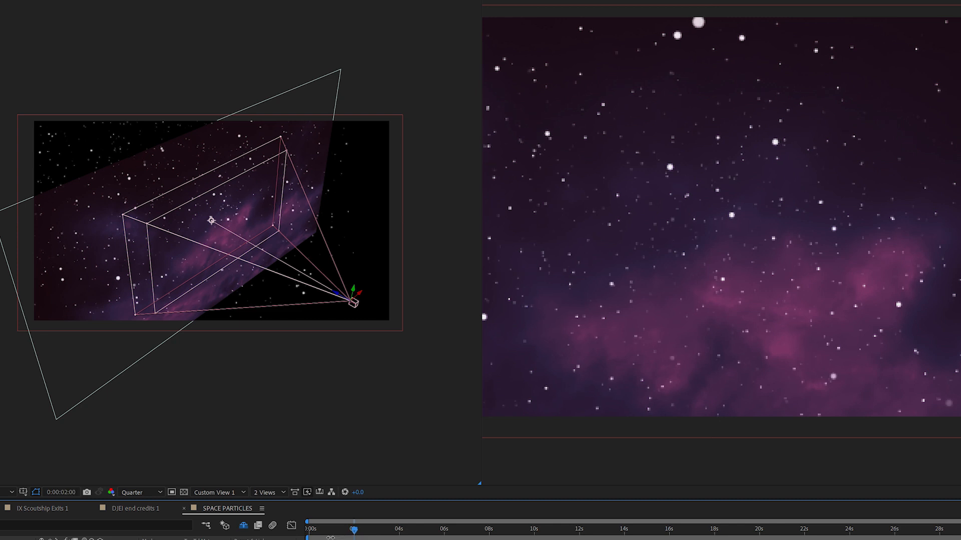
pyautogui.click(268, 527)
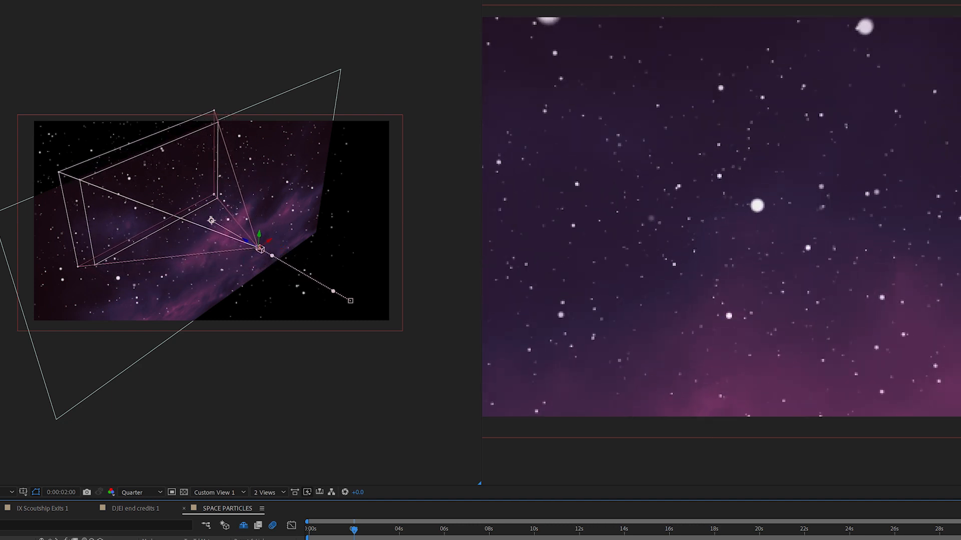
# - Play the camera's forward move from the first frame twice and check frames after the last keyframe
pyautogui.moveTo(354, 532); pyautogui.dragTo(290, 526)
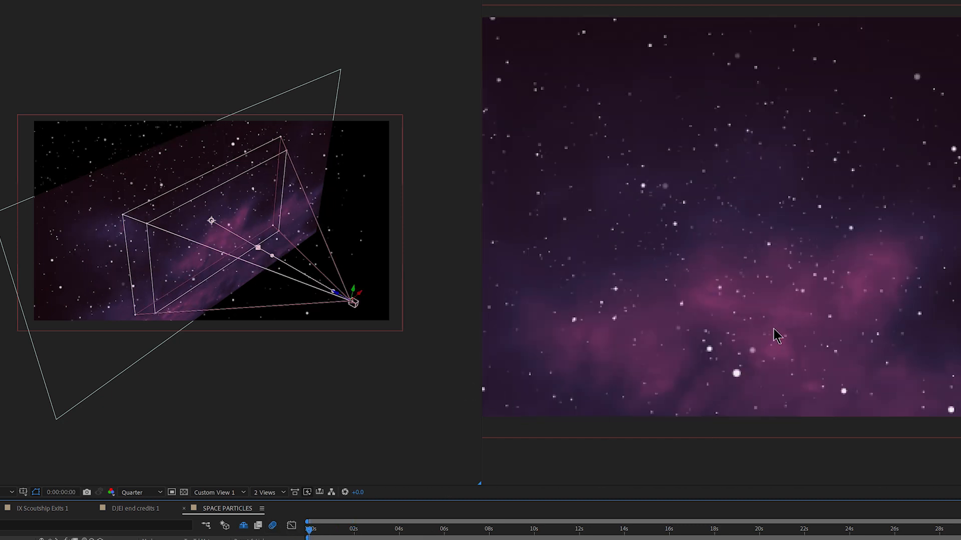
pyautogui.press('space')
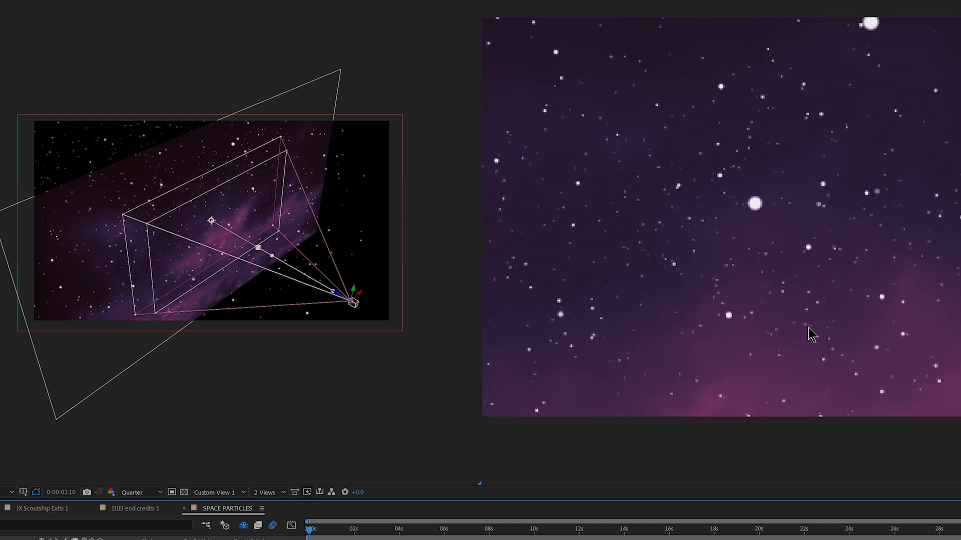
pyautogui.press('space')
pyautogui.click(388, 530)
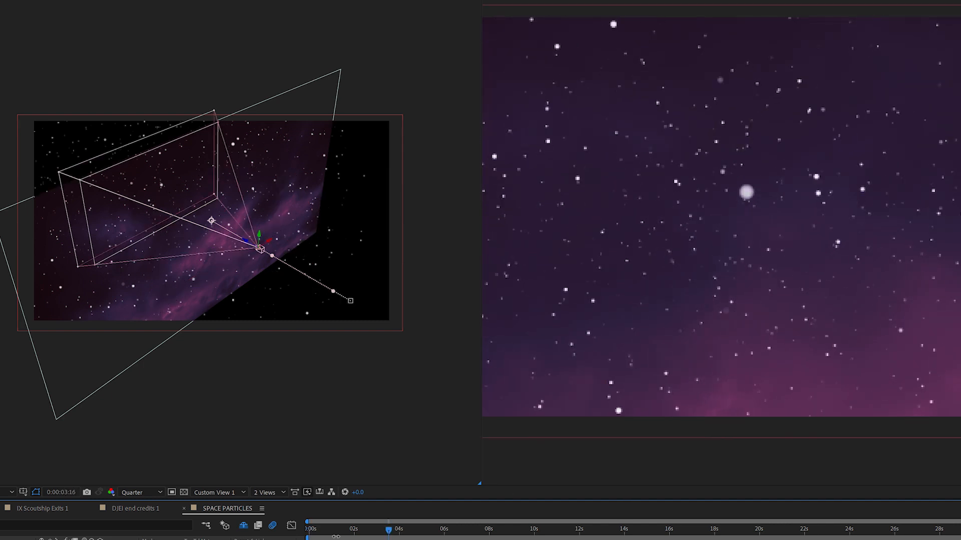
pyautogui.moveTo(335, 529); pyautogui.dragTo(308, 535)
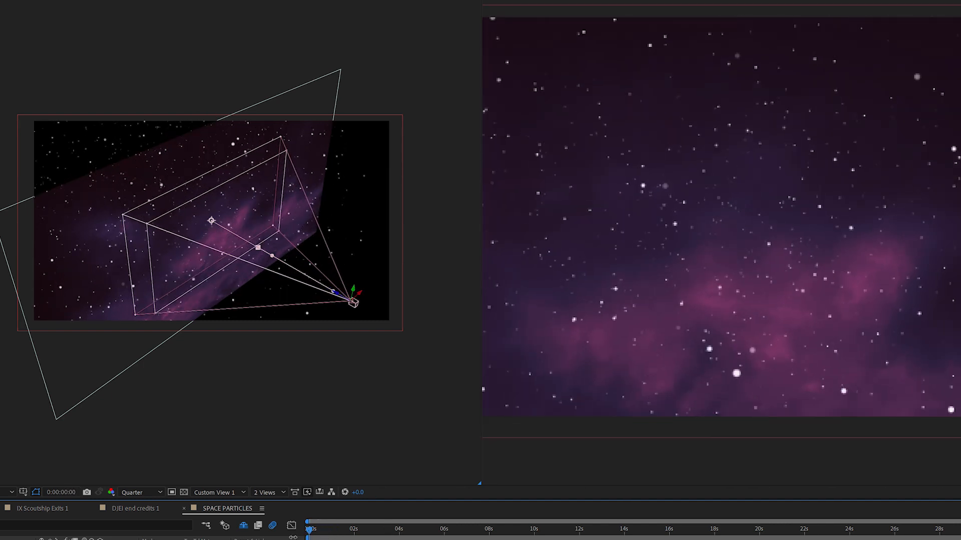
pyautogui.press('space')
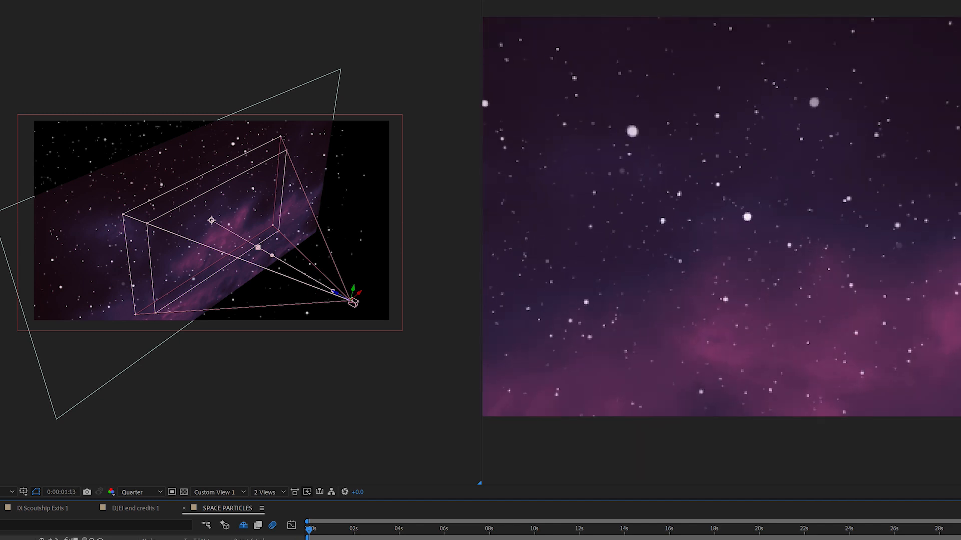
pyautogui.press('space')
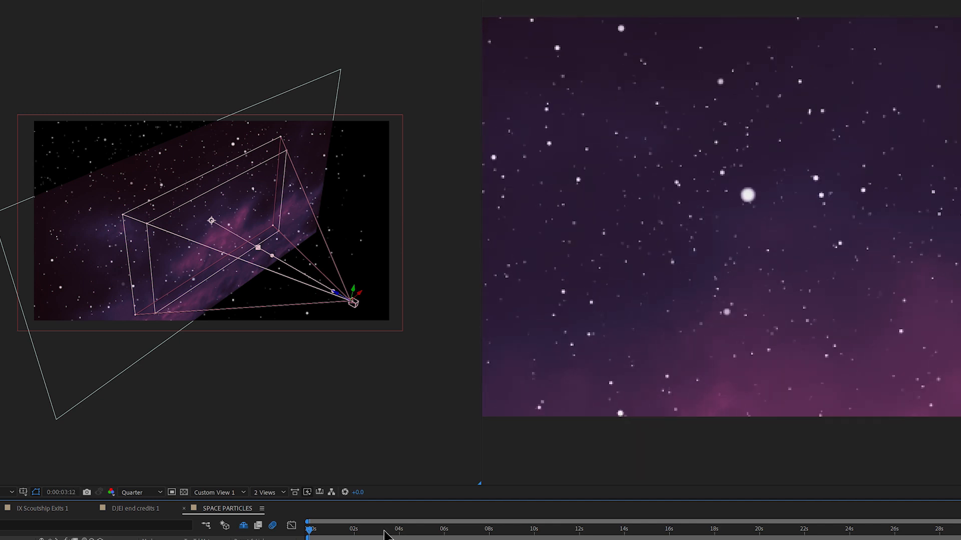
# - Try pulling the camera back out of the clouds at 0:00:02:17 and applying Easy Ease to its position keyframes
pyautogui.moveTo(384, 534); pyautogui.dragTo(399, 539)
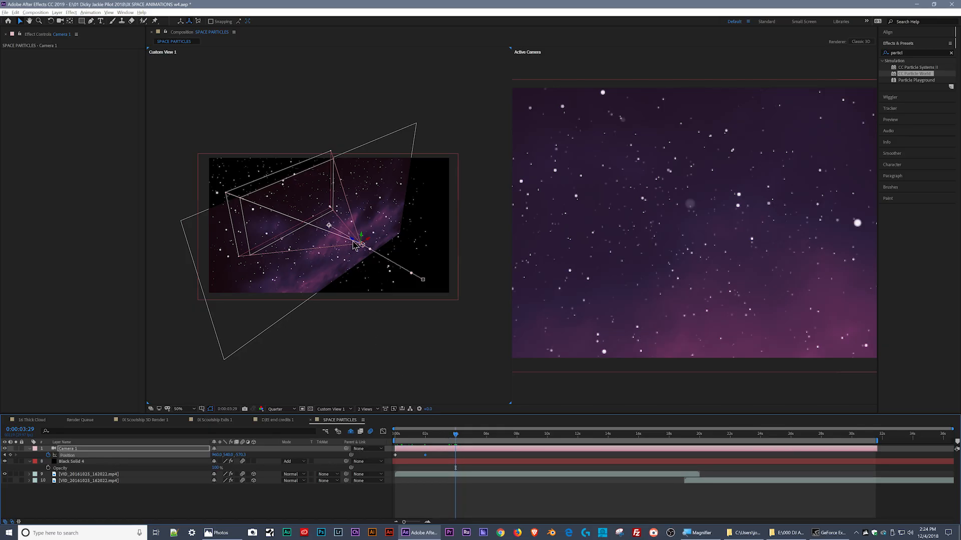
pyautogui.moveTo(439, 441); pyautogui.dragTo(434, 440)
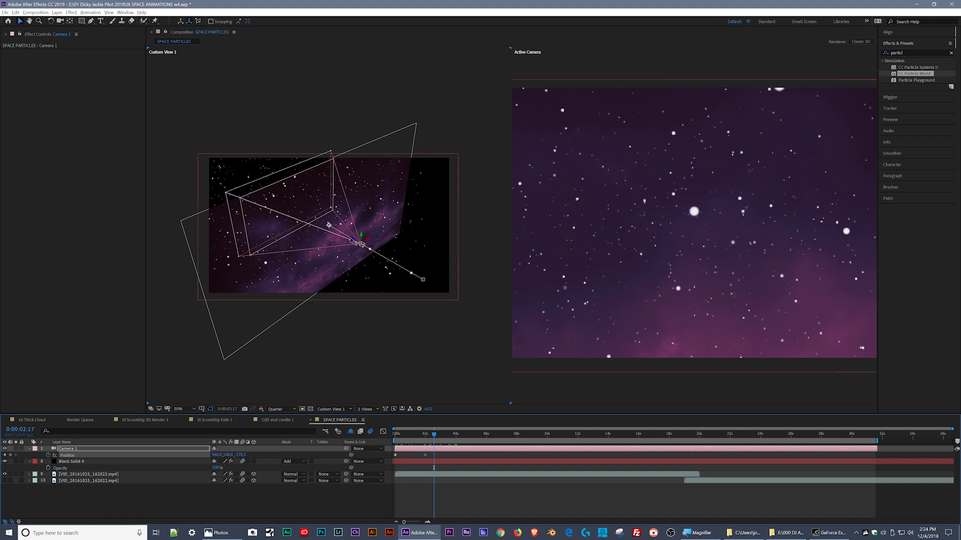
pyautogui.moveTo(361, 244); pyautogui.dragTo(660, 418)
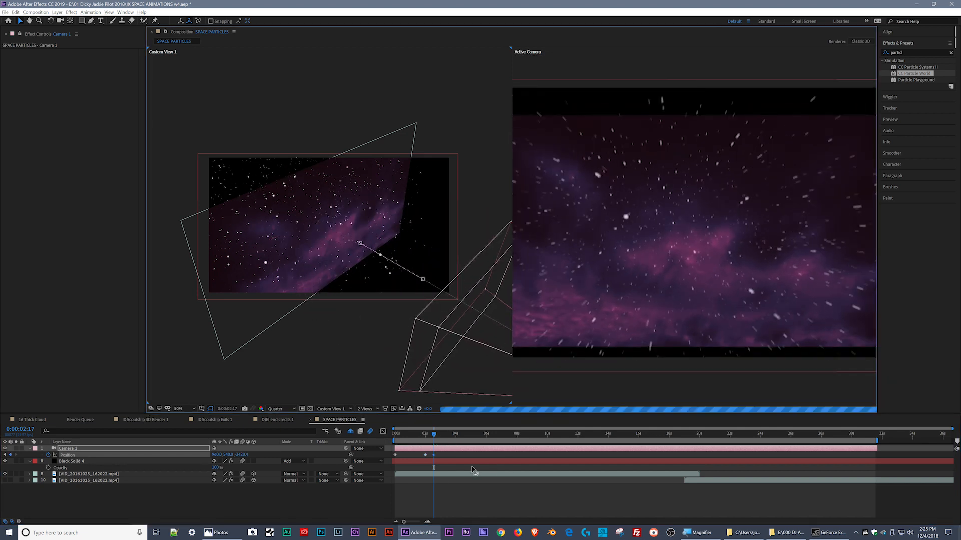
pyautogui.moveTo(447, 469); pyautogui.dragTo(378, 456)
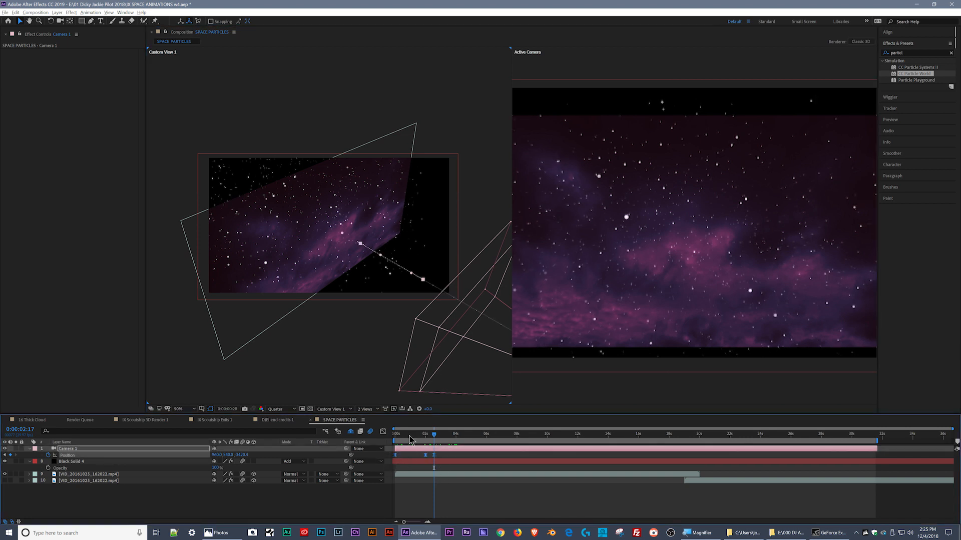
# - Preview the pull-back from the first frame and delete the two-node Camera 1 layer
pyautogui.press('Home')
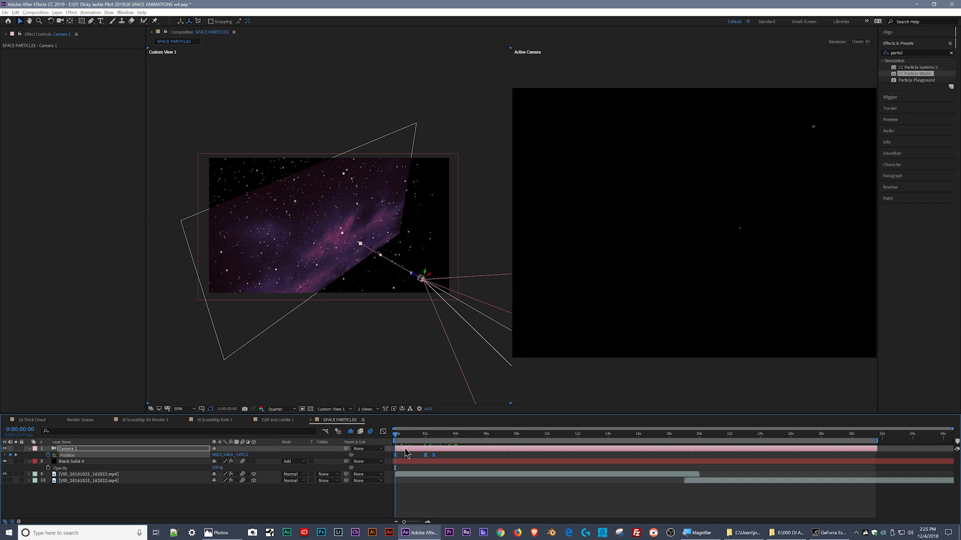
pyautogui.press('space')
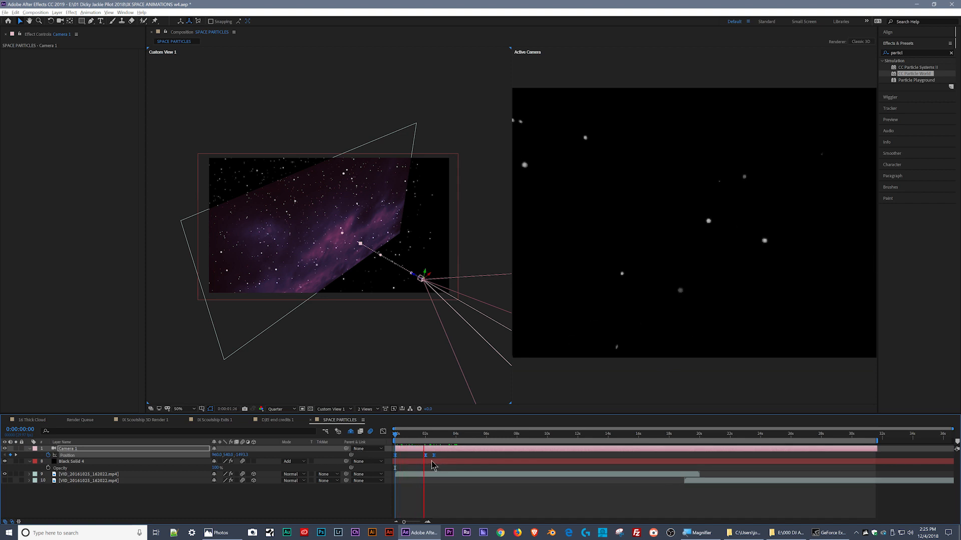
pyautogui.click(411, 436)
pyautogui.moveTo(413, 441); pyautogui.dragTo(380, 443)
pyautogui.press('Delete')
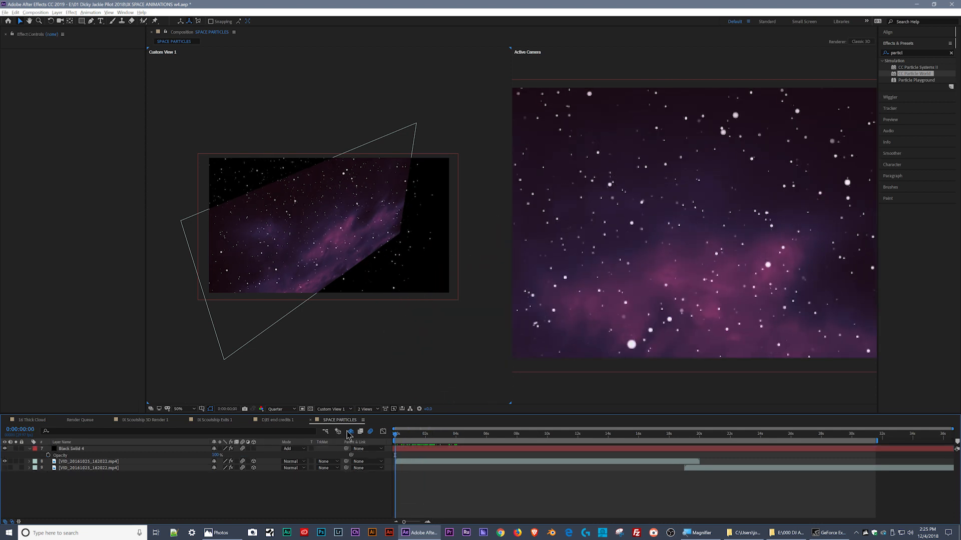
# - Create a new One-Node Camera named Camera 1 with the 28mm preset and depth of field enabled
pyautogui.rightClick(86, 495)
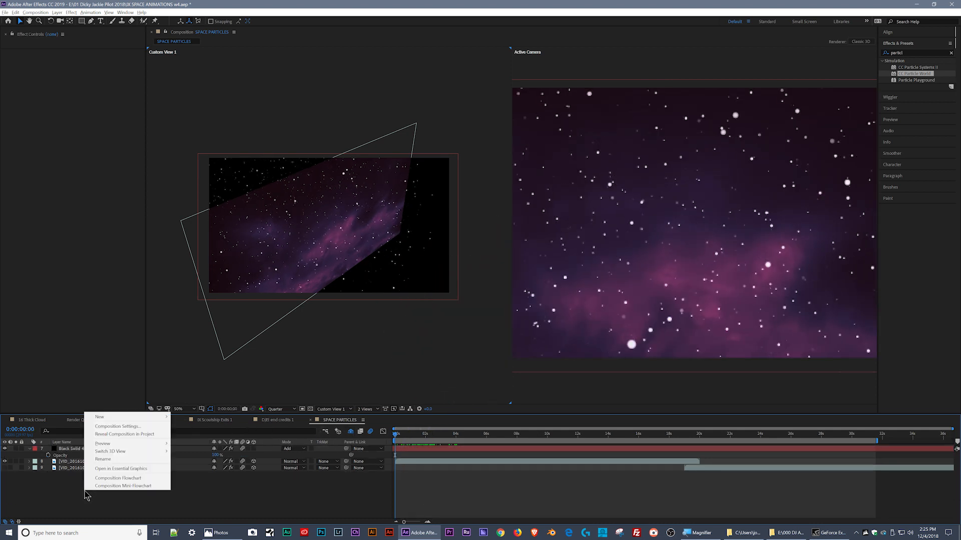
pyautogui.moveTo(163, 420)
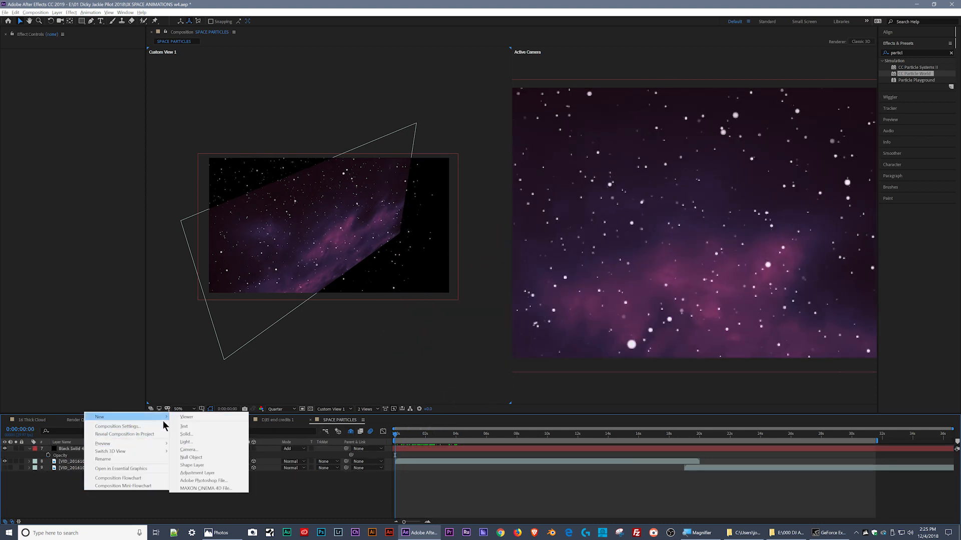
pyautogui.click(208, 450)
pyautogui.click(265, 148)
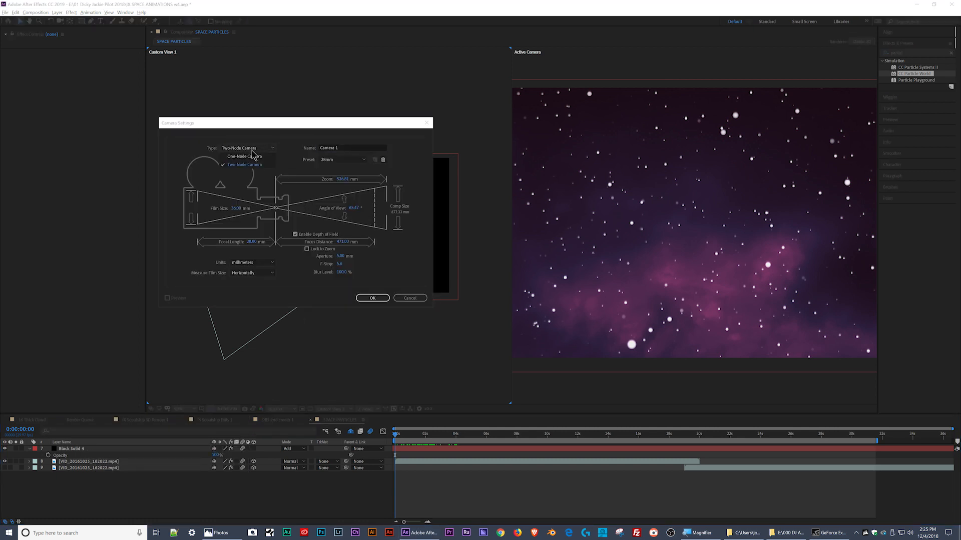
pyautogui.click(268, 157)
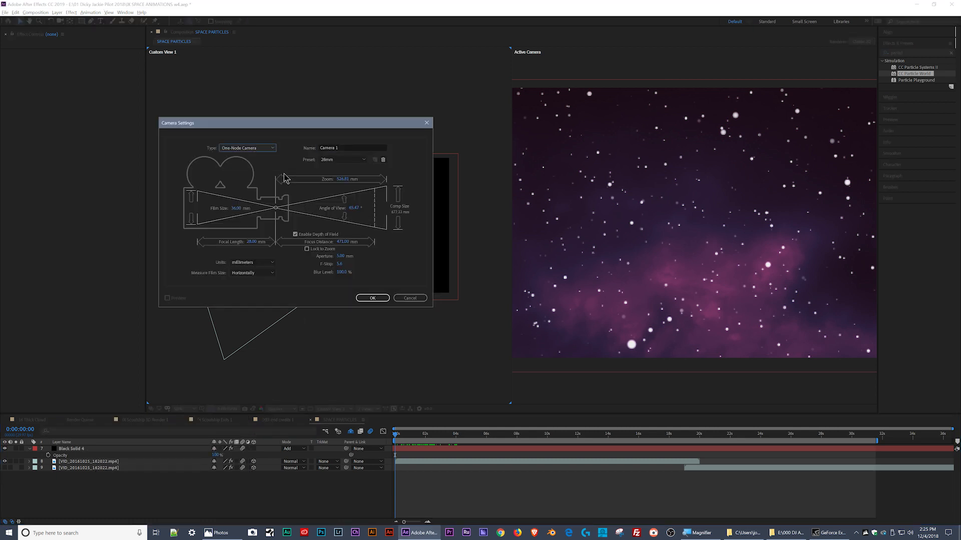
pyautogui.click(373, 298)
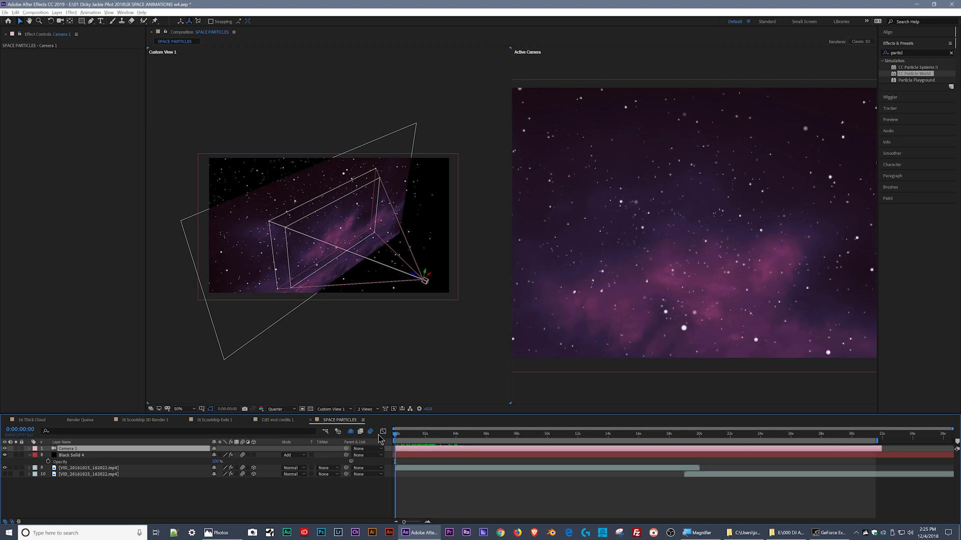
# - Move the one-node camera back along its Z axis to -2219.6 and keyframe its position on the first frame
pyautogui.press('p')
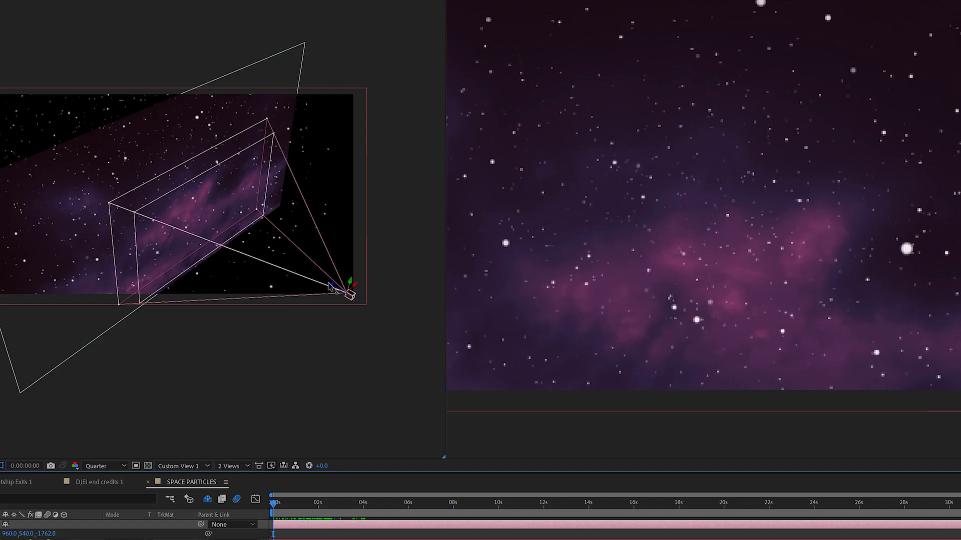
pyautogui.moveTo(433, 287); pyautogui.dragTo(314, 243)
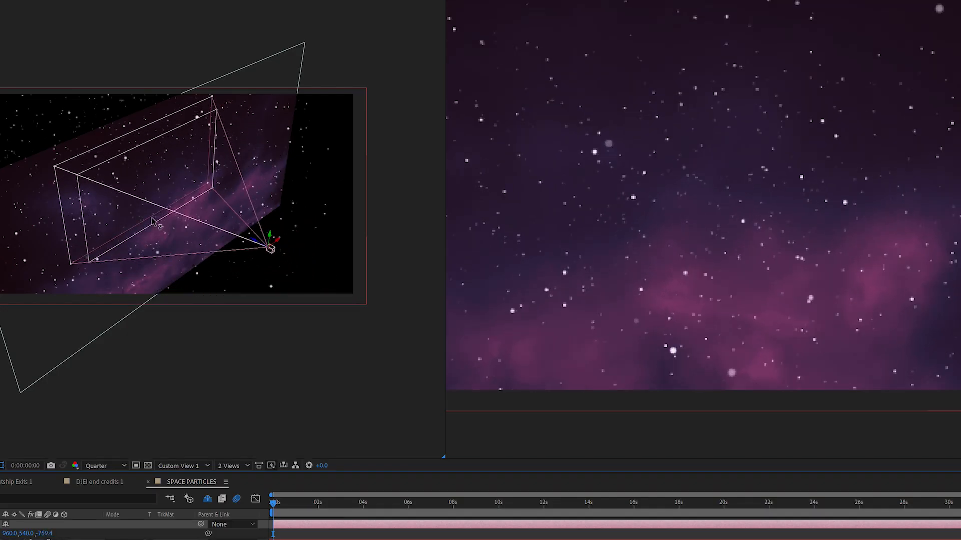
pyautogui.moveTo(153, 222); pyautogui.dragTo(358, 387)
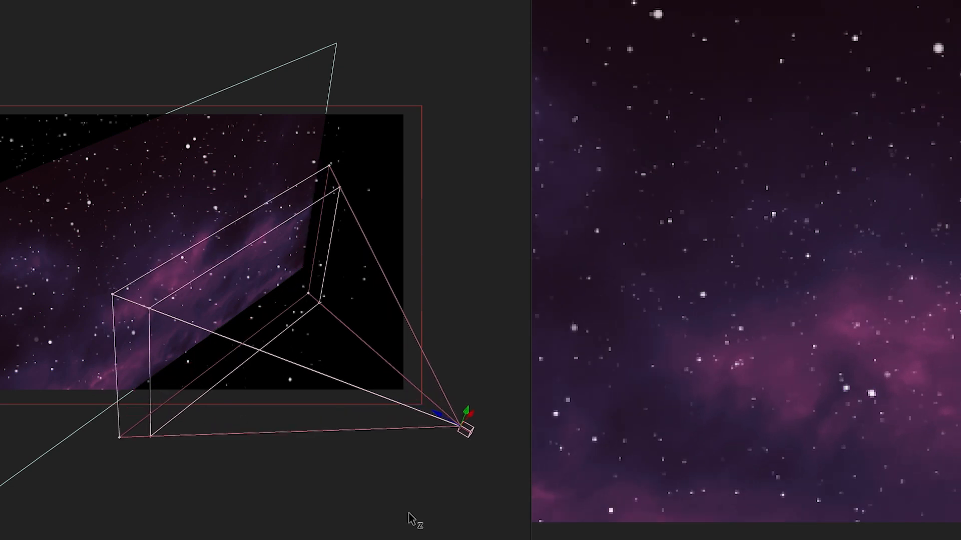
pyautogui.moveTo(409, 514); pyautogui.dragTo(421, 524)
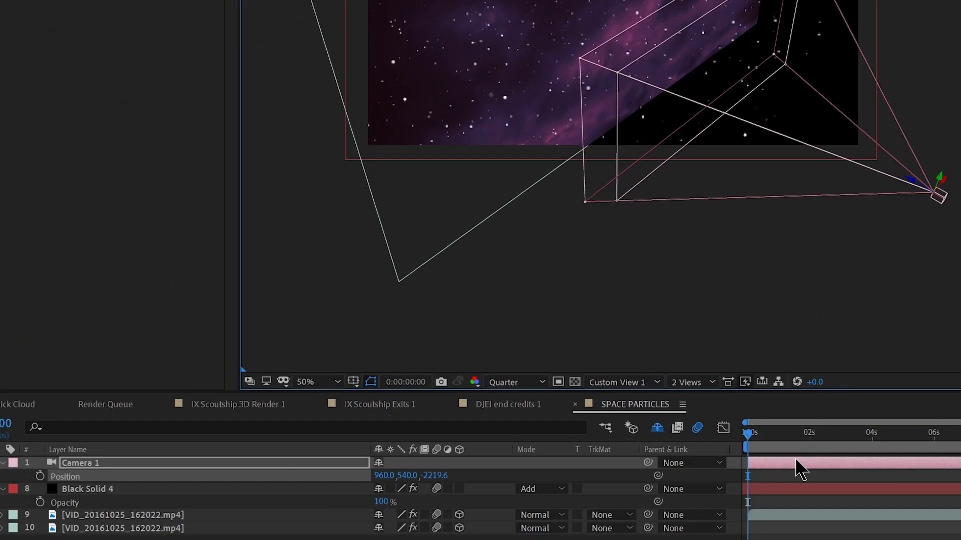
pyautogui.click(40, 476)
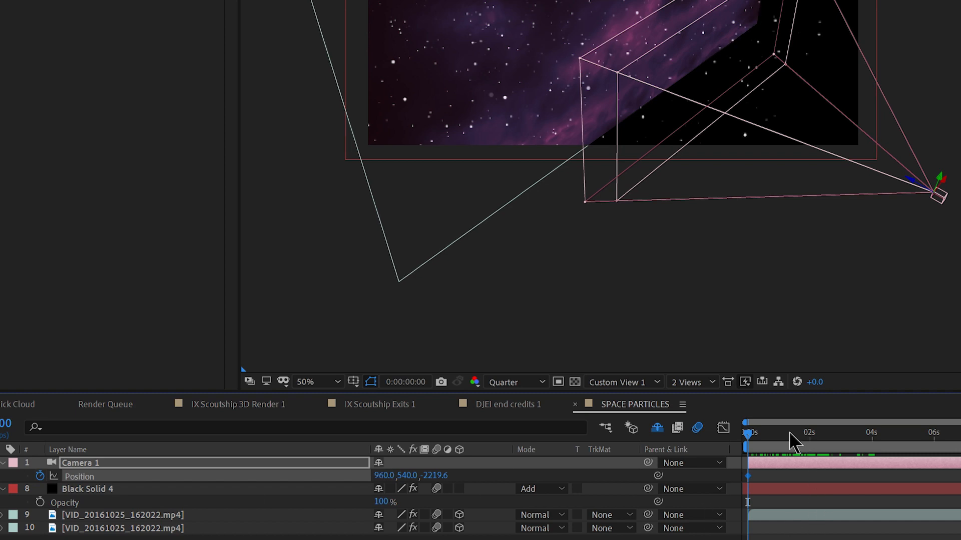
# - Keyframe the camera forward to Z -30.4 at 0:00:02:00 and back out to Z -2671.8 at 0:00:03:02
pyautogui.moveTo(795, 443)
pyautogui.mouseDown()
pyautogui.moveTo(812, 442)
pyautogui.moveTo(779, 437)
pyautogui.mouseUp()
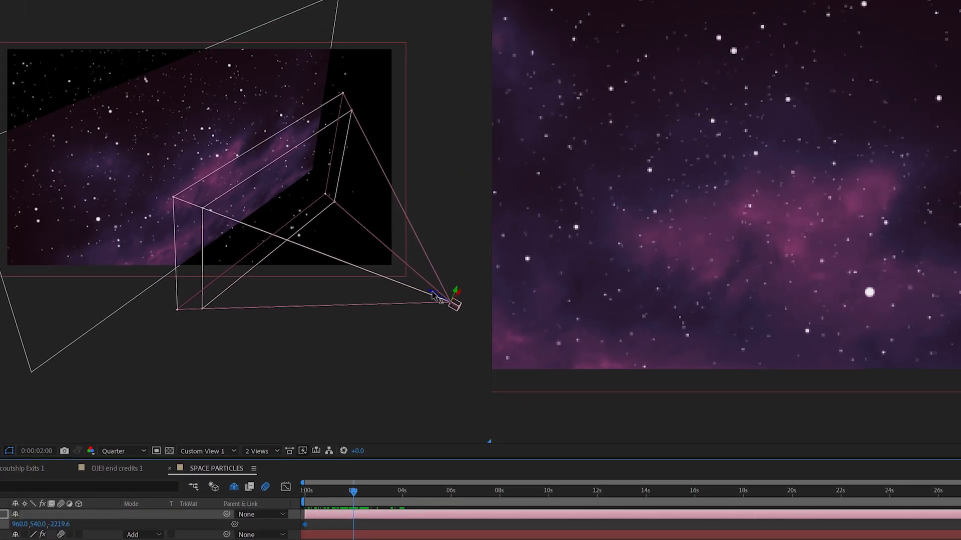
pyautogui.moveTo(404, 284); pyautogui.dragTo(34, 108)
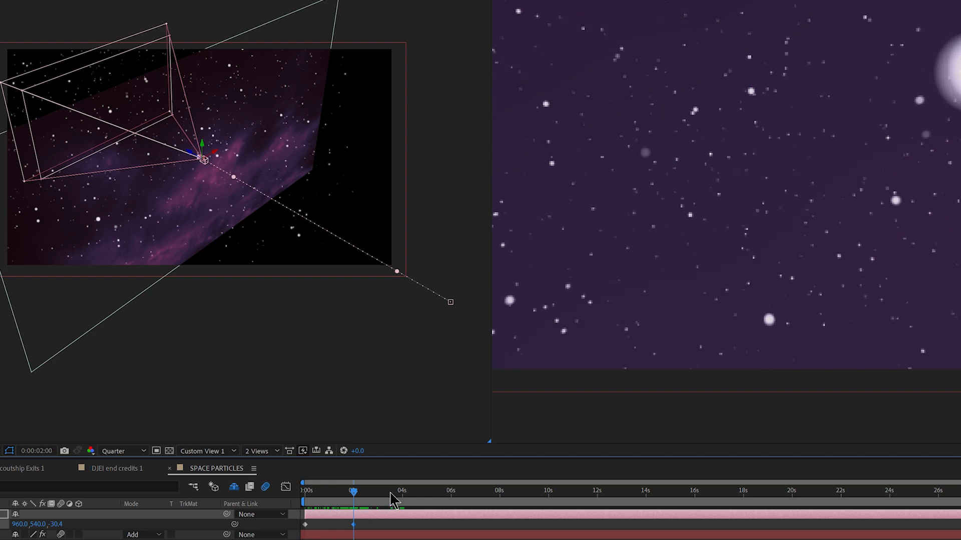
pyautogui.moveTo(393, 494); pyautogui.dragTo(380, 495)
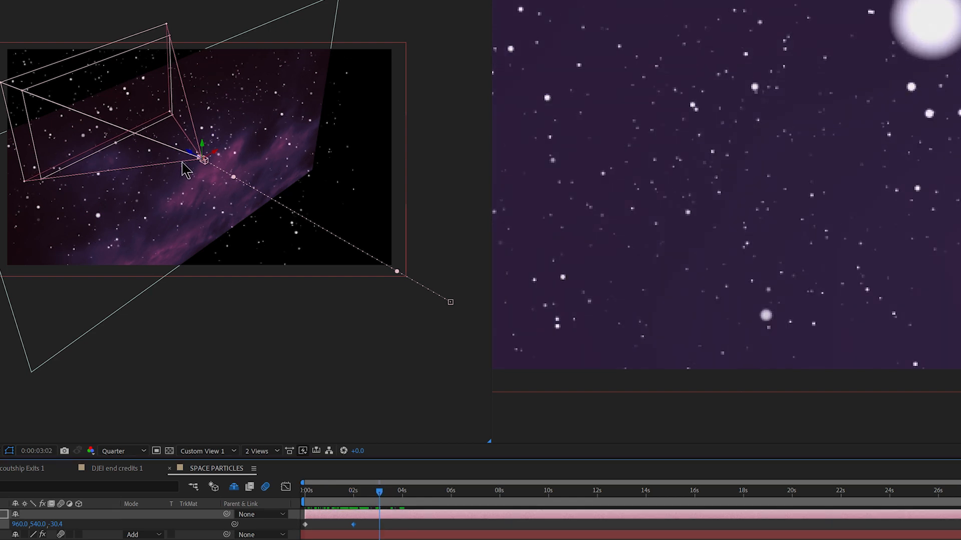
pyautogui.moveTo(189, 154); pyautogui.dragTo(629, 446)
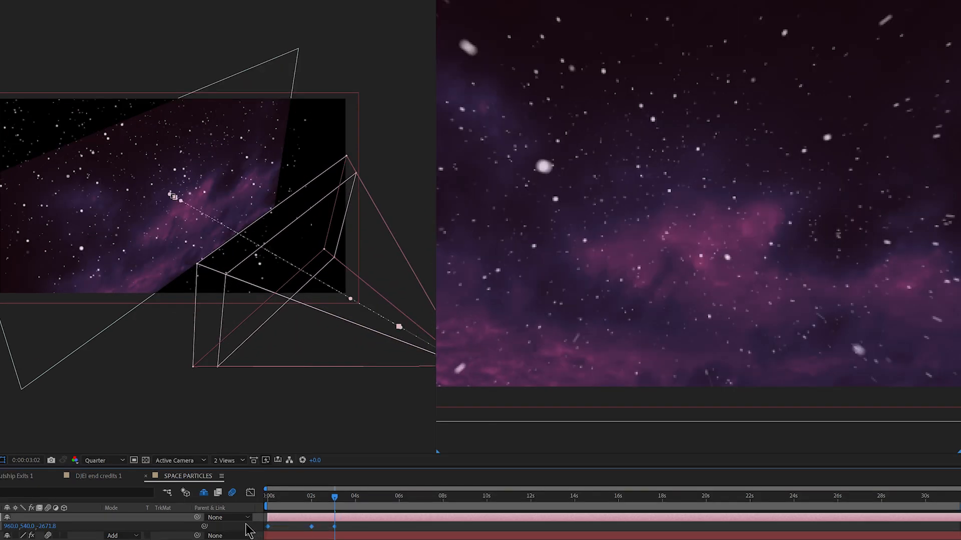
# - Preview the in-and-out camera move and apply Easy Ease to its three position keyframes
pyautogui.click(270, 500)
pyautogui.press('space')
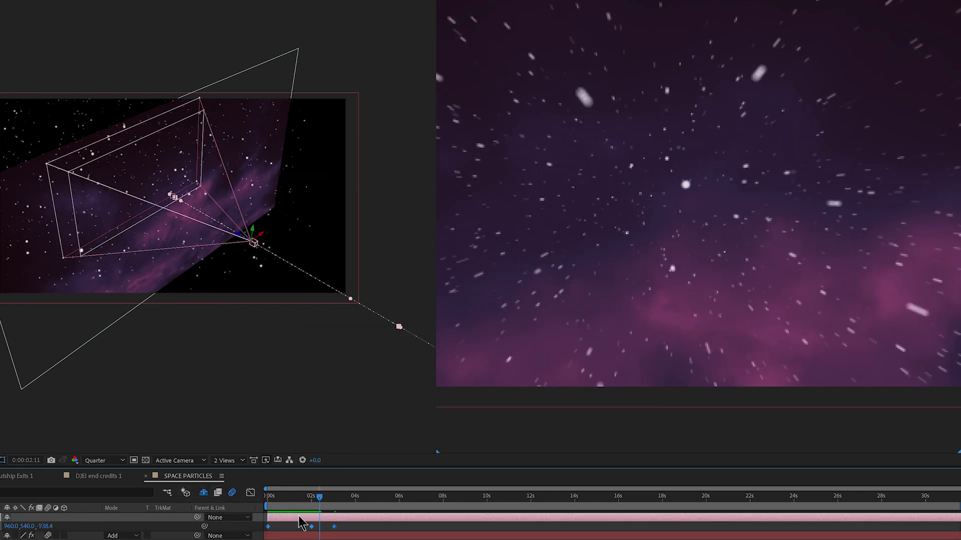
pyautogui.press('F9')
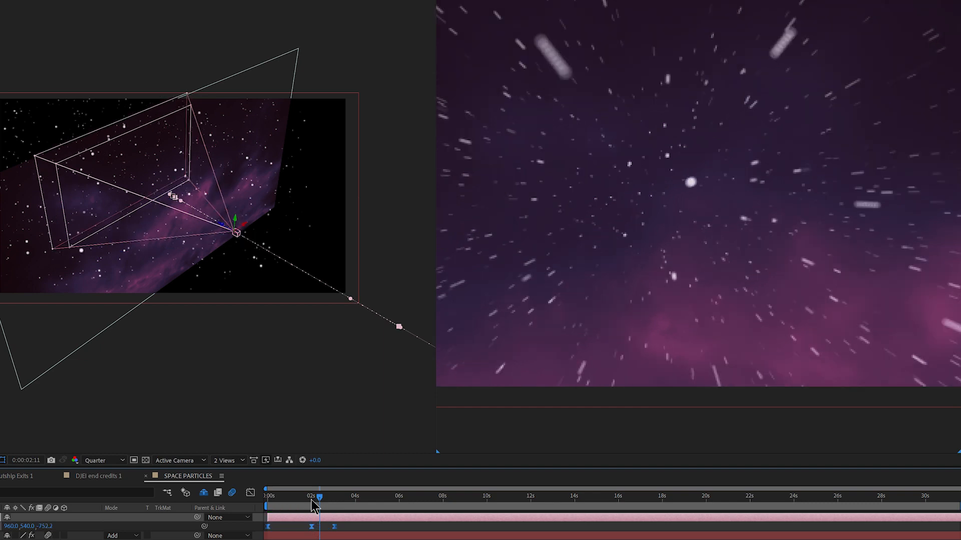
# - Play the eased camera animation from the first frame and check the frames after the last keyframe
pyautogui.moveTo(312, 500)
pyautogui.mouseDown()
pyautogui.moveTo(246, 502)
pyautogui.moveTo(307, 498)
pyautogui.mouseUp()
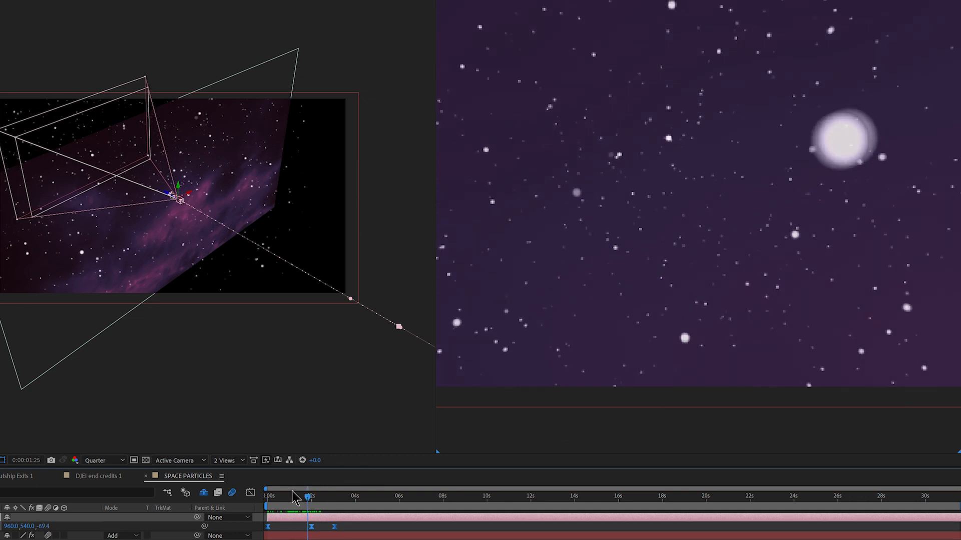
pyautogui.click(269, 496)
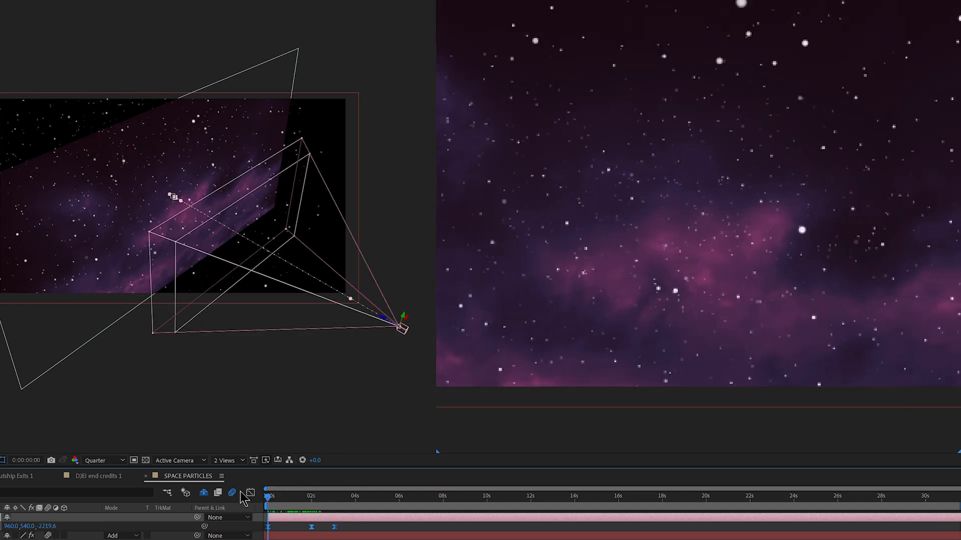
pyautogui.press('space')
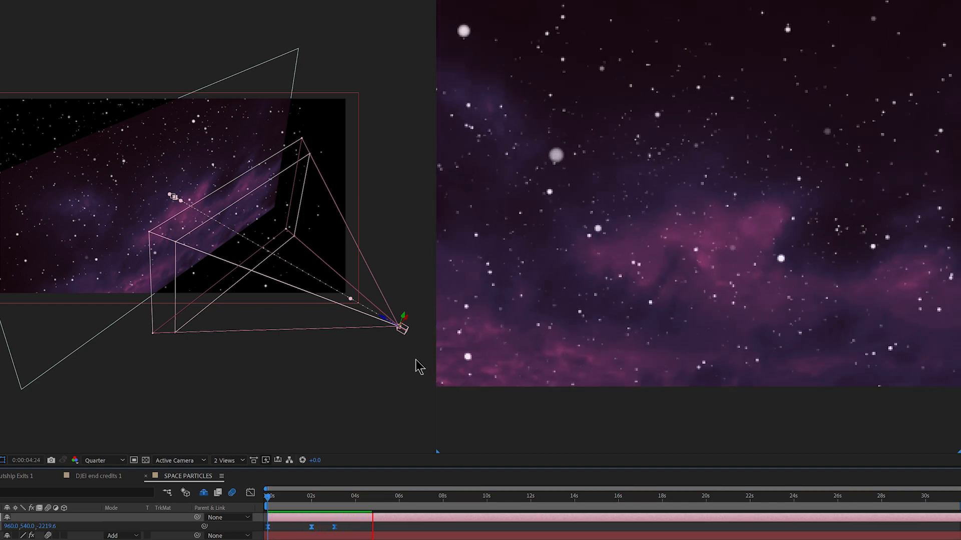
pyautogui.moveTo(388, 501); pyautogui.dragTo(399, 503)
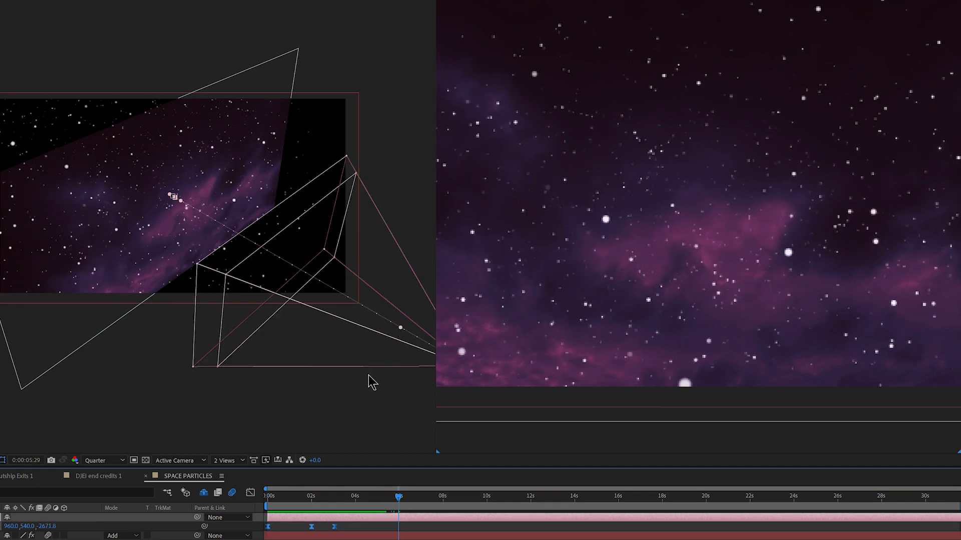
# - Keyframe the camera's position at Z -2079.5 at 0:00:05:29
pyautogui.moveTo(370, 383); pyautogui.dragTo(286, 361)
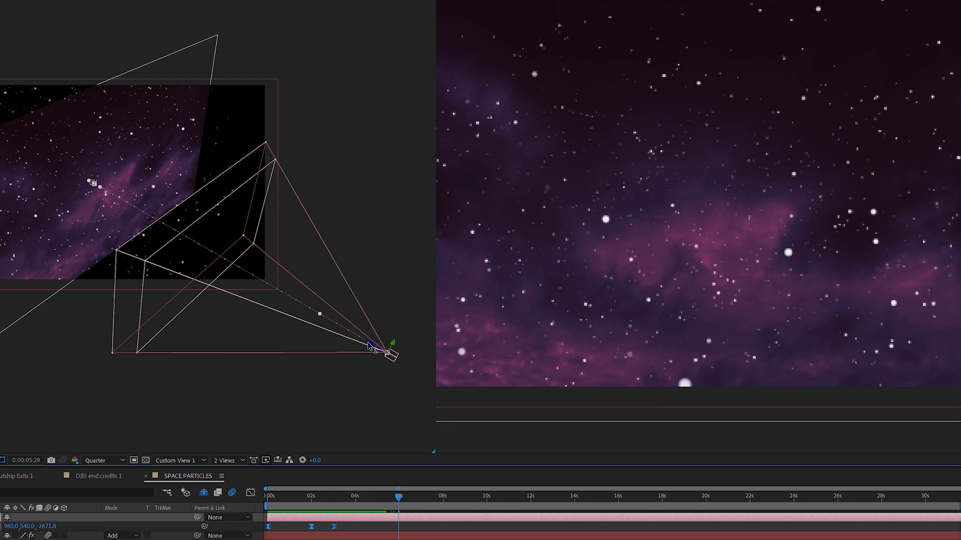
pyautogui.moveTo(370, 346); pyautogui.dragTo(262, 301)
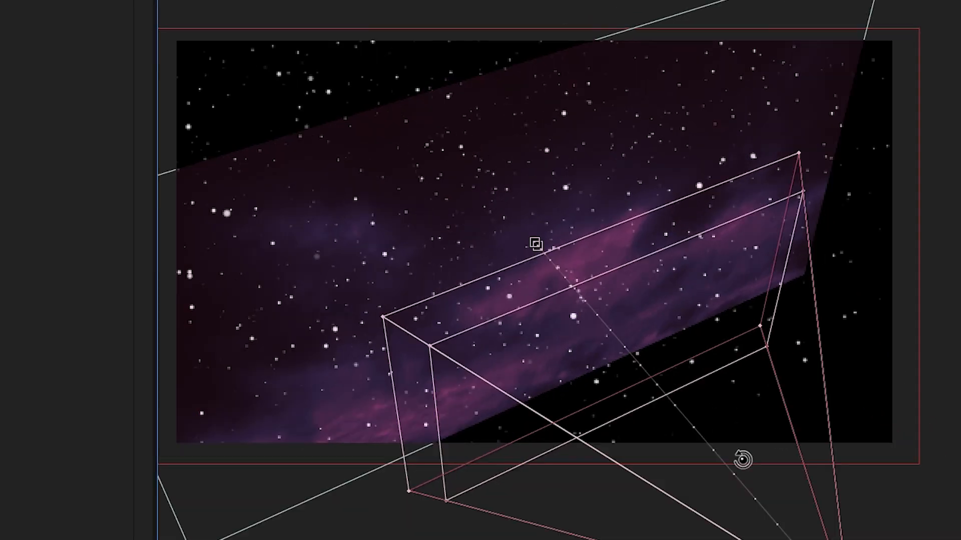
pyautogui.moveTo(743, 459); pyautogui.dragTo(665, 535)
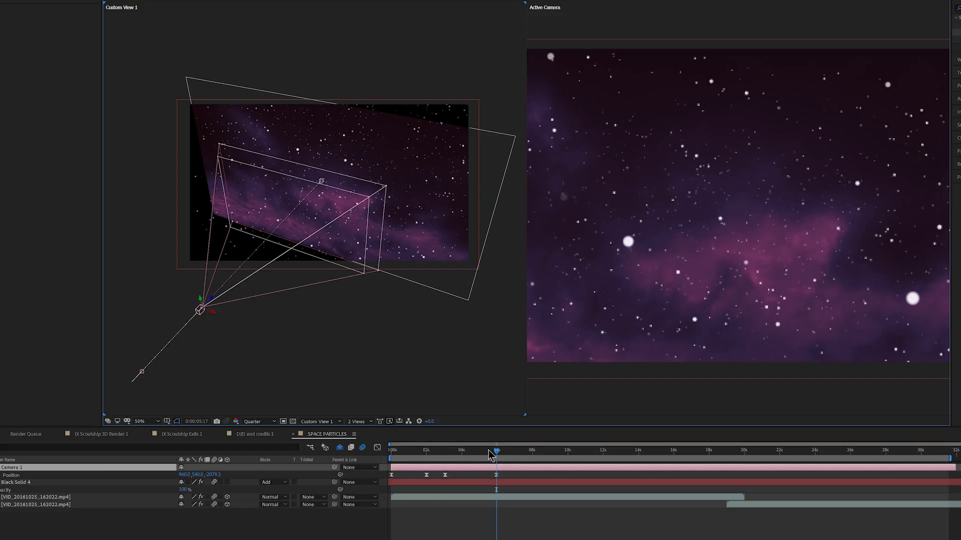
pyautogui.moveTo(489, 455)
pyautogui.mouseDown()
pyautogui.moveTo(526, 454)
pyautogui.moveTo(496, 451)
pyautogui.mouseUp()
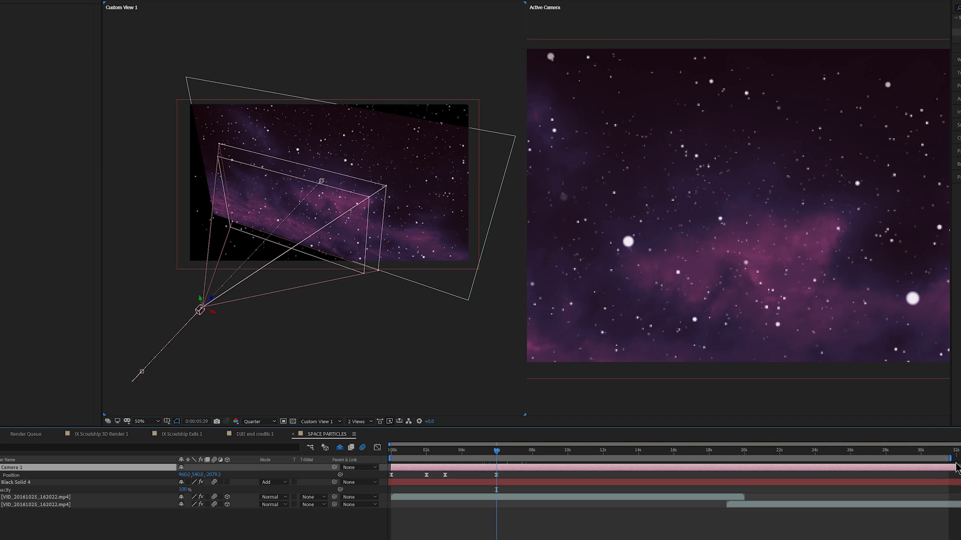
# - Trim the composition to a work area ending at about 8 seconds and preview the camera animation
pyautogui.moveTo(949, 459)
pyautogui.mouseDown()
pyautogui.moveTo(484, 472)
pyautogui.moveTo(544, 474)
pyautogui.moveTo(533, 474)
pyautogui.mouseUp()
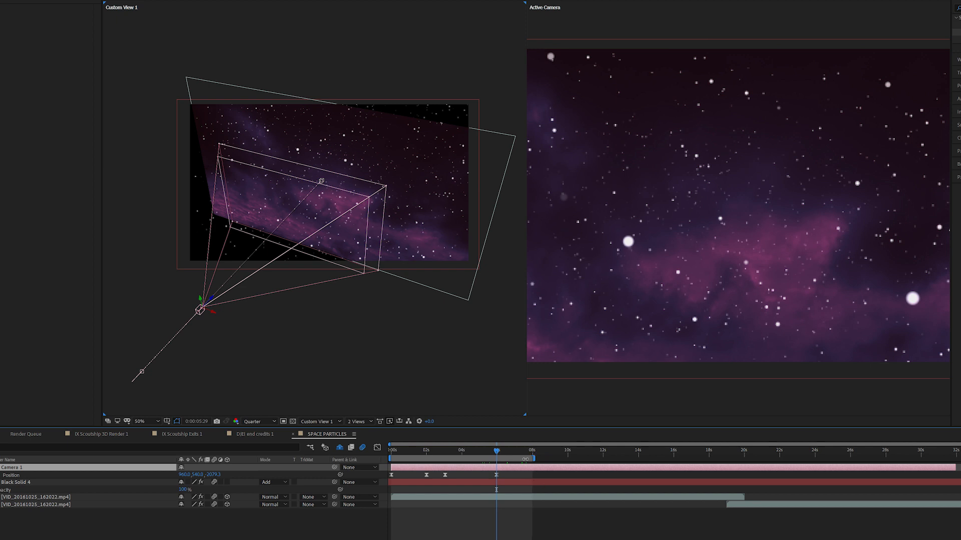
pyautogui.rightClick(524, 459)
pyautogui.click(553, 481)
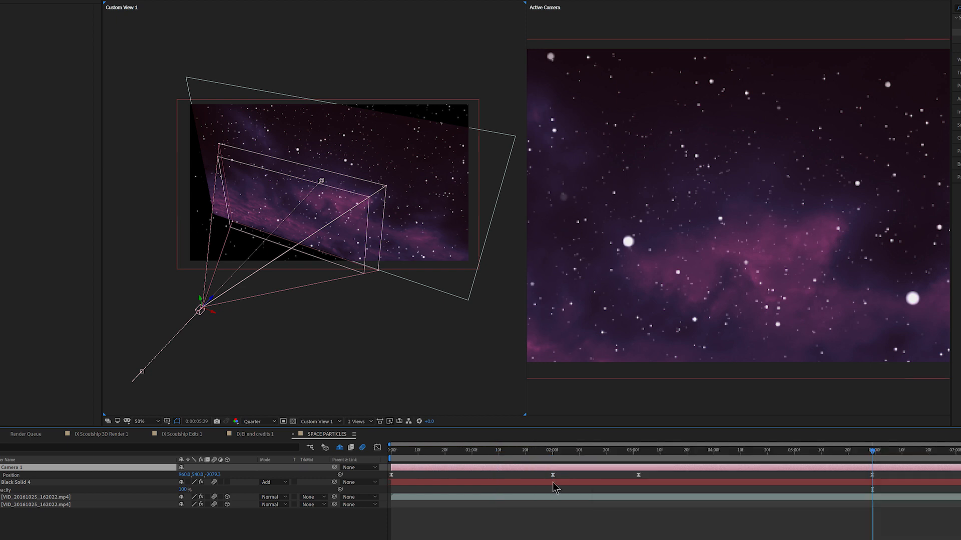
pyautogui.moveTo(629, 452); pyautogui.dragTo(895, 470)
pyautogui.press('space')
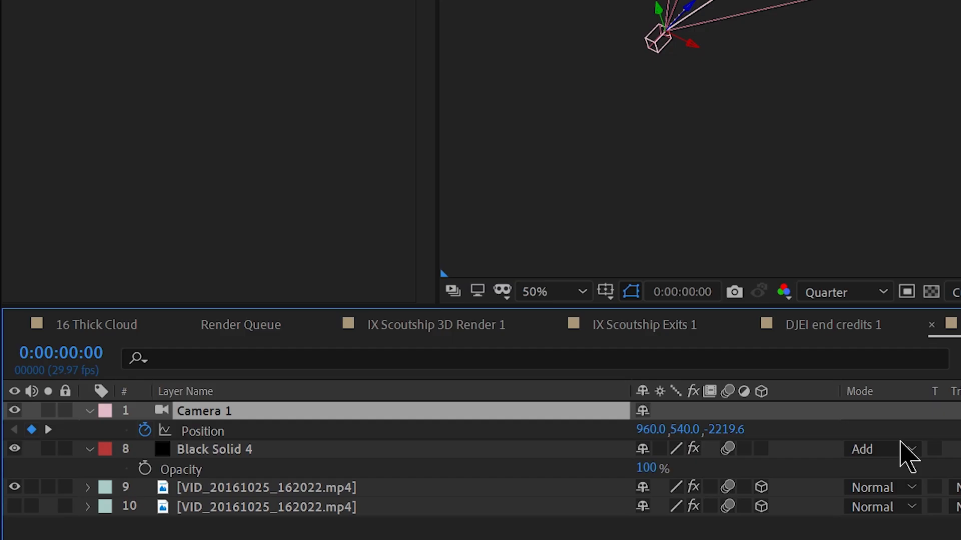
# - Add a null object as a 3D layer and extend it to the end of the composition
pyautogui.rightClick(359, 529)
pyautogui.moveTo(502, 314)
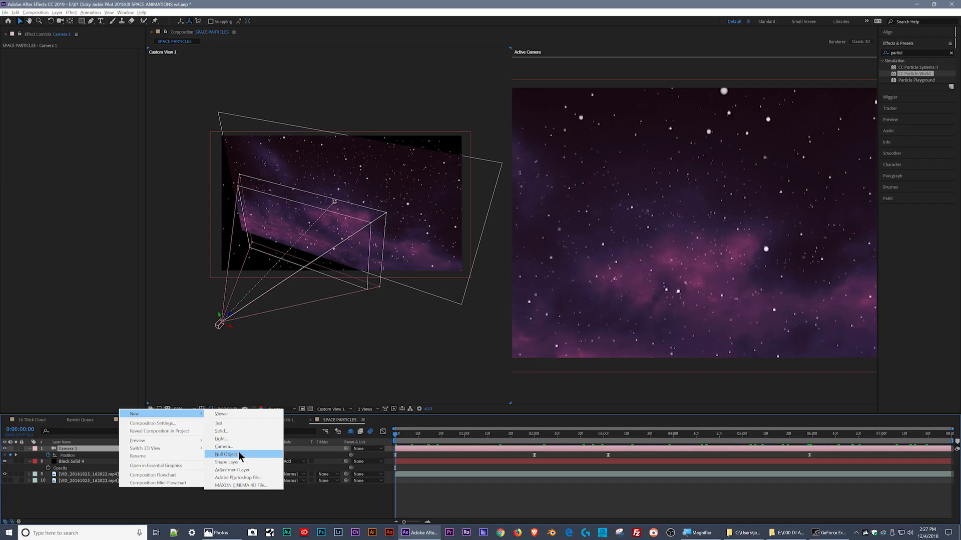
pyautogui.click(240, 455)
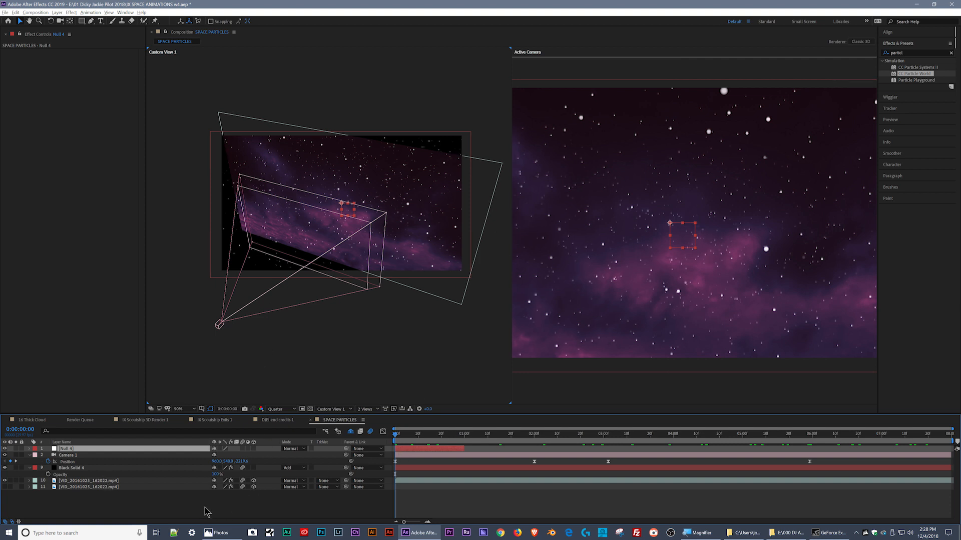
pyautogui.click(29, 450)
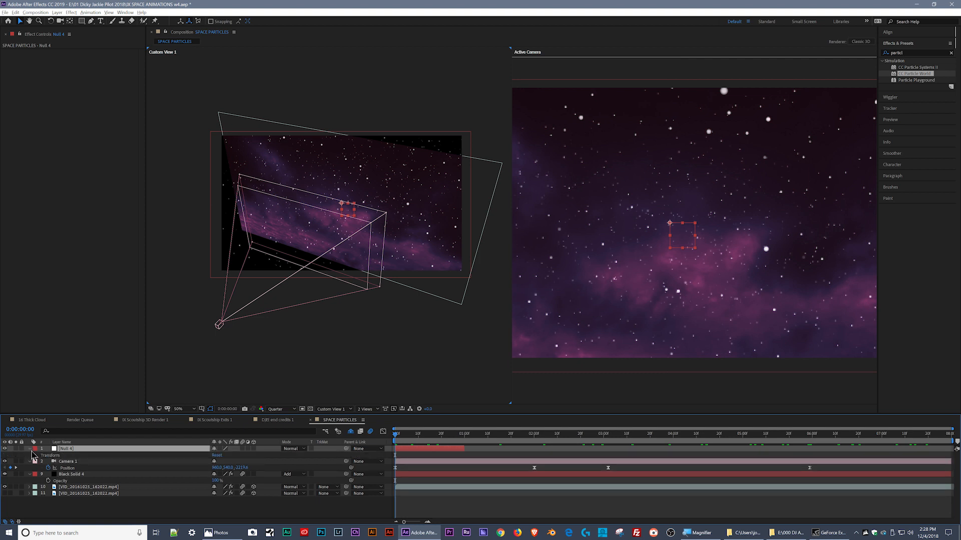
pyautogui.click(254, 449)
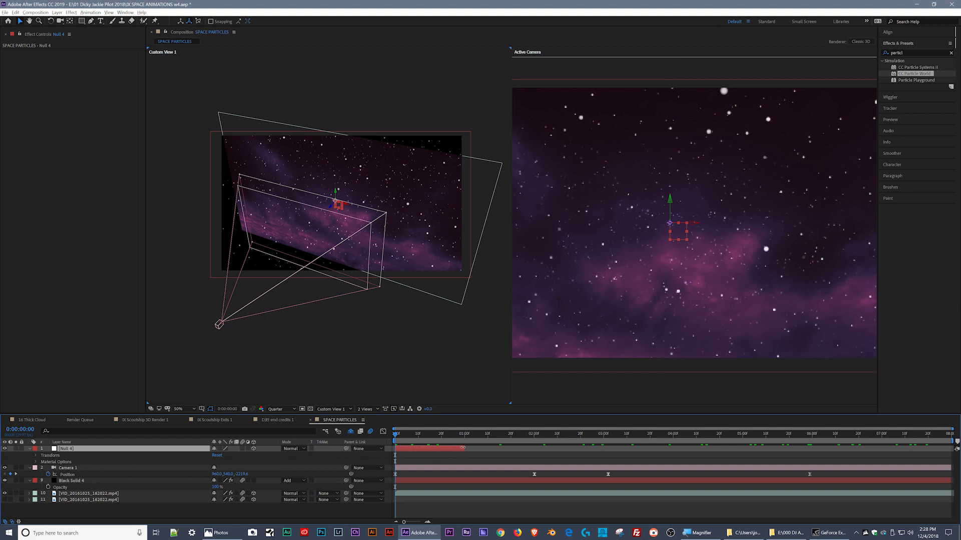
pyautogui.moveTo(463, 448); pyautogui.dragTo(842, 451)
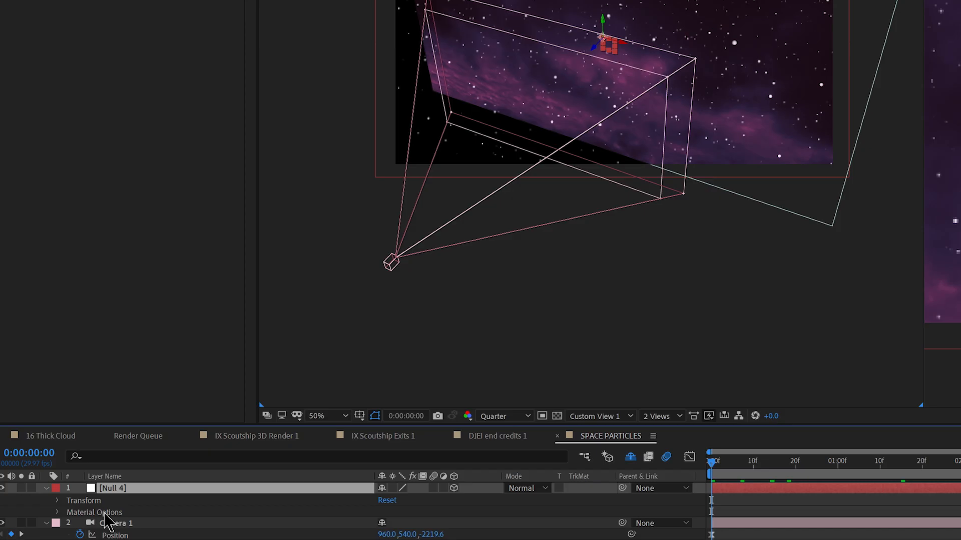
# - Rename the null object as CamNull and parent Camera 1 to it
pyautogui.click(60, 468)
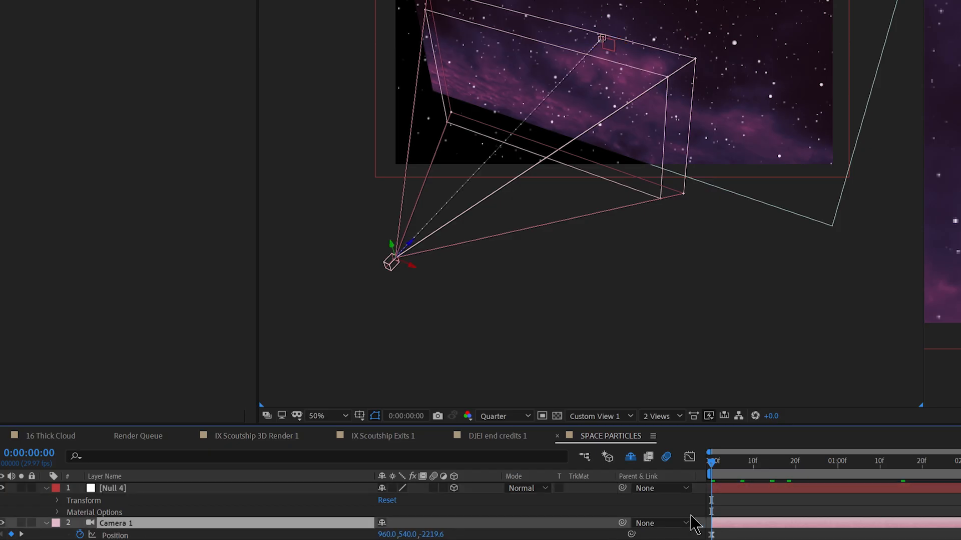
pyautogui.click(689, 522)
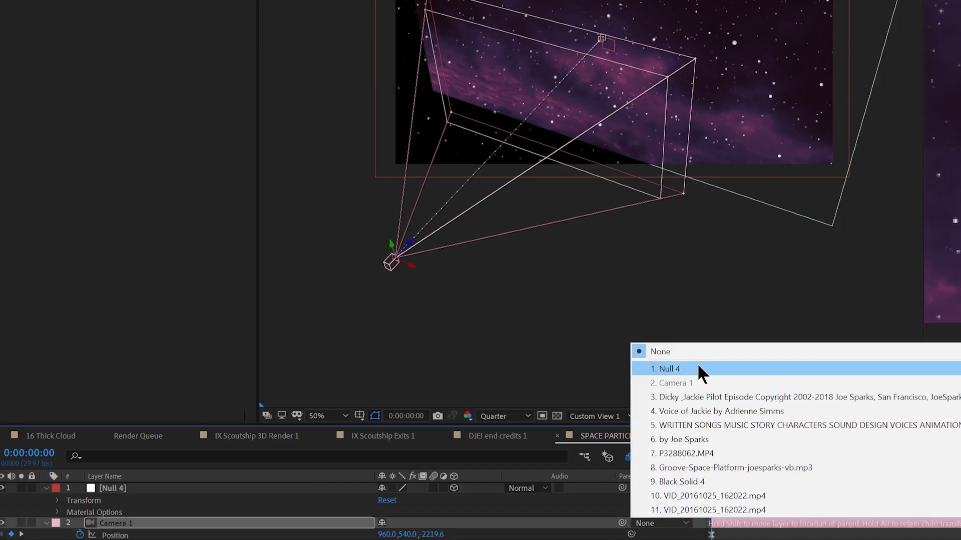
pyautogui.click(118, 491)
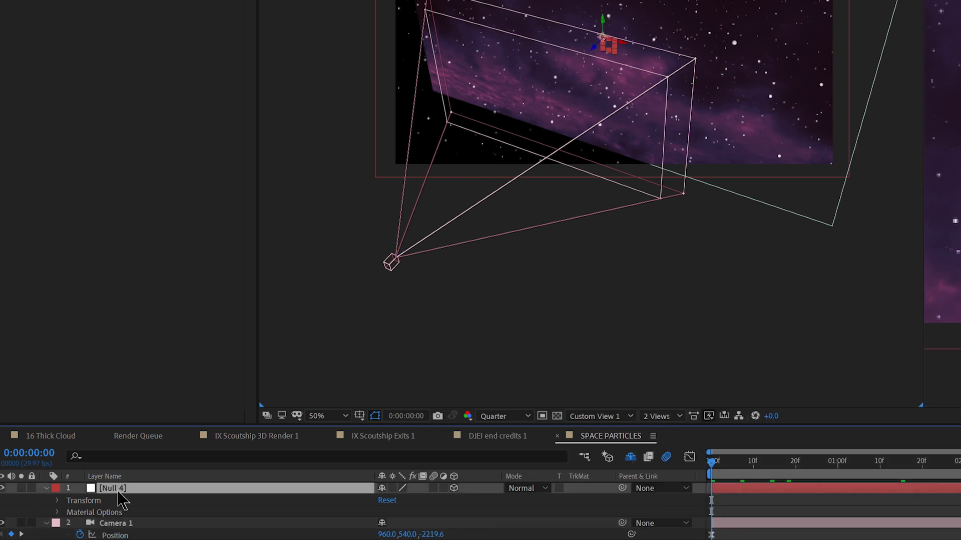
pyautogui.press('Return')
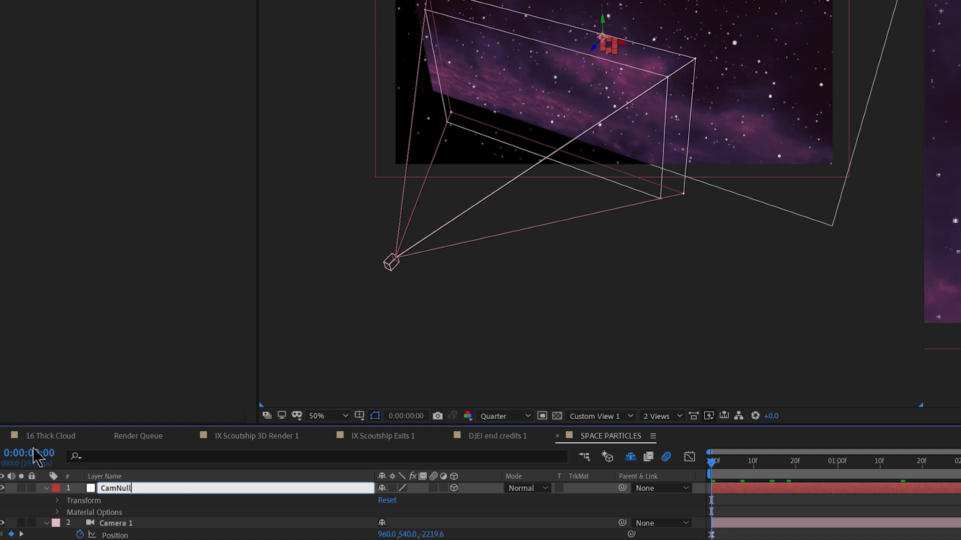
pyautogui.press('Return')
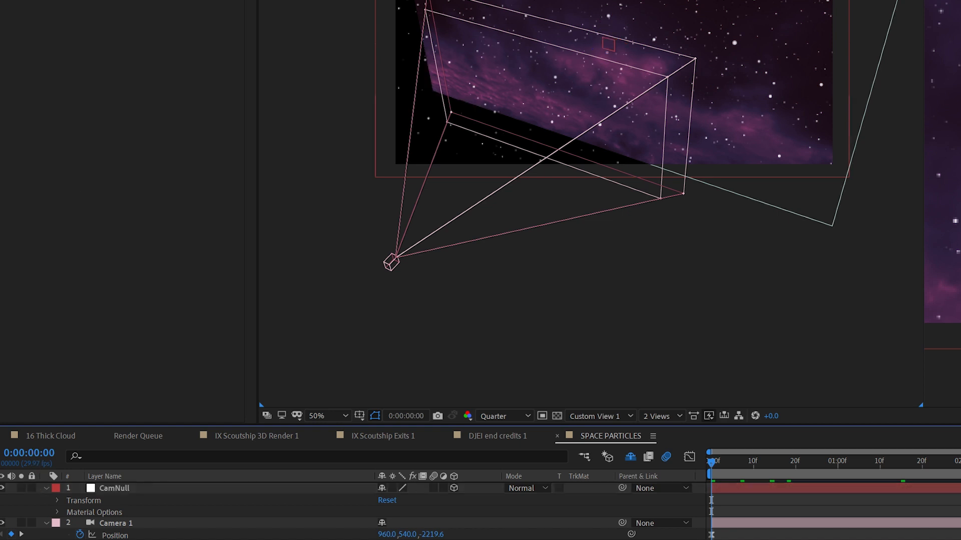
pyautogui.click(252, 527)
pyautogui.click(653, 524)
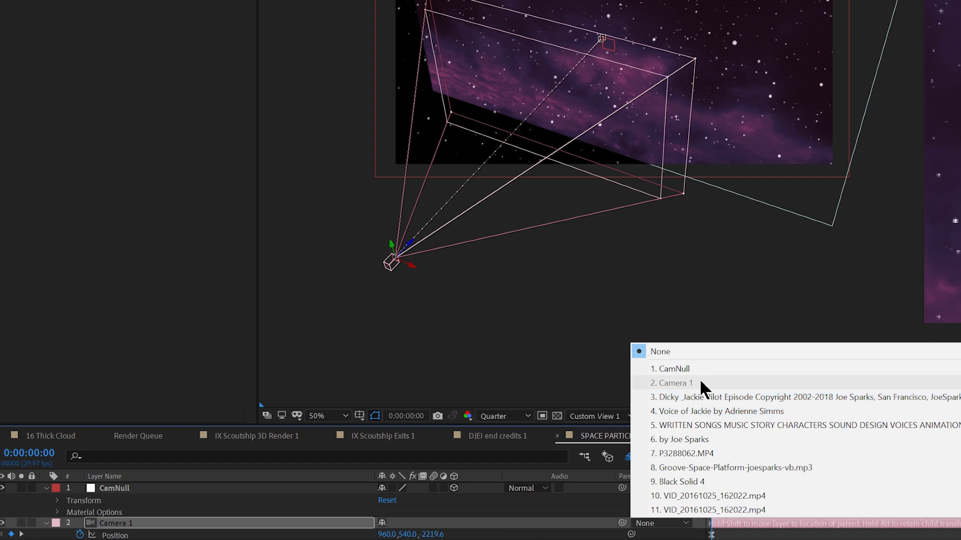
pyautogui.click(698, 369)
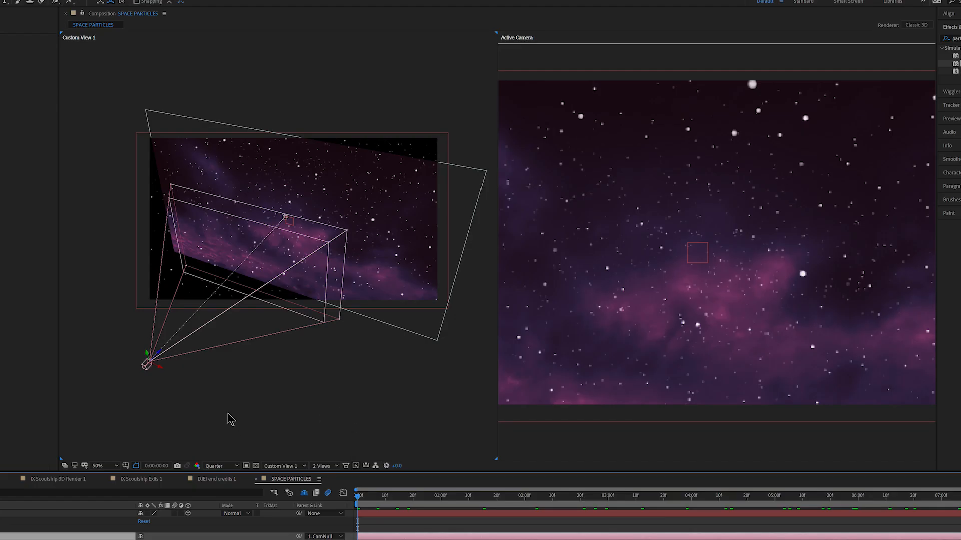
# - Shift CamNull in the negative X direction so the parented camera moves with it
pyautogui.click(50, 514)
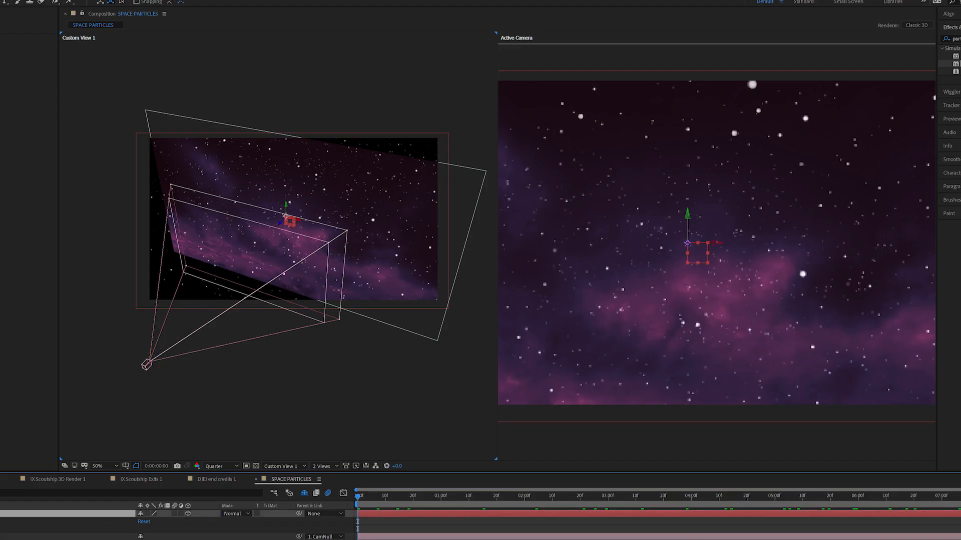
pyautogui.press('p')
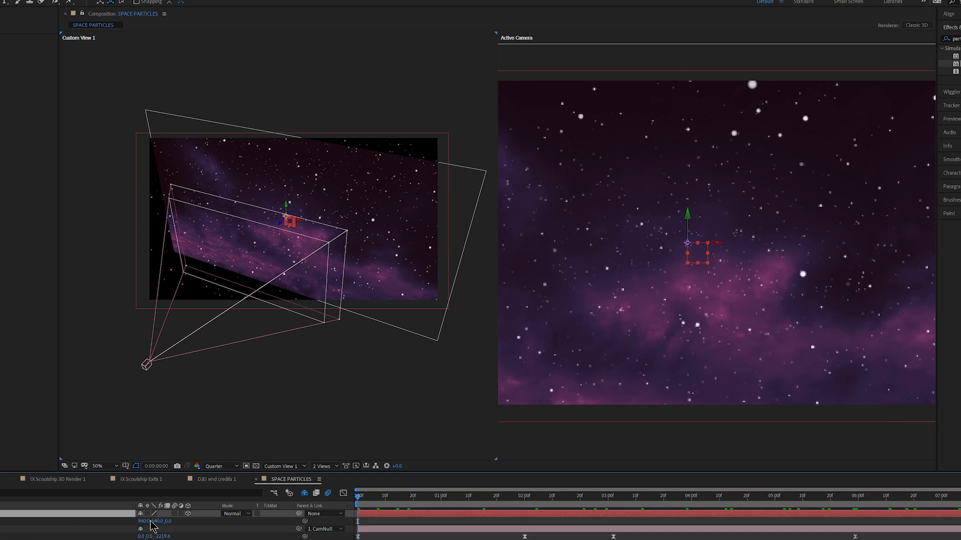
pyautogui.moveTo(144, 522); pyautogui.dragTo(80, 522)
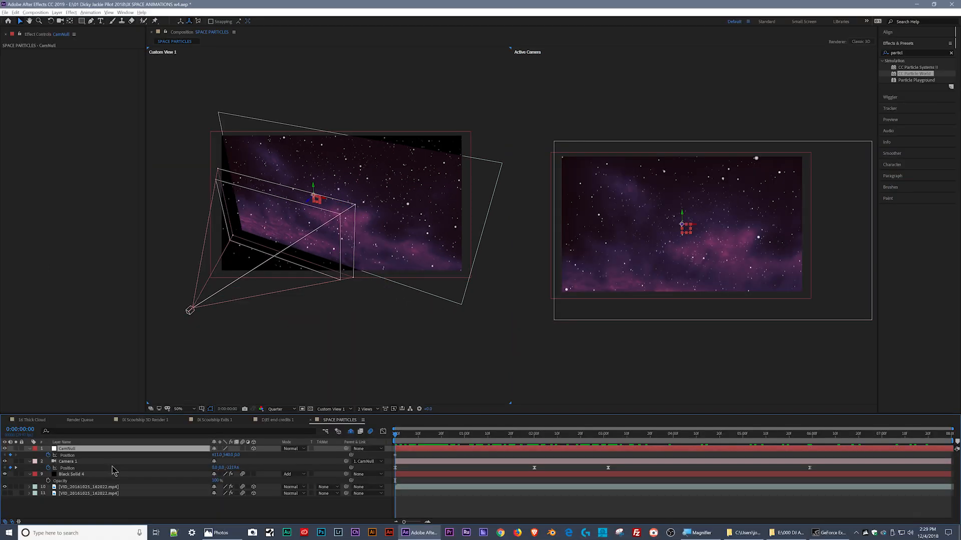
# - Enable Y Rotation keyframing for CamNull on the first frame and swing the camera to a negative angle
pyautogui.press('r')
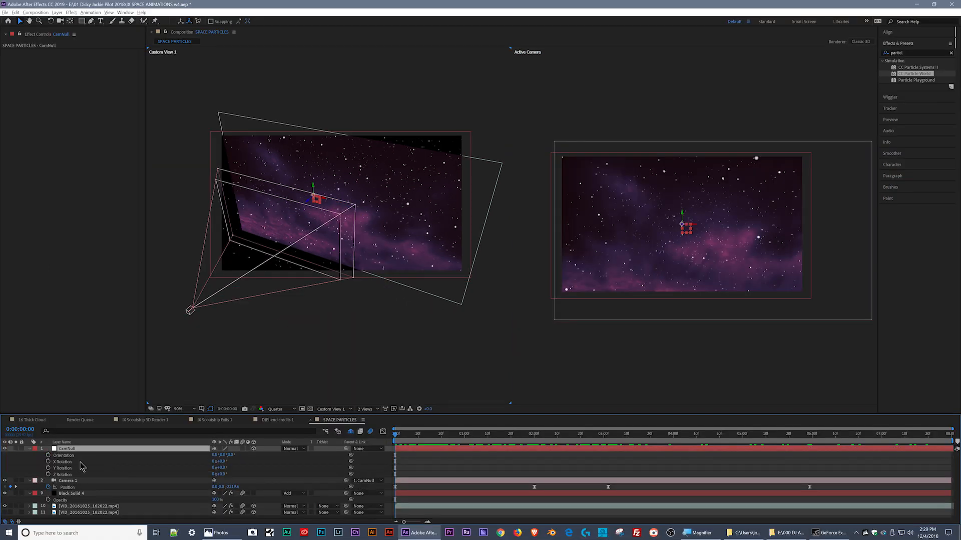
pyautogui.click(48, 467)
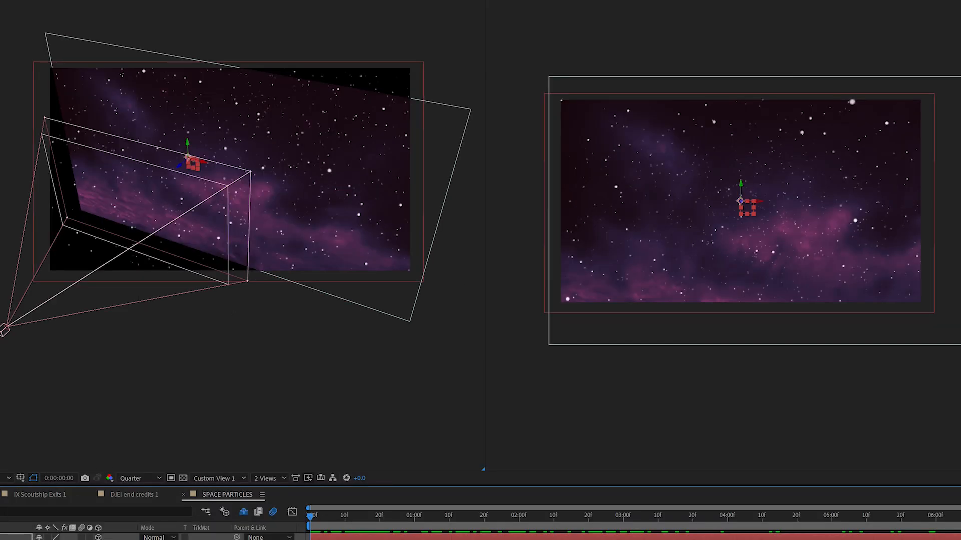
pyautogui.moveTo(55, 539)
pyautogui.mouseDown()
pyautogui.moveTo(93, 539)
pyautogui.moveTo(38, 539)
pyautogui.moveTo(79, 539)
pyautogui.moveTo(50, 539)
pyautogui.mouseUp()
pyautogui.moveTo(219, 474)
pyautogui.mouseDown()
pyautogui.moveTo(232, 474)
pyautogui.moveTo(219, 474)
pyautogui.mouseUp()
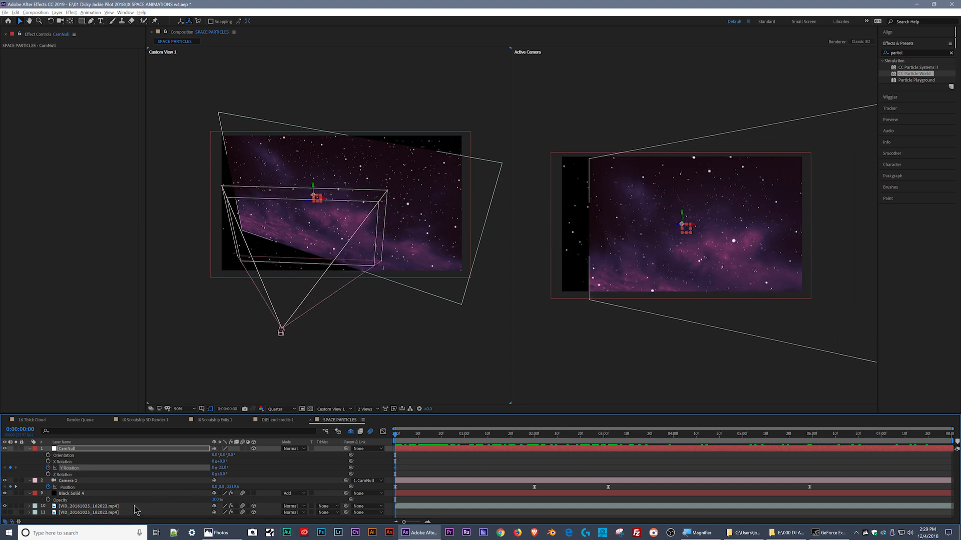
# - Scale the visible cloud video layer up to about 156% to cover the black area in the camera view
pyautogui.click(401, 507)
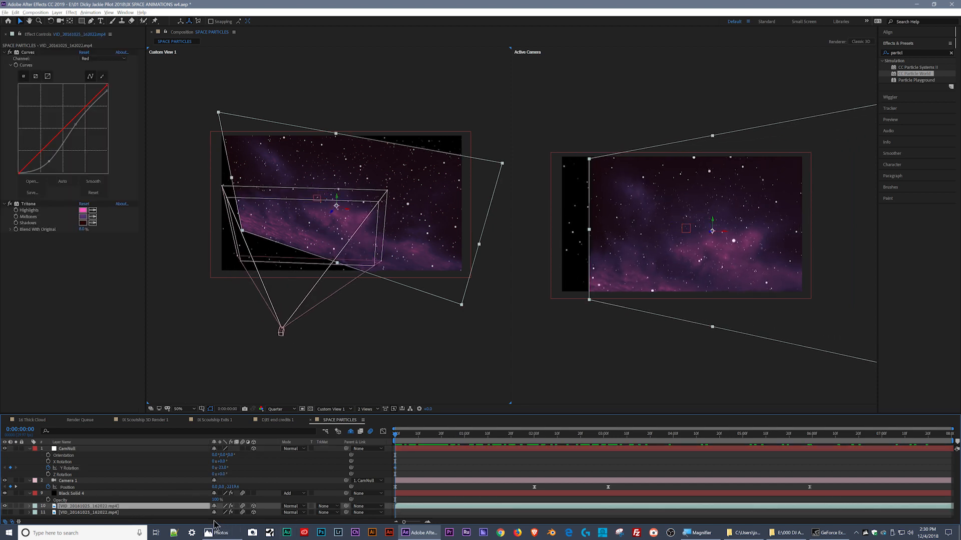
pyautogui.press('s')
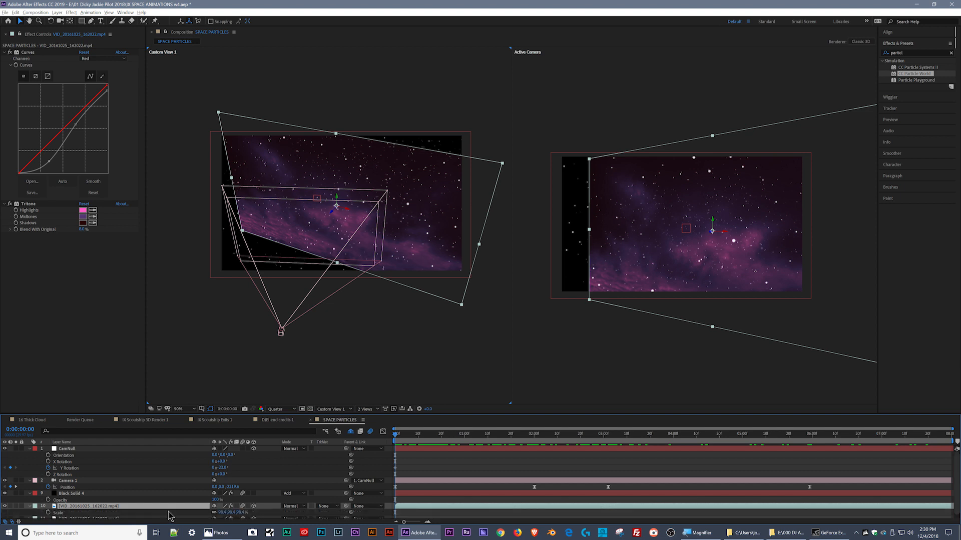
pyautogui.moveTo(220, 513); pyautogui.dragTo(243, 507)
pyautogui.moveTo(242, 509); pyautogui.dragTo(239, 511)
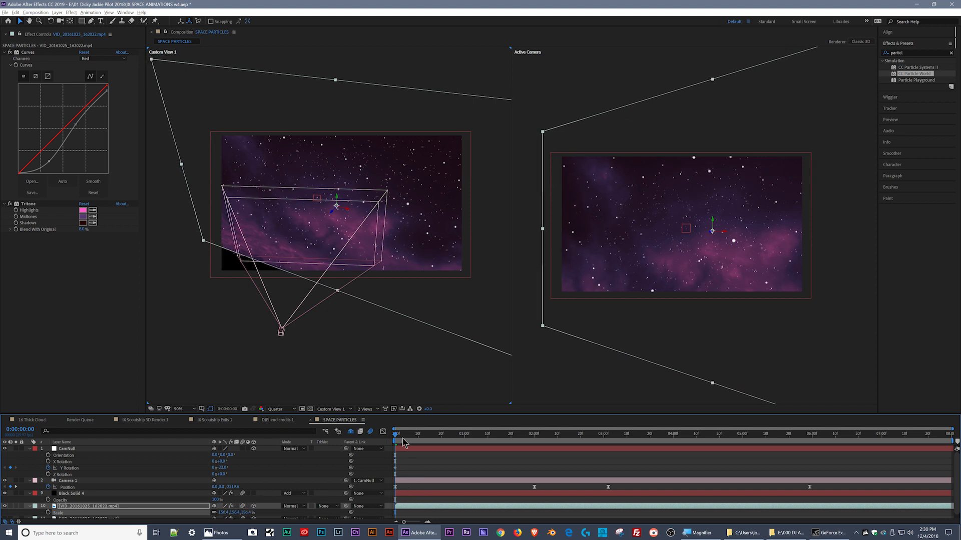
# - Check the first second of the move, then set CamNull's Y Rotation on the first frame to about -39°
pyautogui.moveTo(400, 436); pyautogui.dragTo(463, 442)
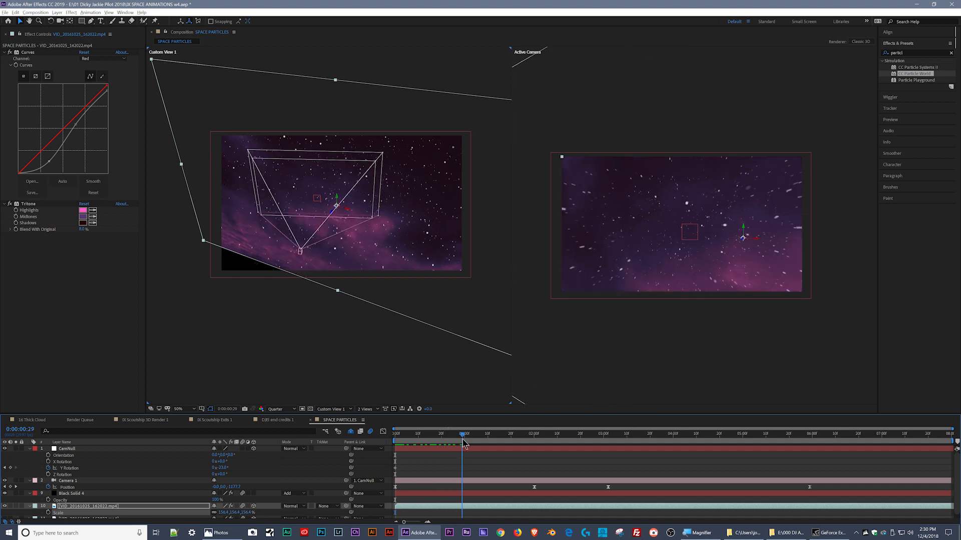
pyautogui.click(396, 445)
pyautogui.click(74, 450)
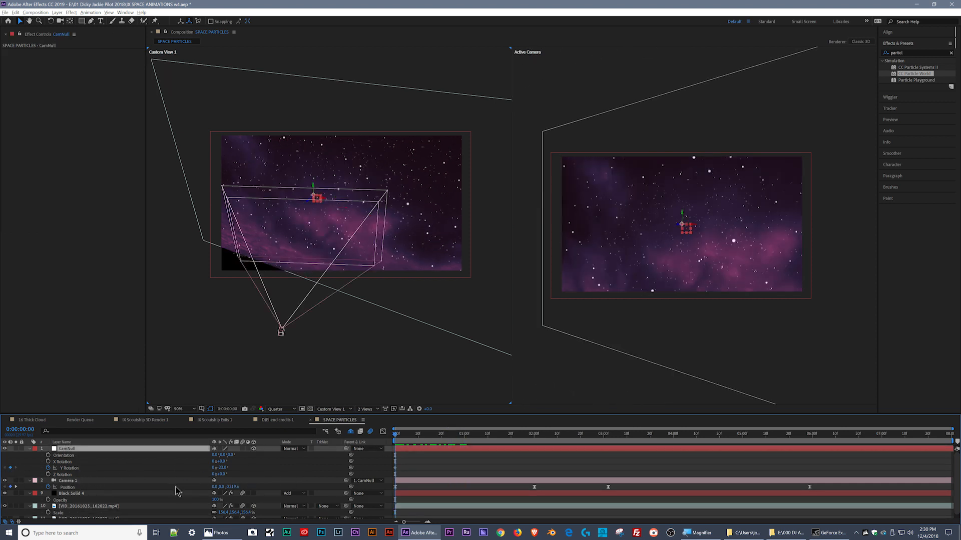
pyautogui.moveTo(224, 467); pyautogui.dragTo(322, 481)
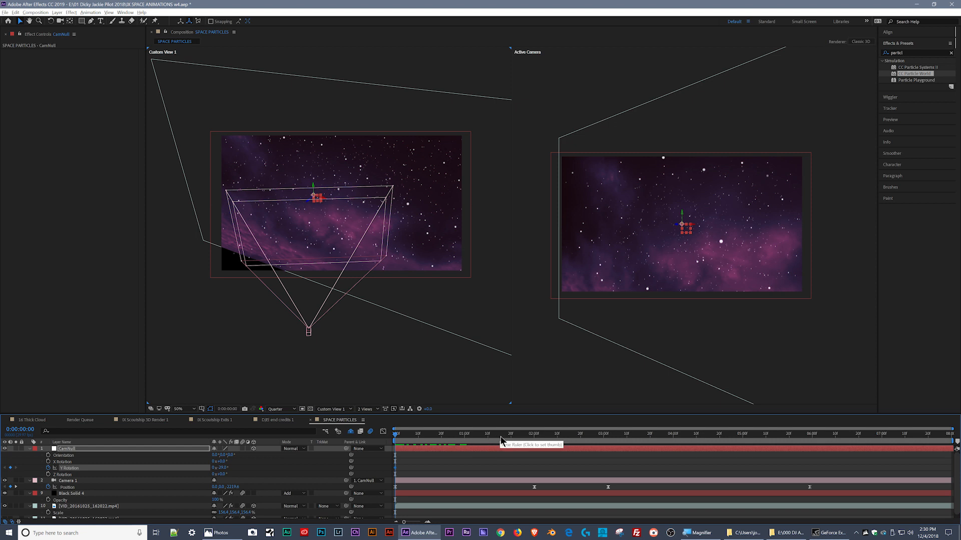
# - Align the camera's last position keyframe with 0:00:06:00 and keyframe CamNull's Y Rotation at +15° there
pyautogui.moveTo(503, 442); pyautogui.dragTo(814, 456)
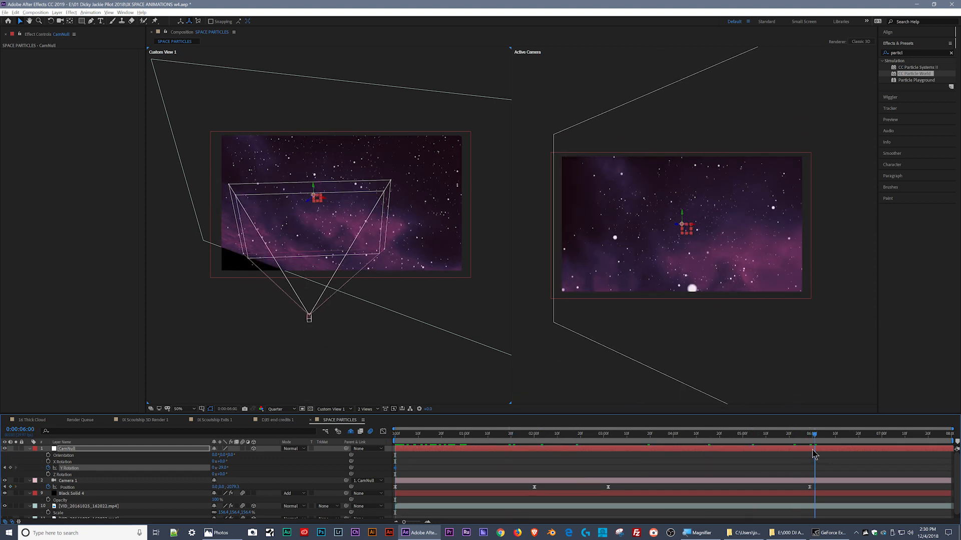
pyautogui.click(811, 487)
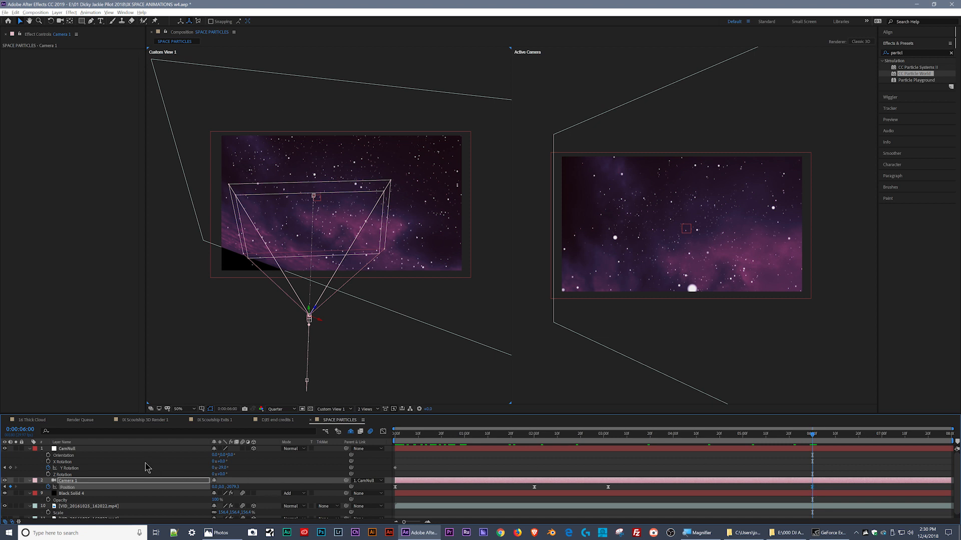
pyautogui.moveTo(222, 468); pyautogui.dragTo(238, 468)
pyautogui.click(457, 450)
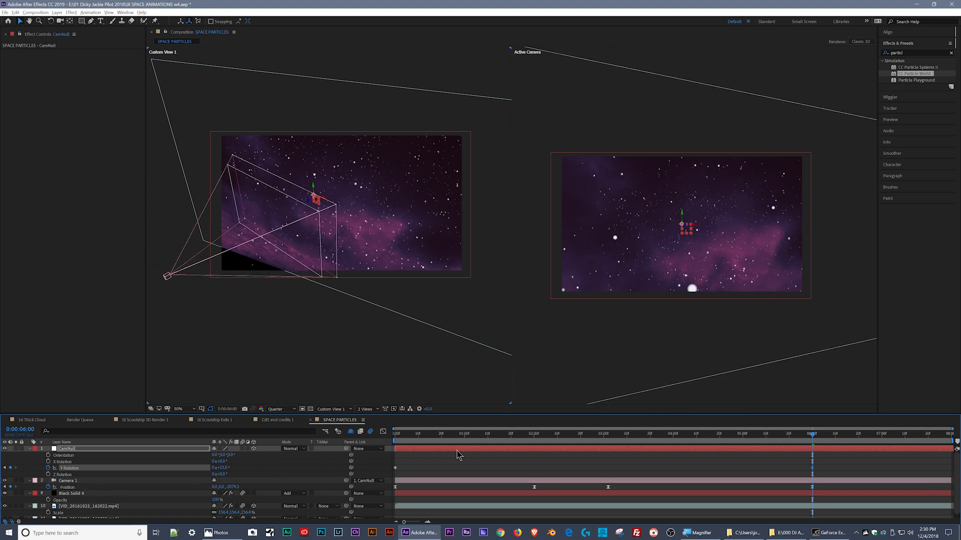
# - Pull Camera 1's Position keyframe at 0:00:02:00 back to a Z value of about -785
pyautogui.moveTo(427, 439); pyautogui.dragTo(525, 435)
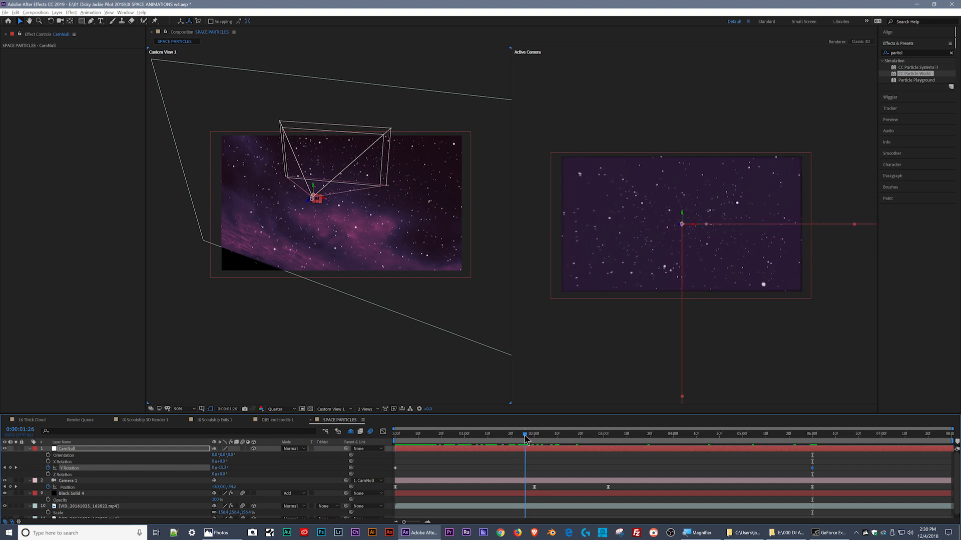
pyautogui.click(534, 487)
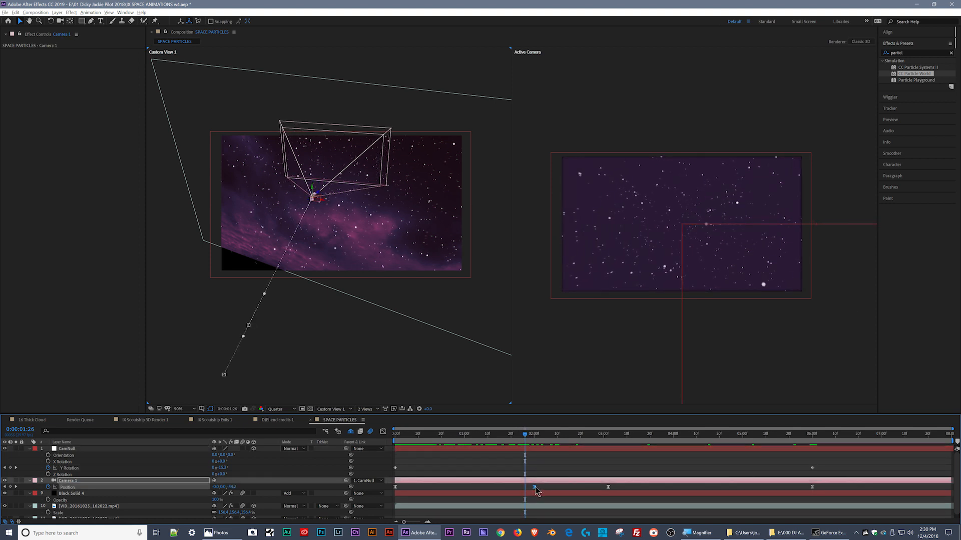
pyautogui.click(535, 441)
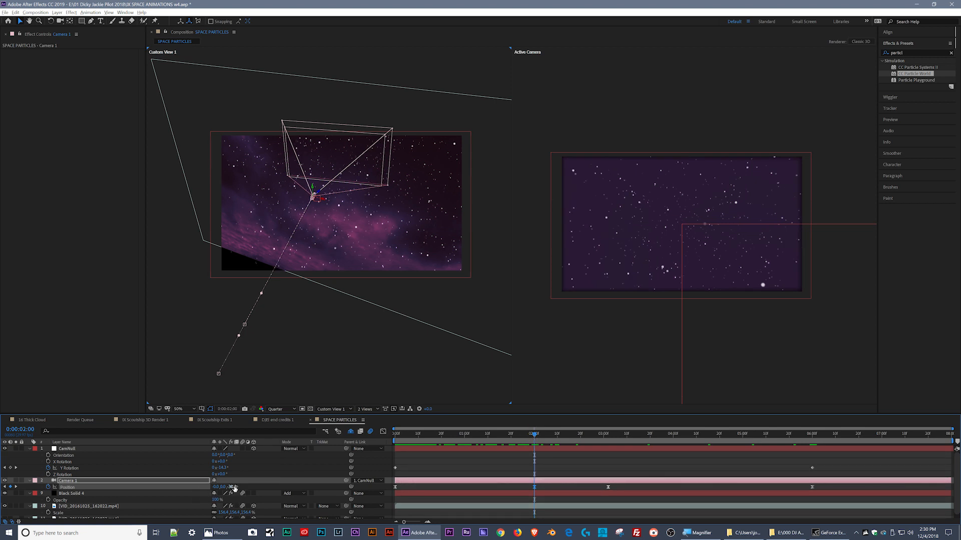
pyautogui.moveTo(250, 485); pyautogui.dragTo(30, 485)
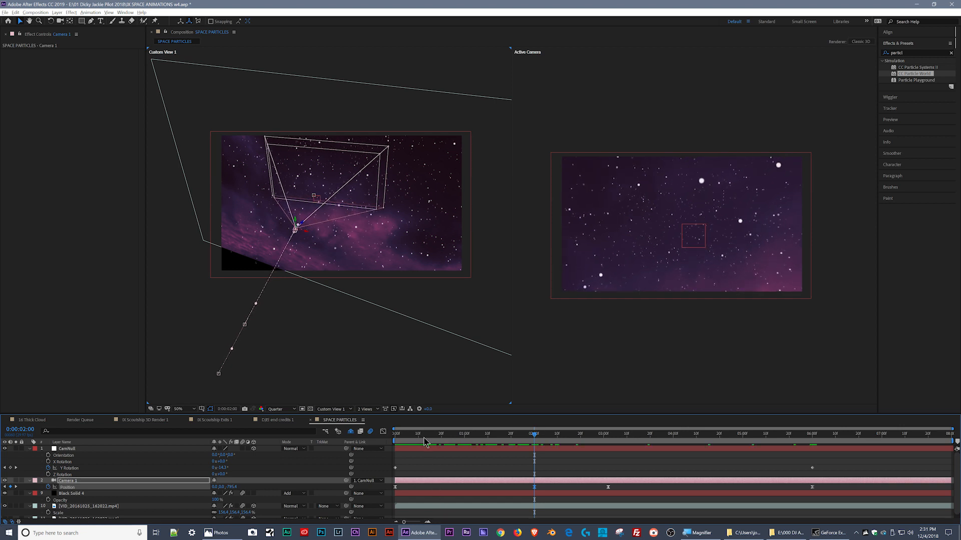
# - Switch to a single active camera view and preview the revised camera move across the composition
pyautogui.press('space')
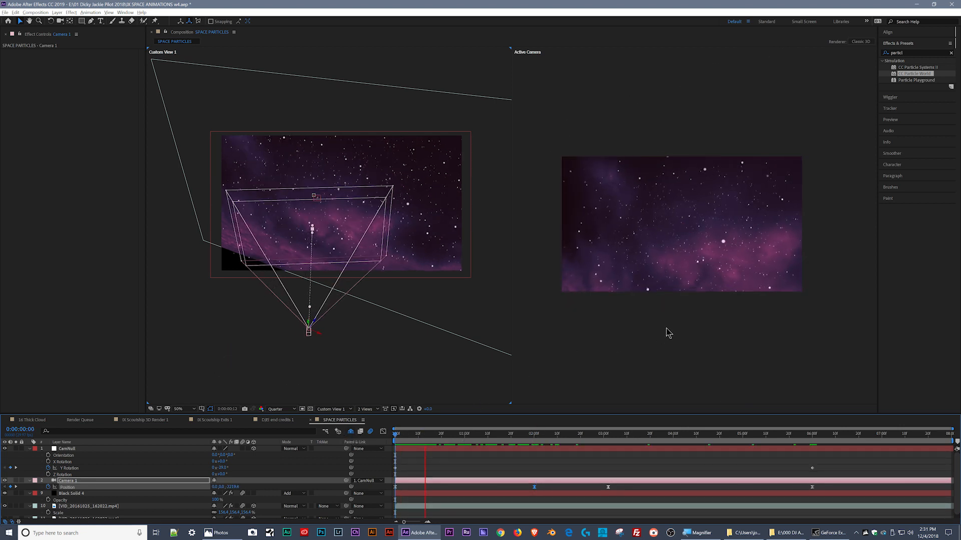
pyautogui.click(366, 409)
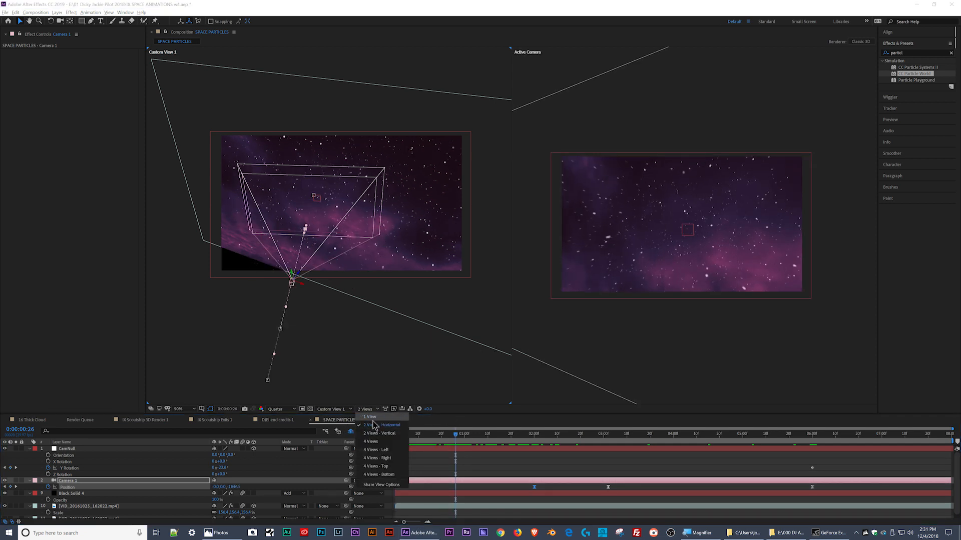
pyautogui.click(371, 417)
pyautogui.press('space')
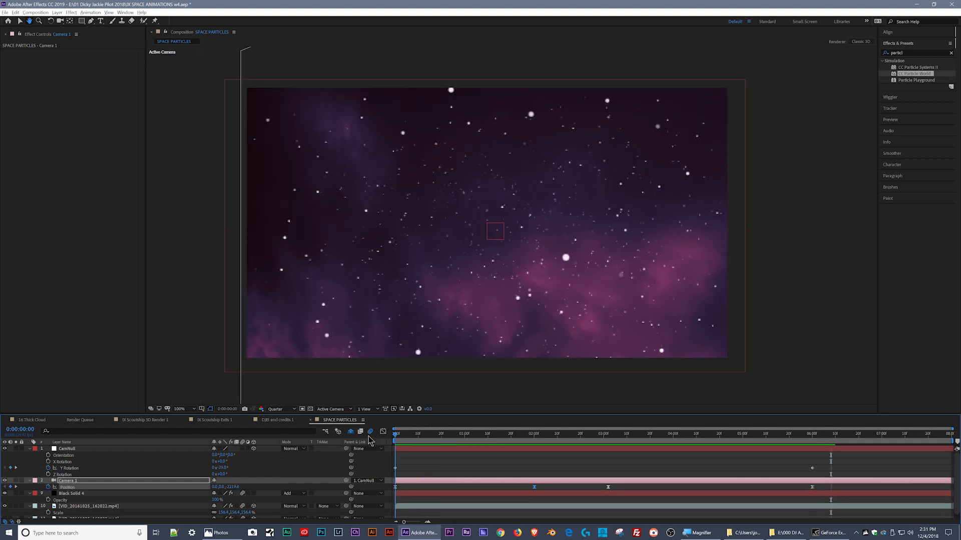
pyautogui.press('space')
pyautogui.press('space')
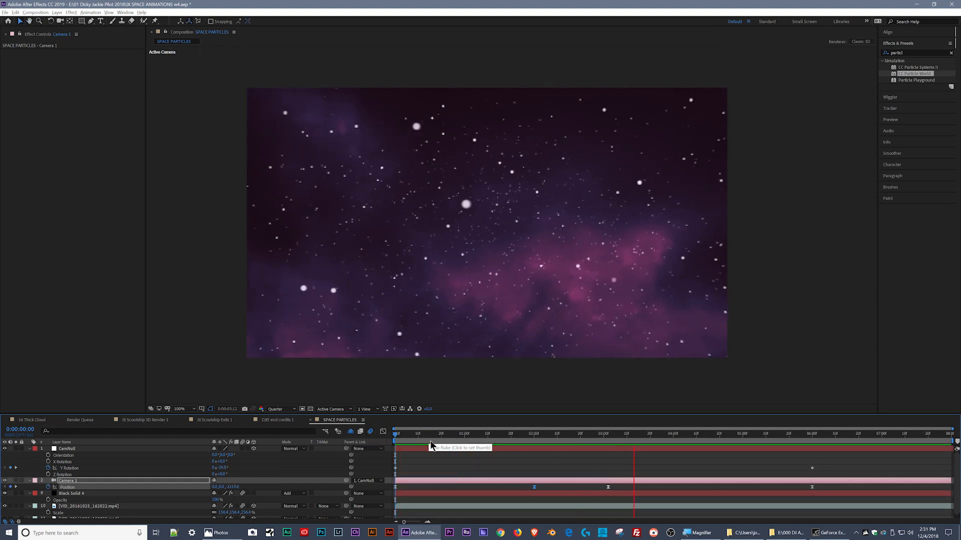
pyautogui.press('space')
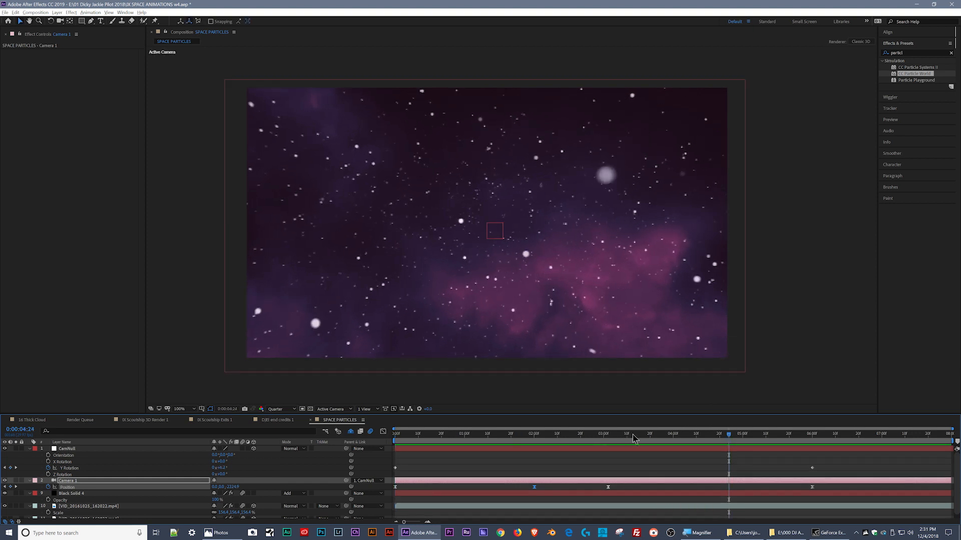
pyautogui.moveTo(633, 435); pyautogui.dragTo(334, 453)
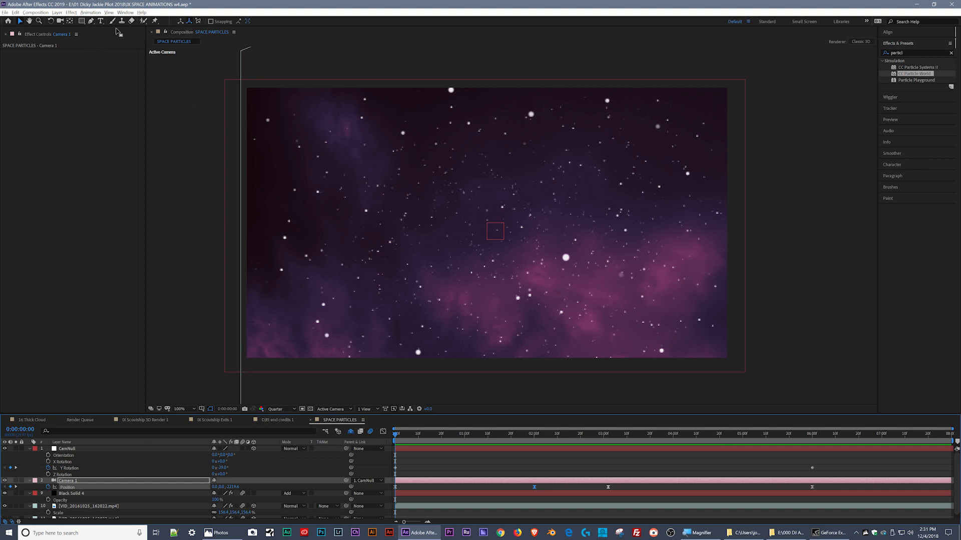
# - Create a paragraph text box across the middle of the starfield and enter the person's full name
pyautogui.click(99, 21)
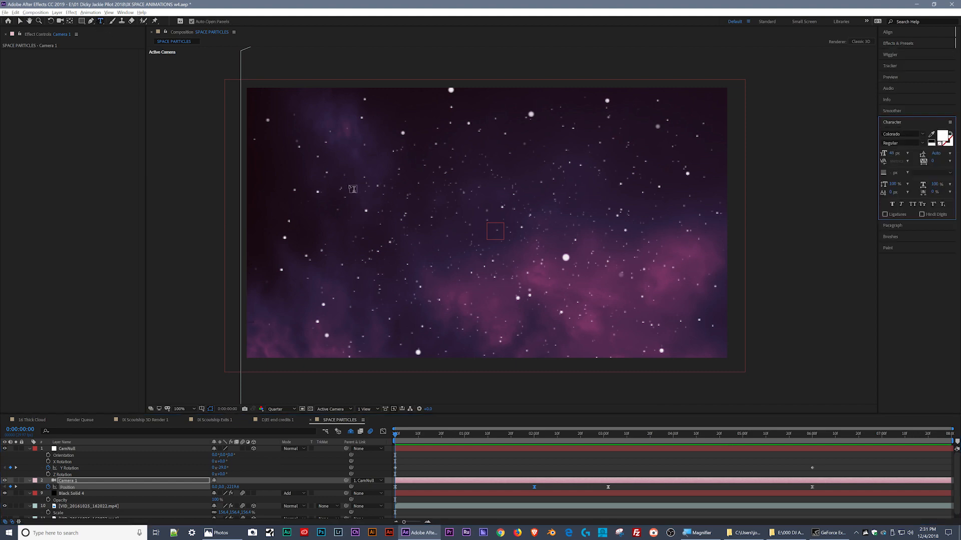
pyautogui.moveTo(339, 146); pyautogui.dragTo(679, 298)
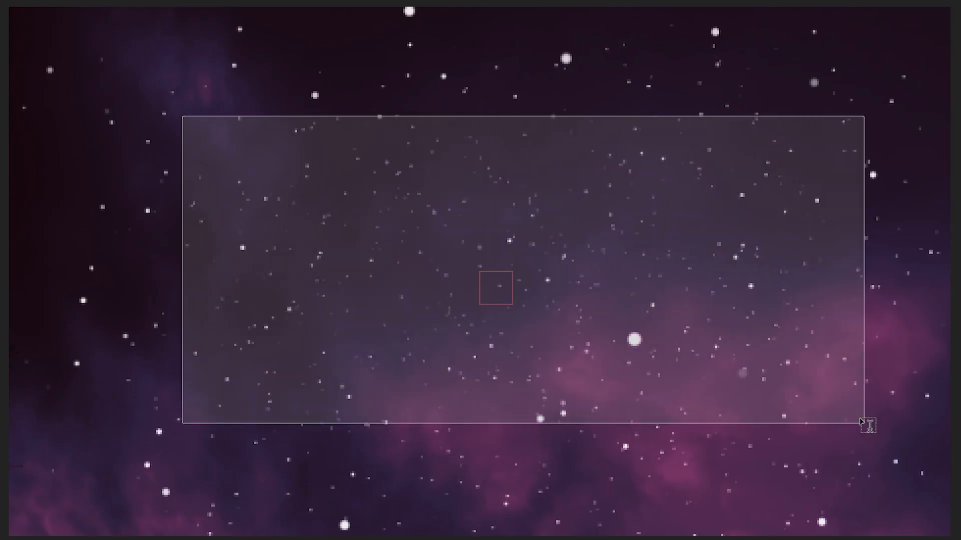
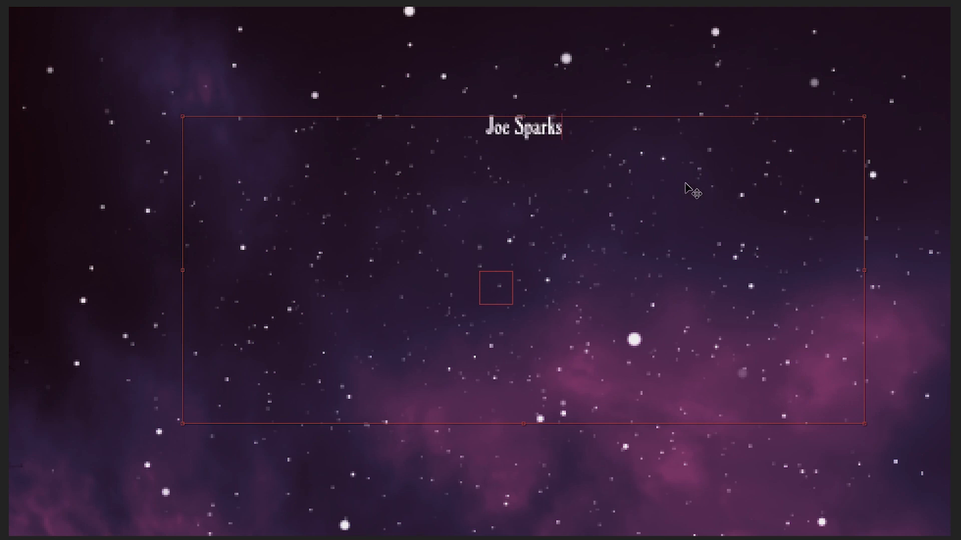
# - Enlarge the whole name text to a font size of 351 px
pyautogui.tripleClick(521, 122)
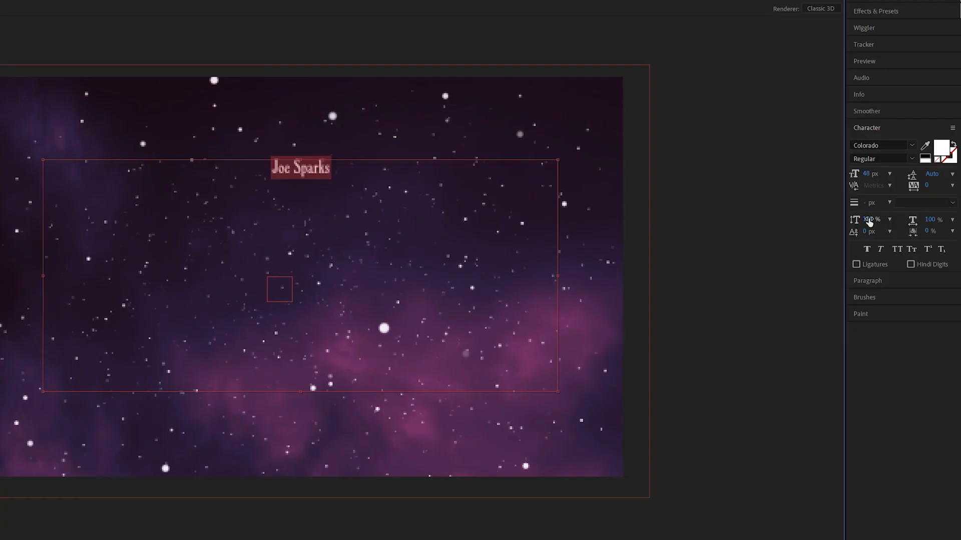
pyautogui.moveTo(865, 174); pyautogui.dragTo(950, 171)
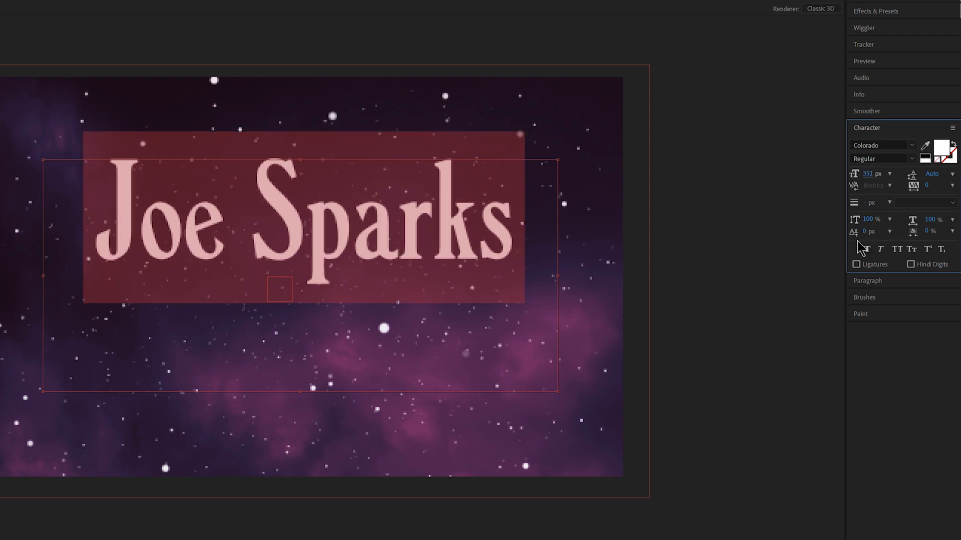
pyautogui.press('Escape')
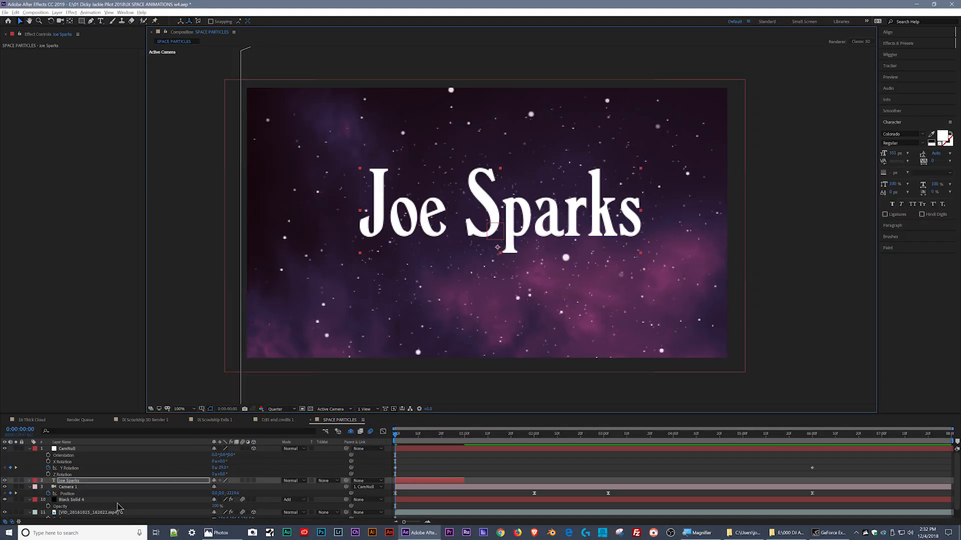
# - Move the name text layer below Camera 1 and centre it horizontally and vertically in the composition
pyautogui.moveTo(95, 483); pyautogui.dragTo(93, 496)
pyautogui.click(926, 33)
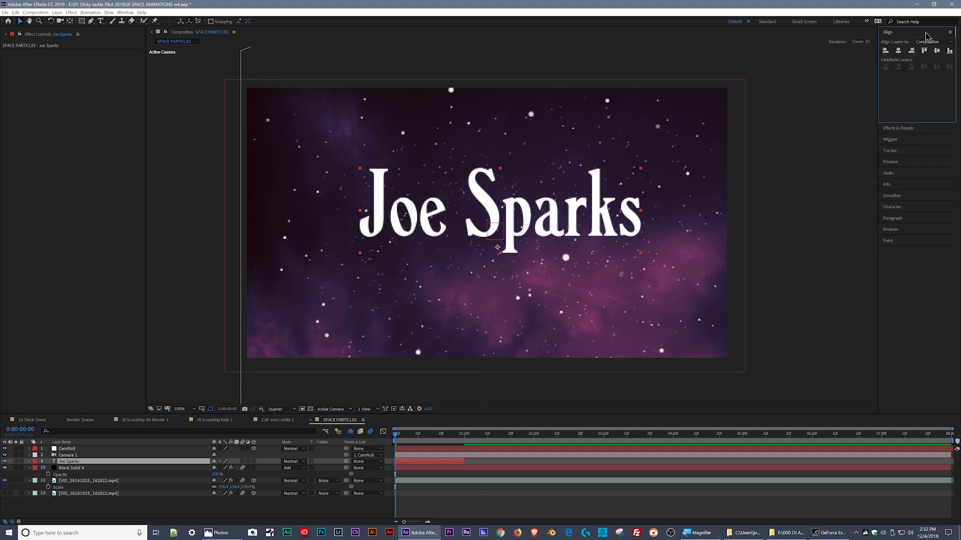
pyautogui.click(898, 52)
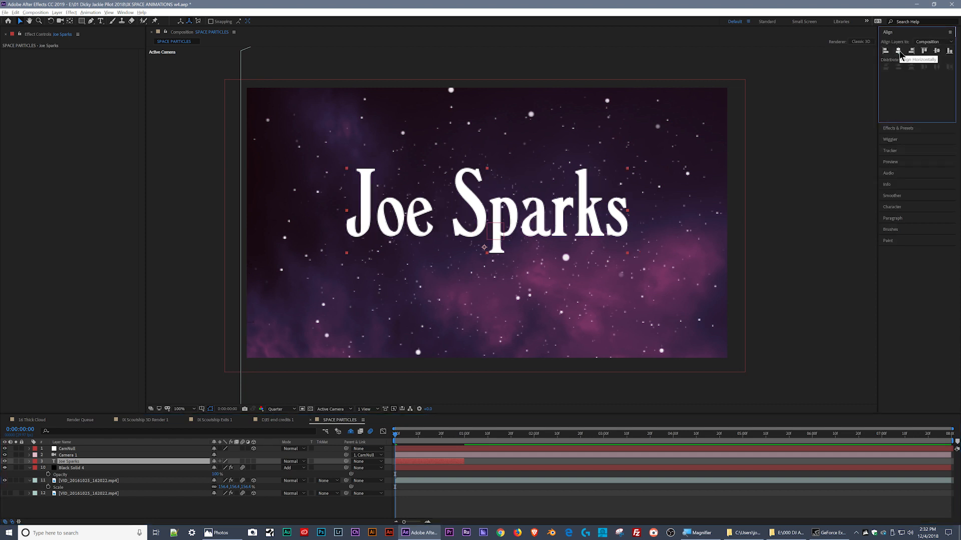
pyautogui.click(935, 51)
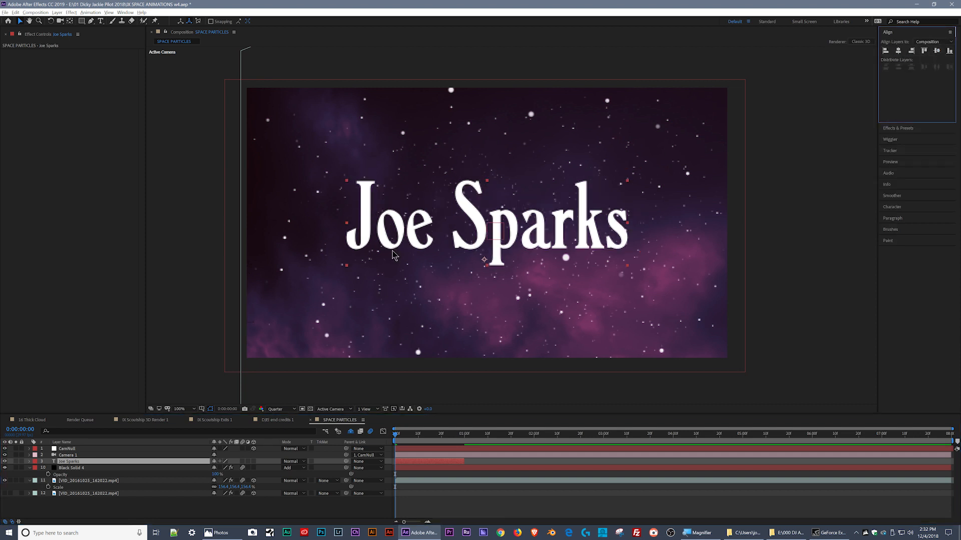
pyautogui.scroll(-2, 393, 255)
pyautogui.scroll(2, 467, 233)
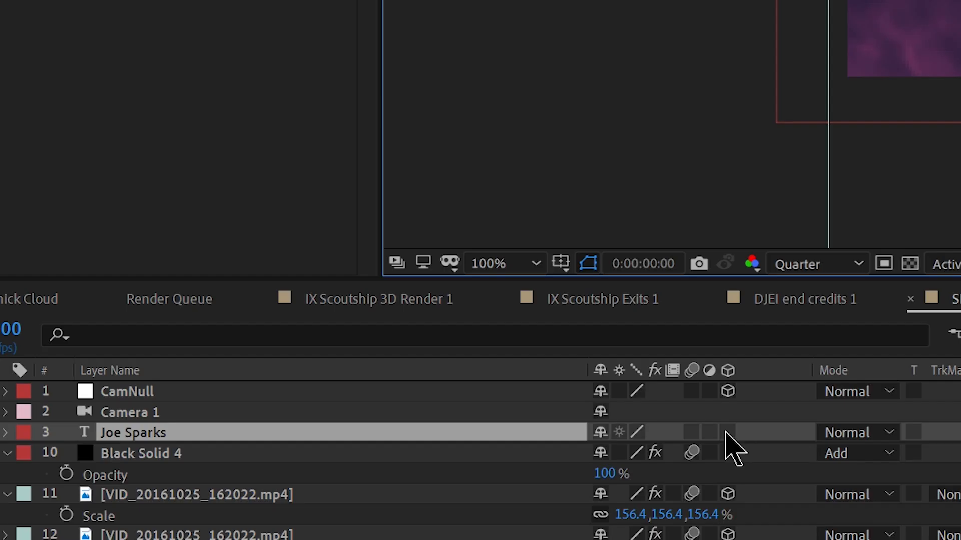
# - Make the name text a 3D layer, extend it to the composition's end, and check it along the camera move
pyautogui.click(253, 462)
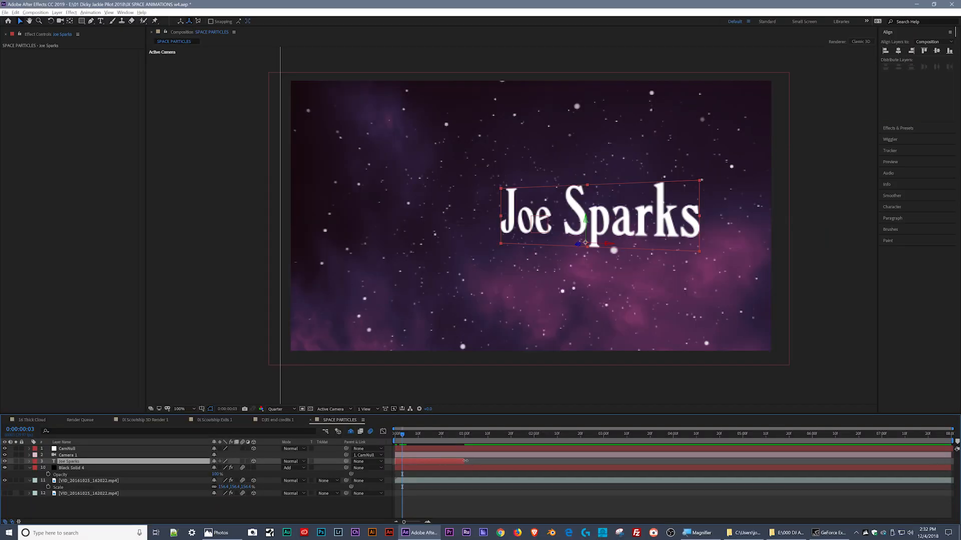
pyautogui.moveTo(465, 461); pyautogui.dragTo(955, 466)
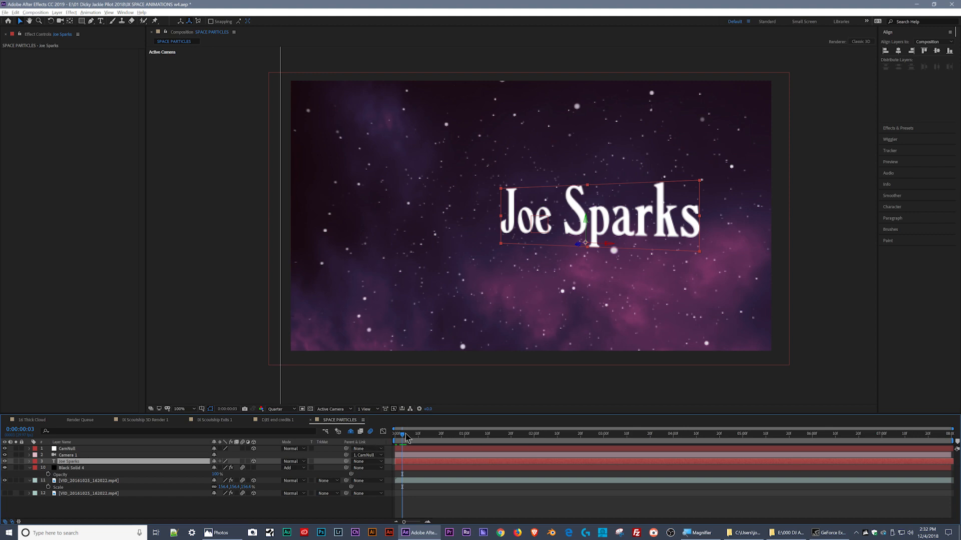
pyautogui.moveTo(403, 434); pyautogui.dragTo(432, 431)
pyautogui.press('space')
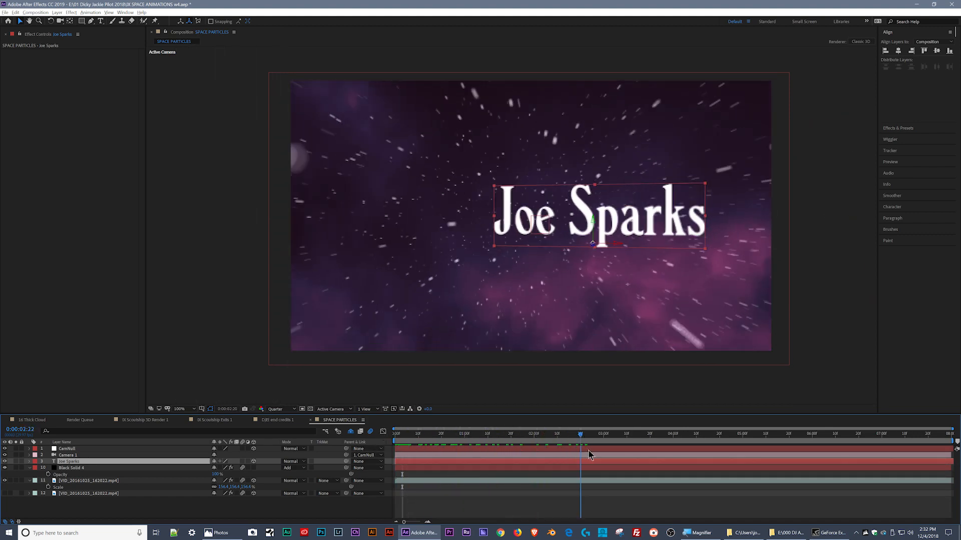
pyautogui.moveTo(747, 465); pyautogui.dragTo(366, 453)
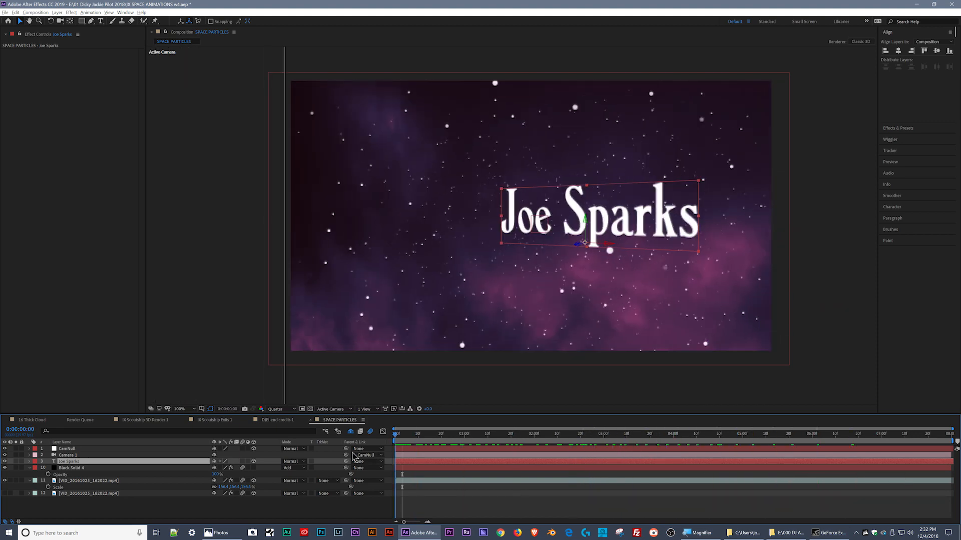
# - Show two horizontal views, with the Top view at 12.5% zoom beside the active camera
pyautogui.click(78, 469)
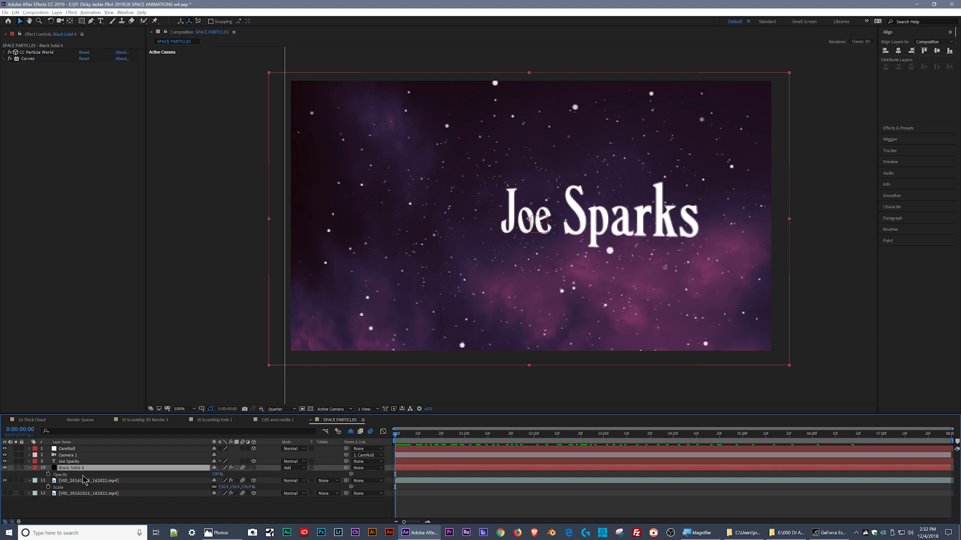
pyautogui.click(82, 456)
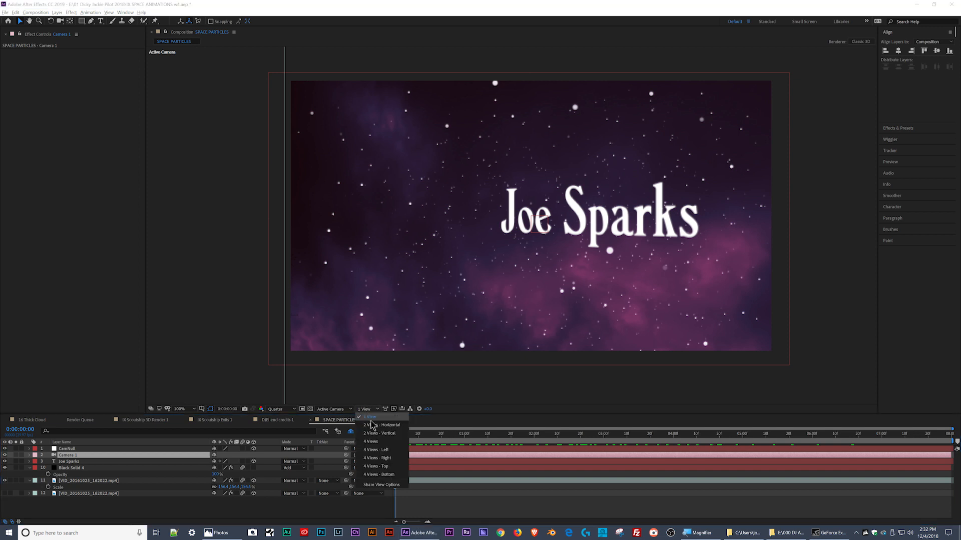
pyautogui.click(349, 345)
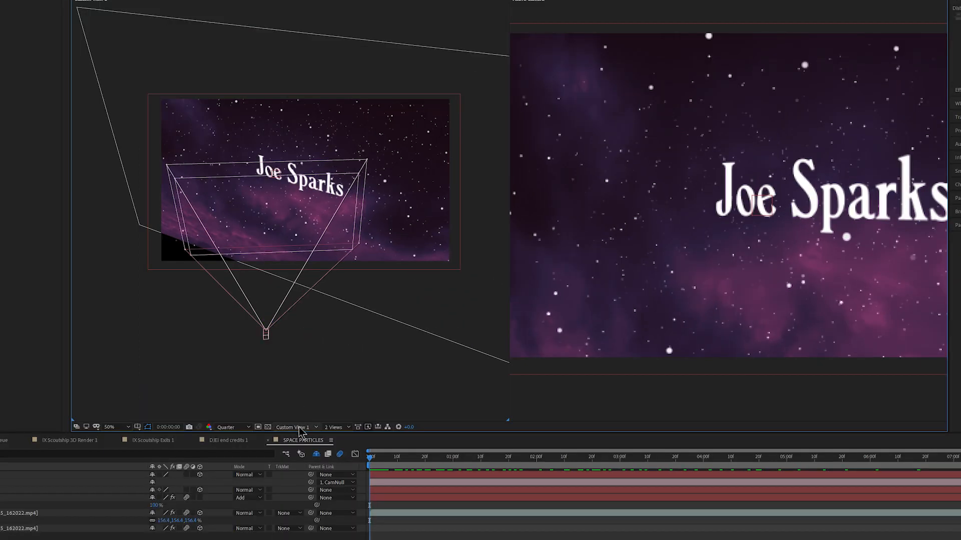
pyautogui.click(299, 428)
pyautogui.click(303, 485)
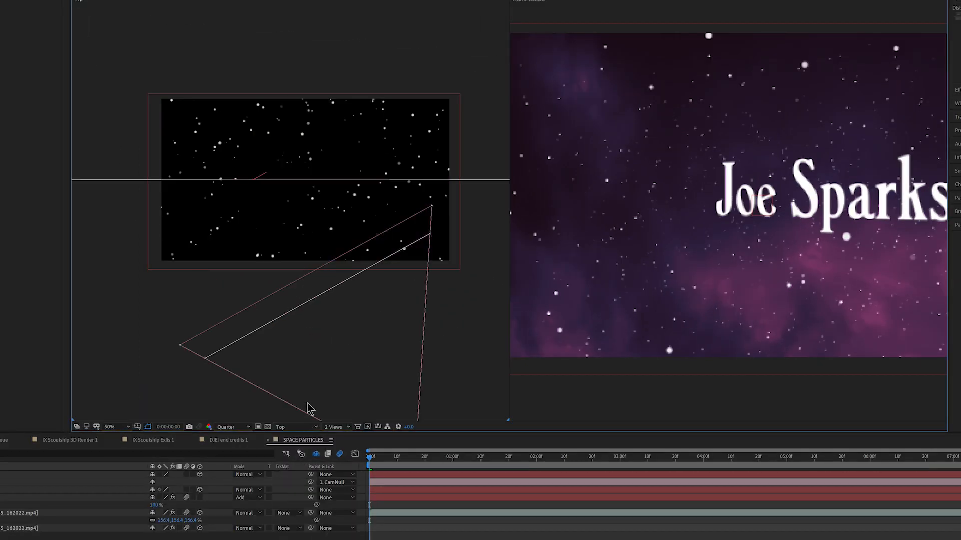
pyautogui.scroll(-3, 296, 302)
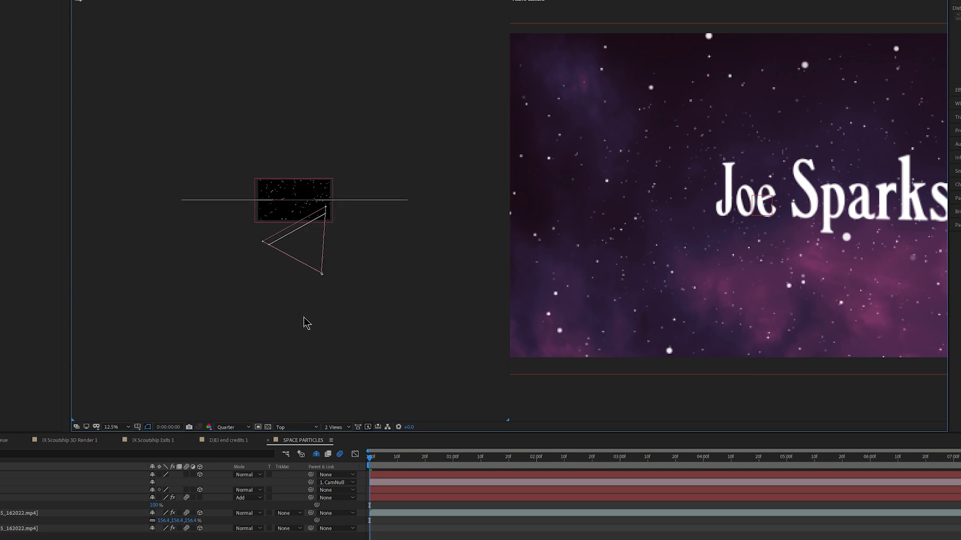
# - Set CamNull's X Position to about 931 on the first frame and about 1191 at 0:00:07:29
pyautogui.click(5, 476)
pyautogui.press('p')
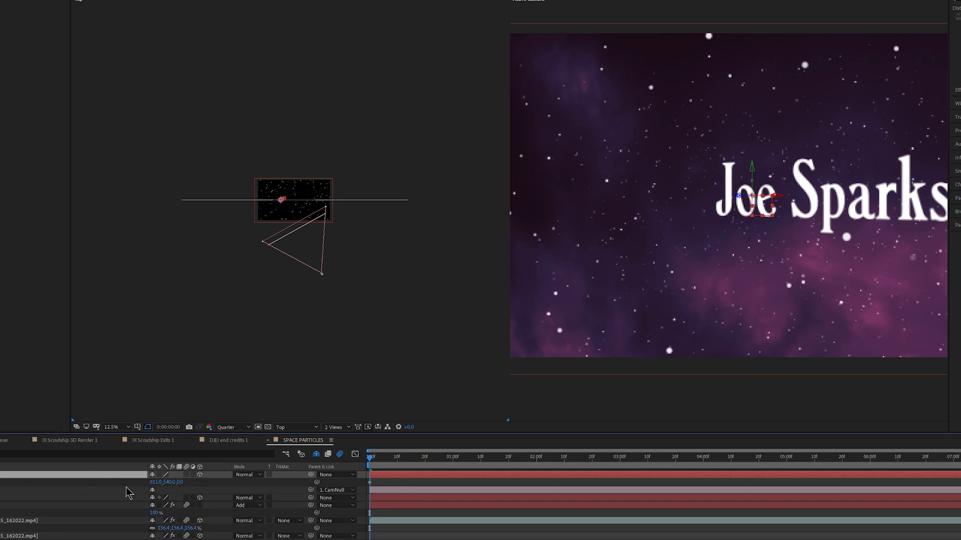
pyautogui.click(154, 484)
pyautogui.write('0')
pyautogui.press('Return')
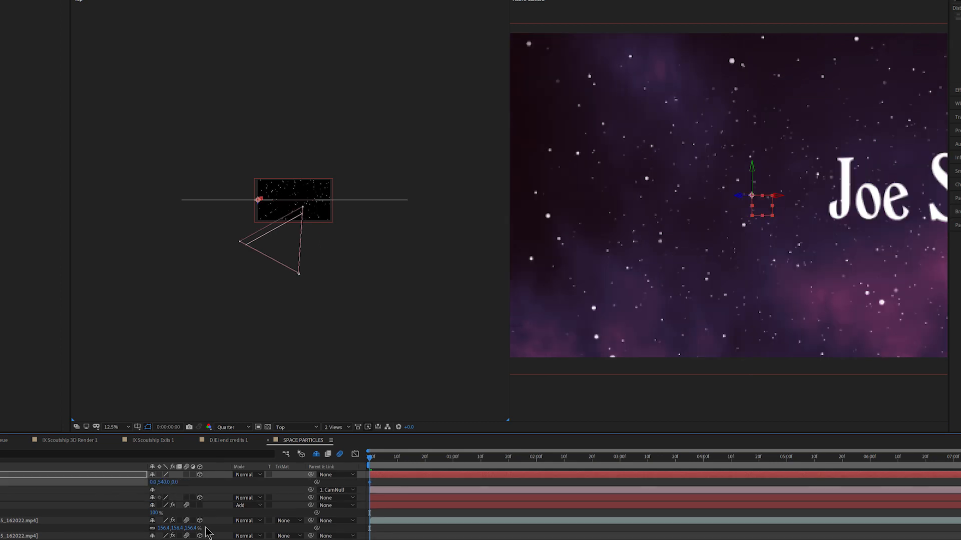
pyautogui.moveTo(154, 482); pyautogui.dragTo(580, 486)
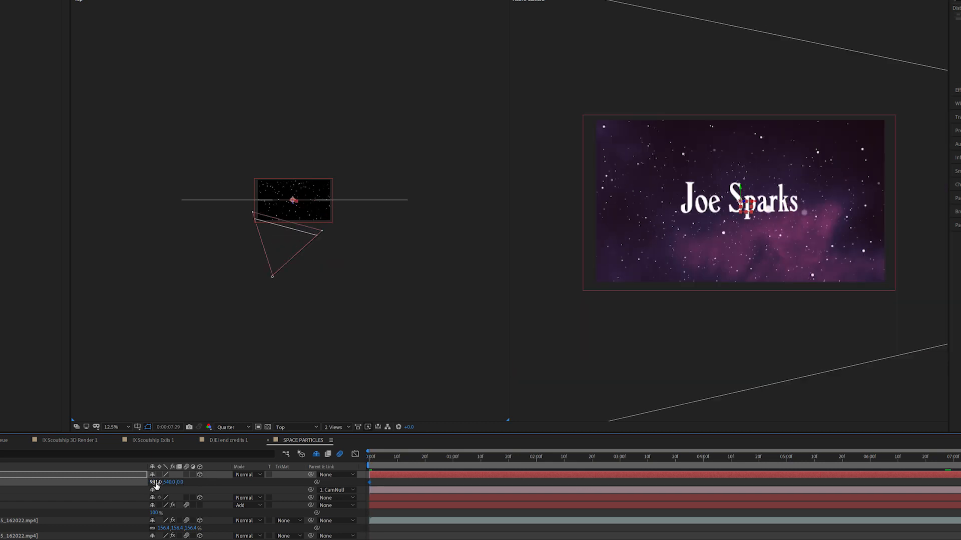
pyautogui.moveTo(207, 480); pyautogui.dragTo(283, 481)
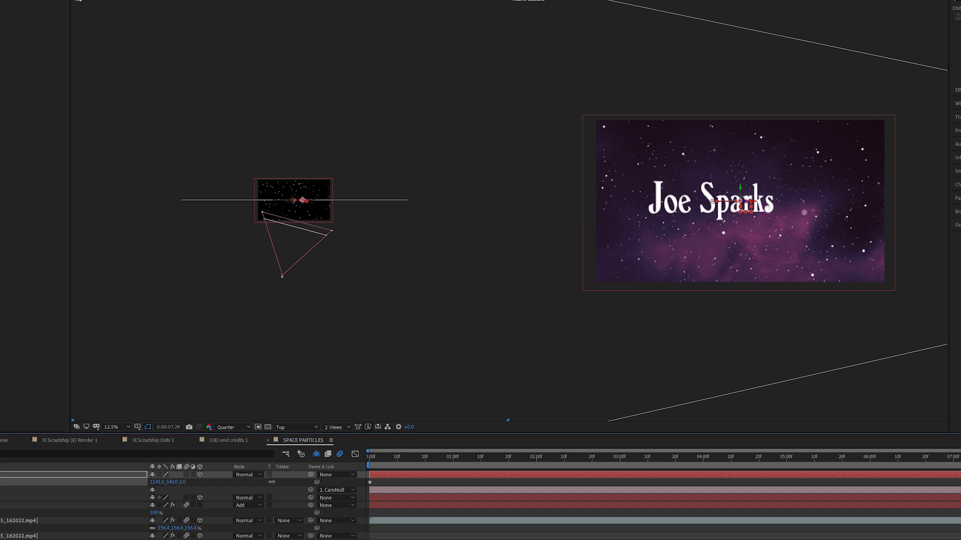
pyautogui.moveTo(471, 457); pyautogui.dragTo(341, 446)
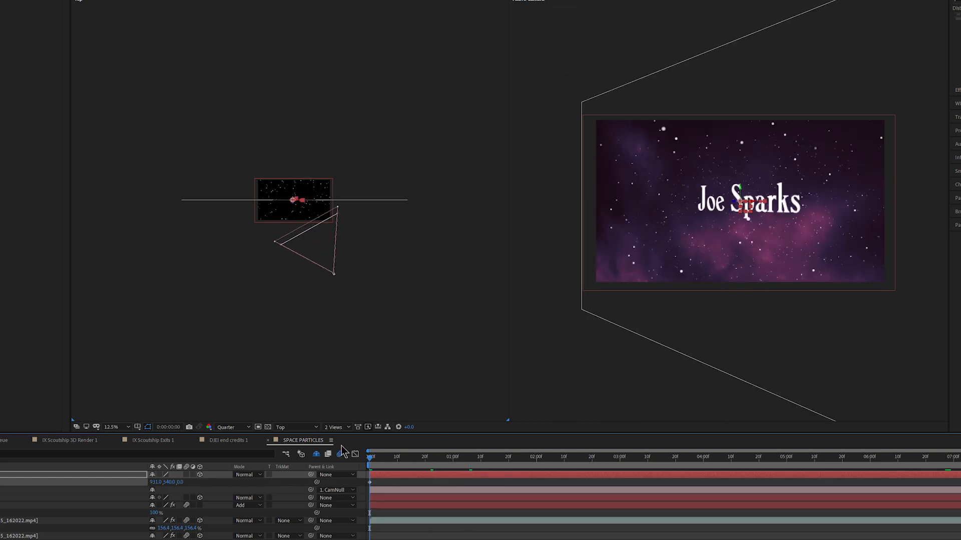
# - Preview the camera's sideways drift in the two-view layout and inspect the frame at 0:00:03:12
pyautogui.press('space')
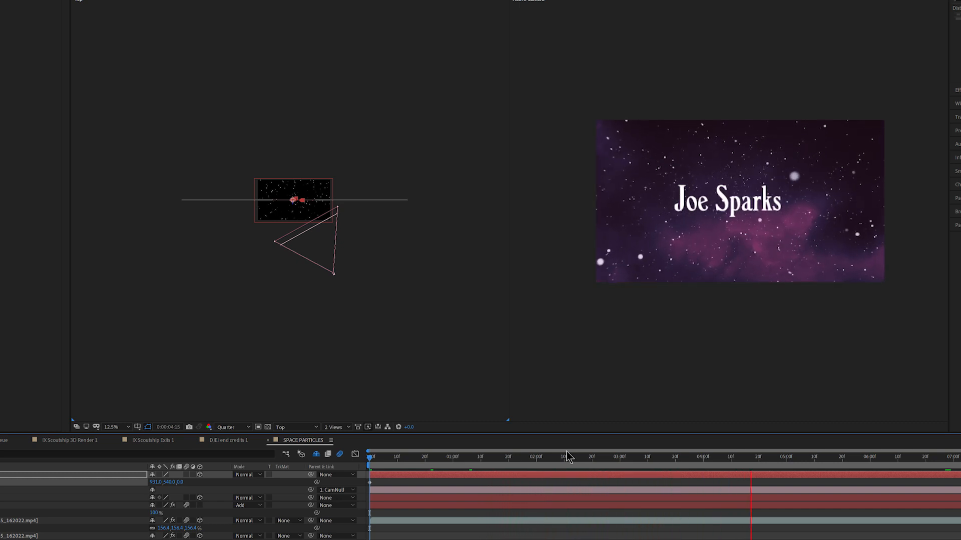
pyautogui.press('space')
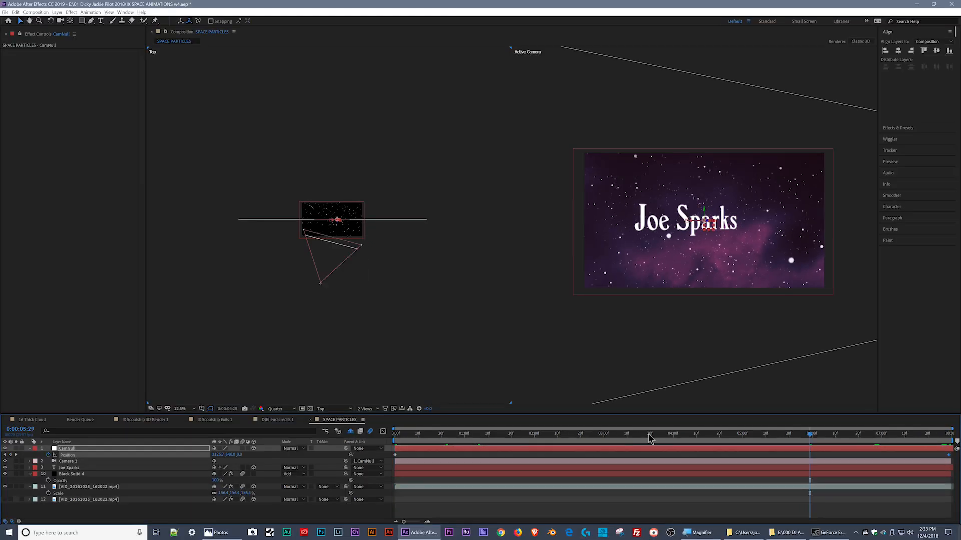
pyautogui.moveTo(673, 460); pyautogui.dragTo(632, 441)
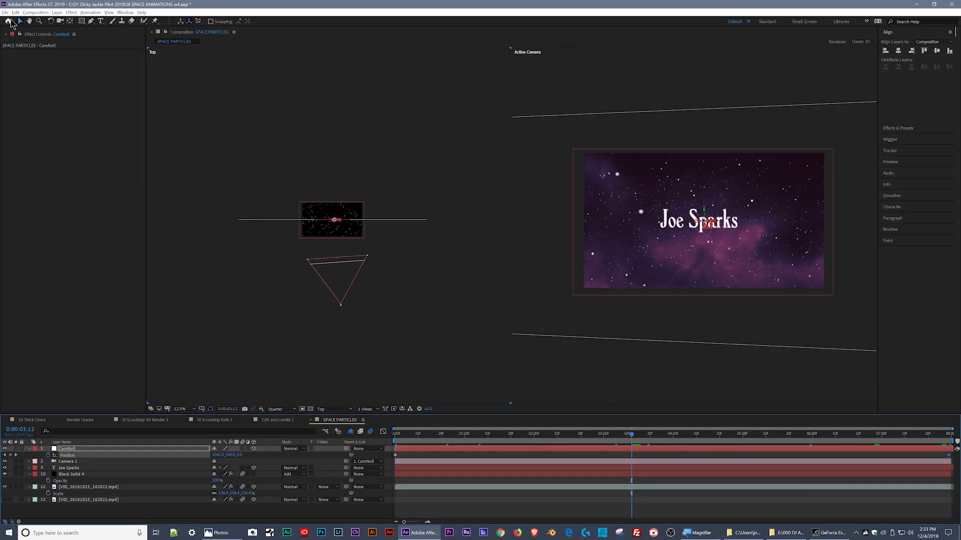
# - Review the Media & Disk Cache preferences, including the disk cache size and cache folders
pyautogui.click(5, 13)
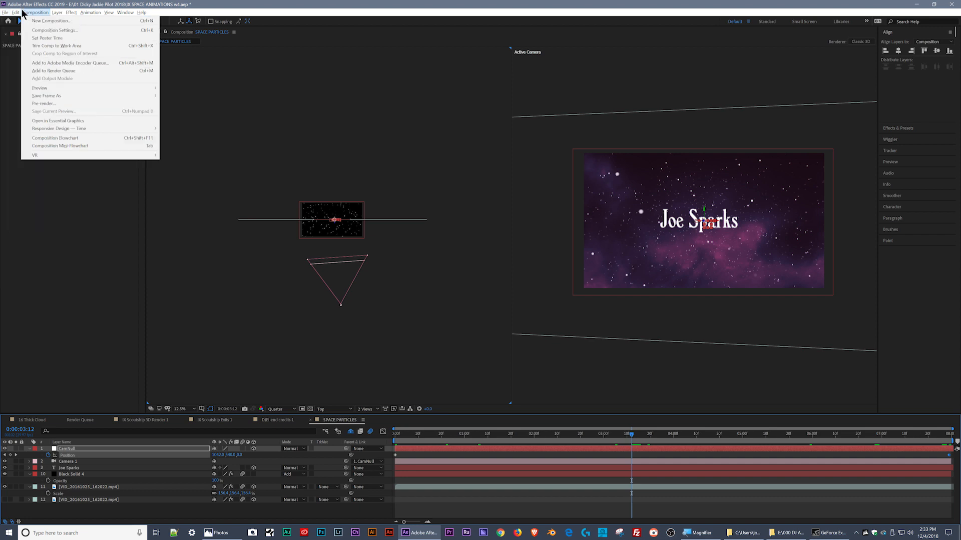
pyautogui.moveTo(15, 13)
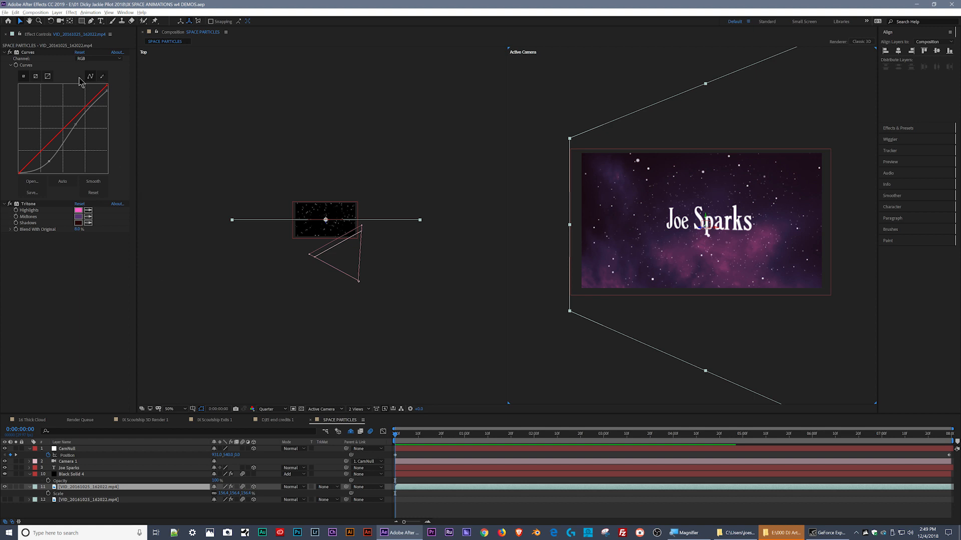
pyautogui.click(16, 13)
pyautogui.moveTo(45, 204)
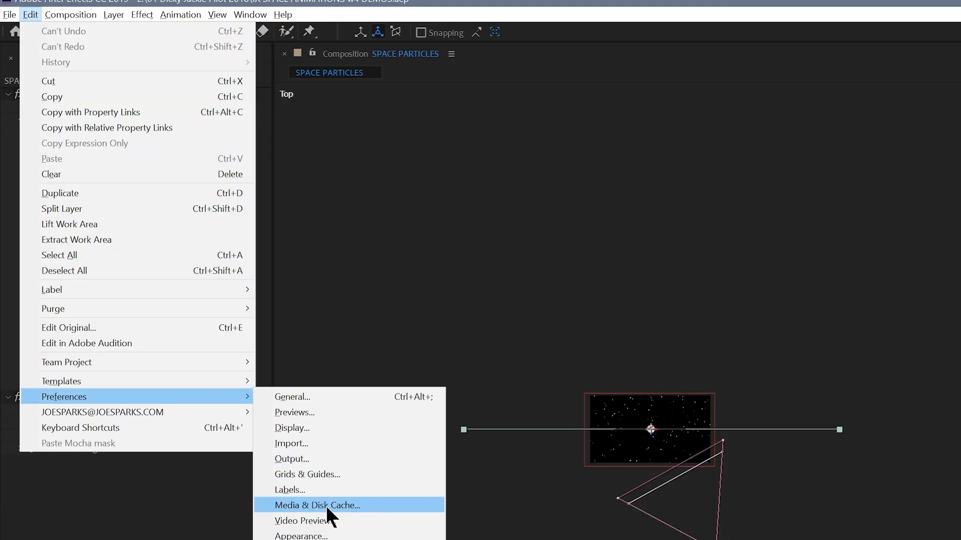
pyautogui.click(326, 505)
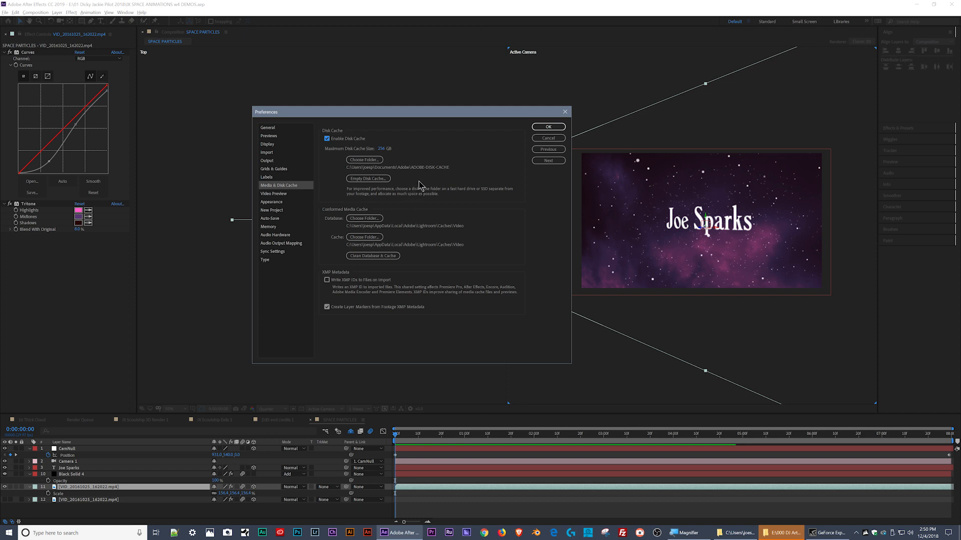
pyautogui.click(547, 127)
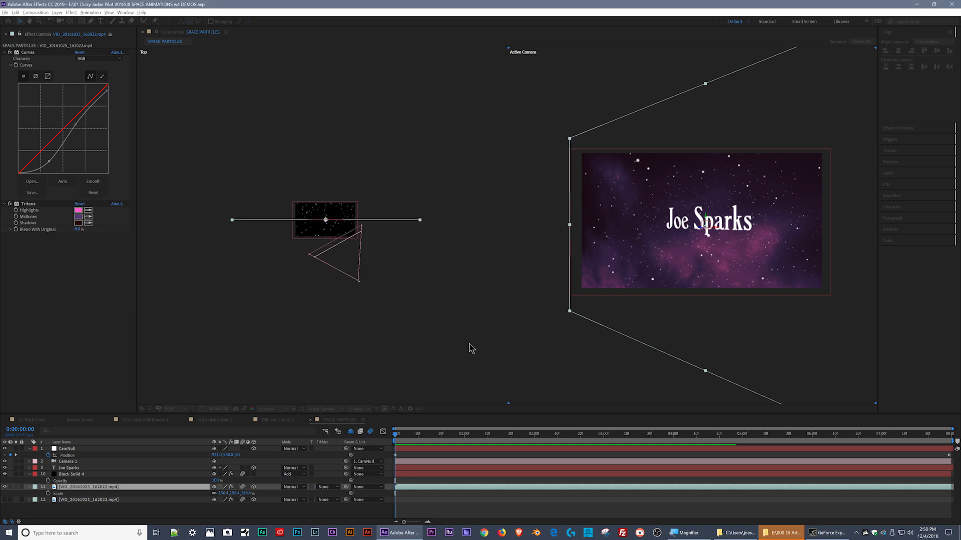
# - Switch from two views to a single Active Camera view and preview the animation from the first frame
pyautogui.moveTo(432, 434); pyautogui.dragTo(418, 434)
pyautogui.press('space')
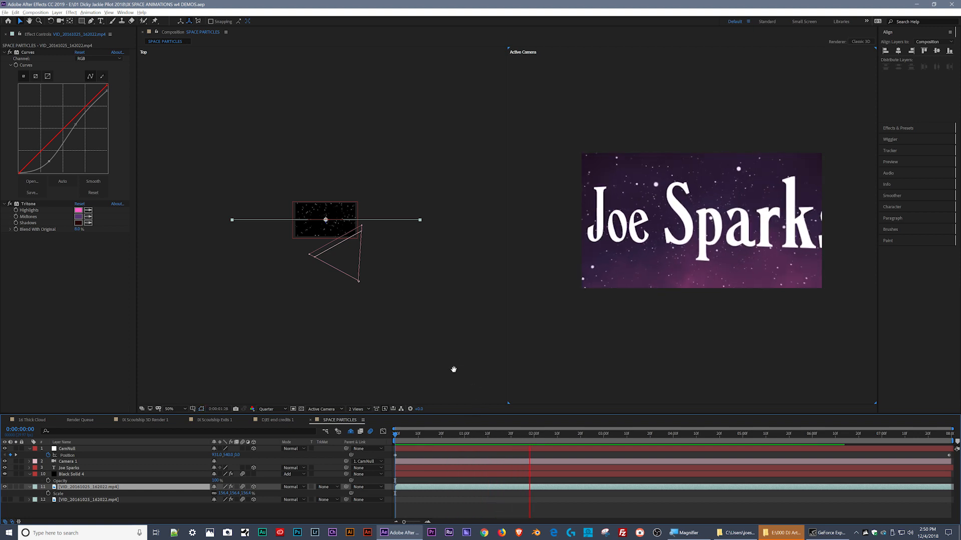
pyautogui.press('space')
pyautogui.click(357, 409)
pyautogui.click(362, 418)
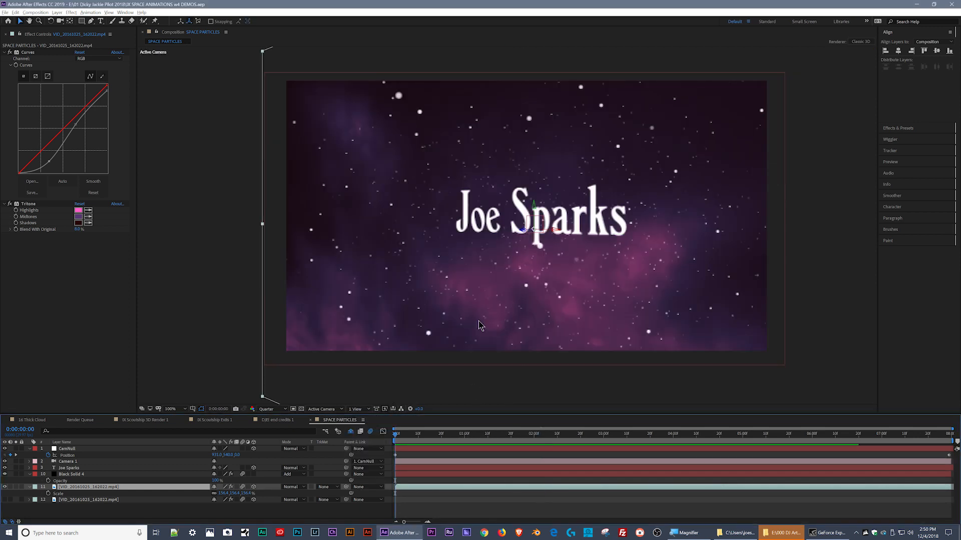
pyautogui.press('space')
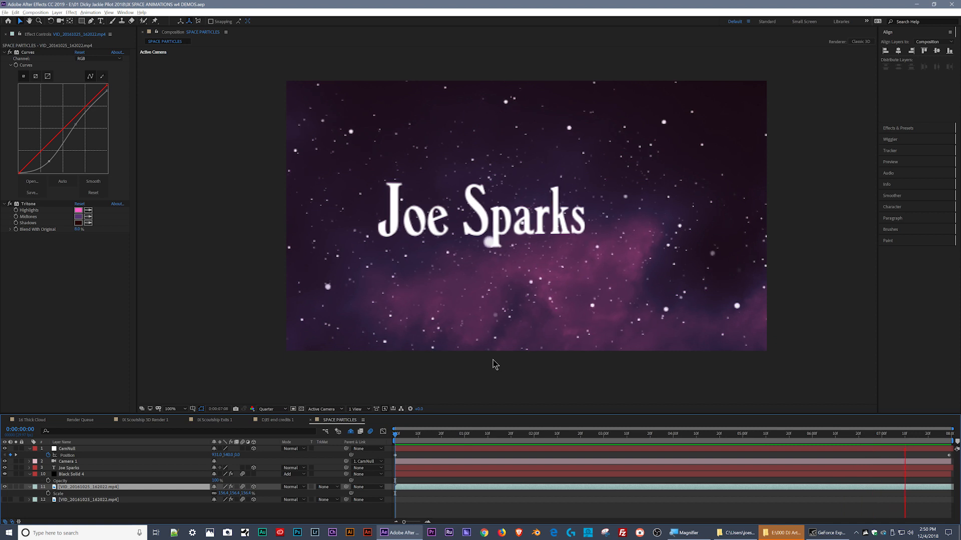
pyautogui.press('space')
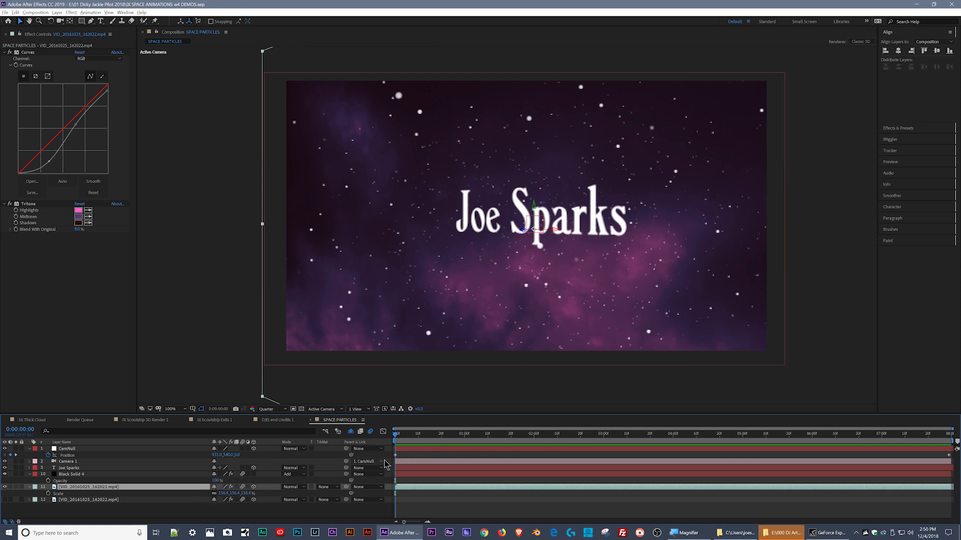
# - Ease CamNull's two Position keyframes and lengthen both influence handles in the speed graph for a gentler start and stop
pyautogui.click(403, 456)
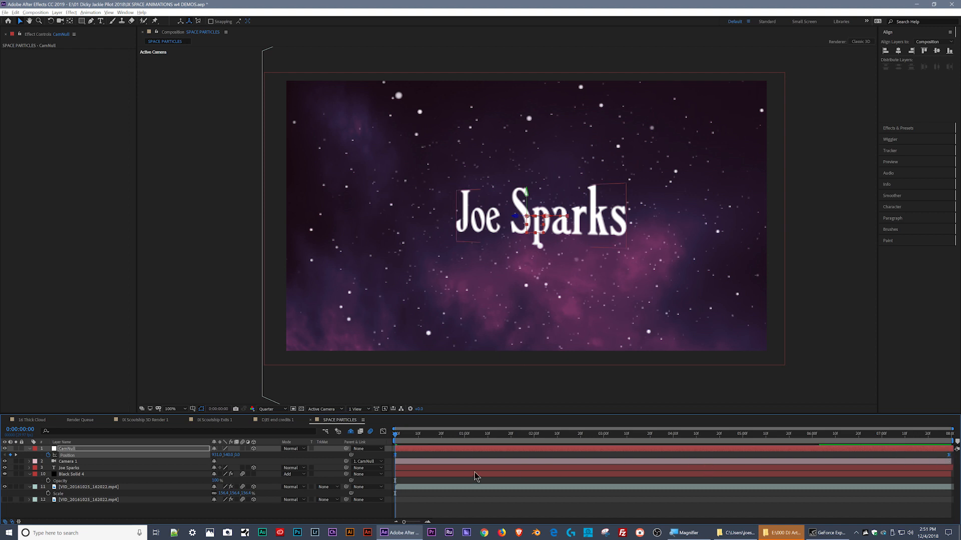
pyautogui.click(383, 431)
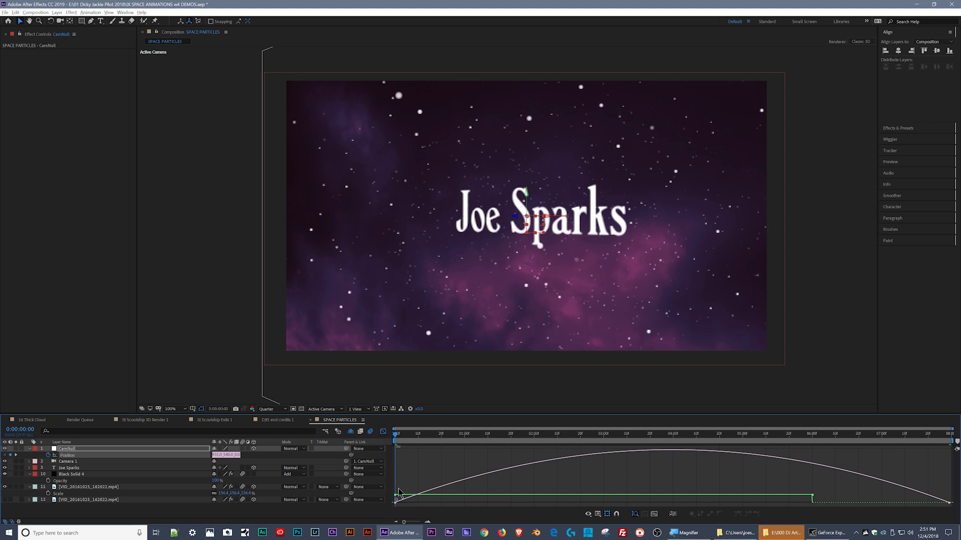
pyautogui.moveTo(395, 506); pyautogui.dragTo(391, 495)
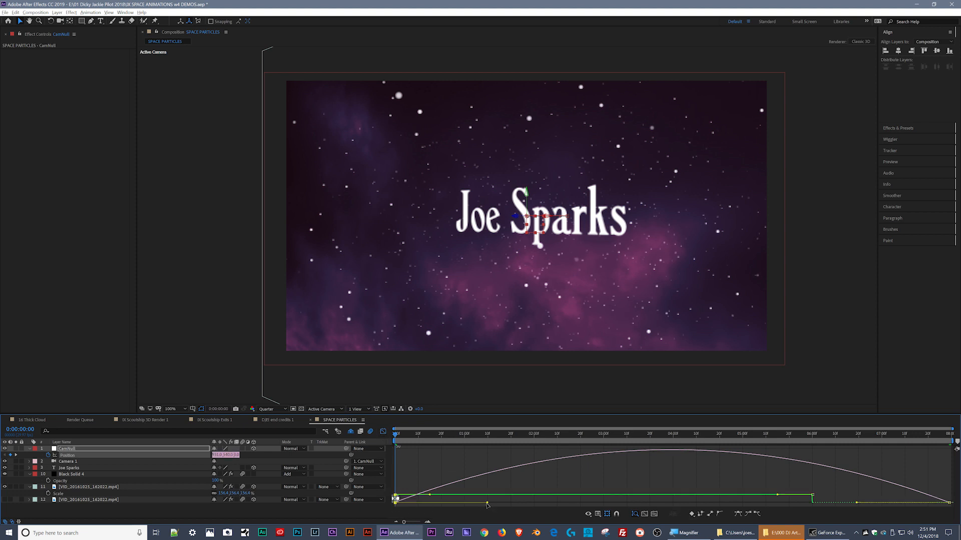
pyautogui.moveTo(491, 503); pyautogui.dragTo(555, 502)
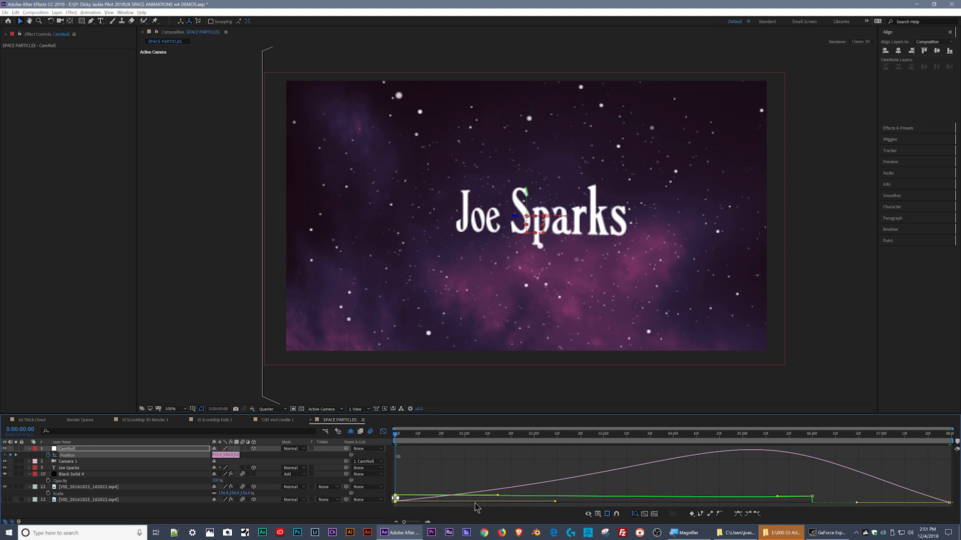
pyautogui.moveTo(854, 505); pyautogui.dragTo(789, 503)
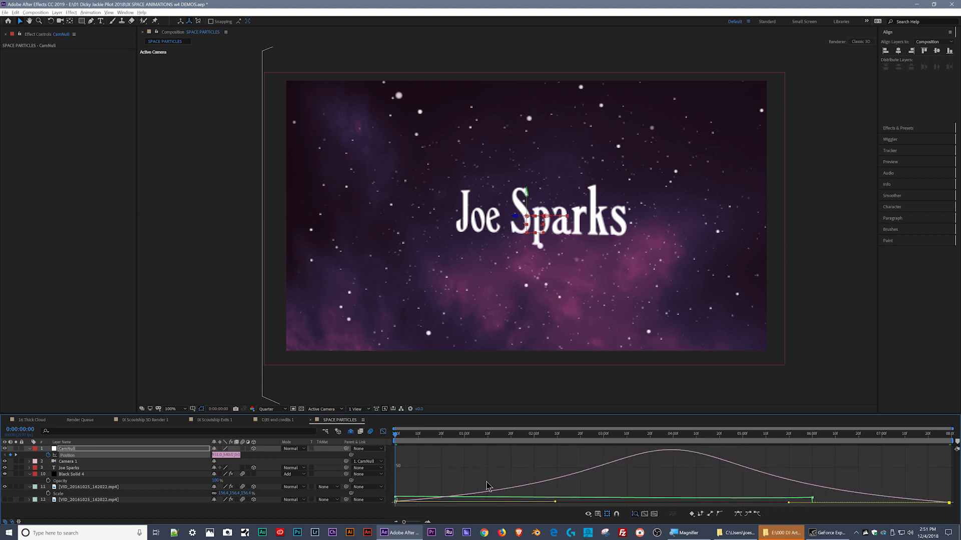
pyautogui.hotkey('shift', 'F3')
# - Reveal Camera 1's Position keyframes and preview the eased camera drift from the first frame
pyautogui.click(98, 461)
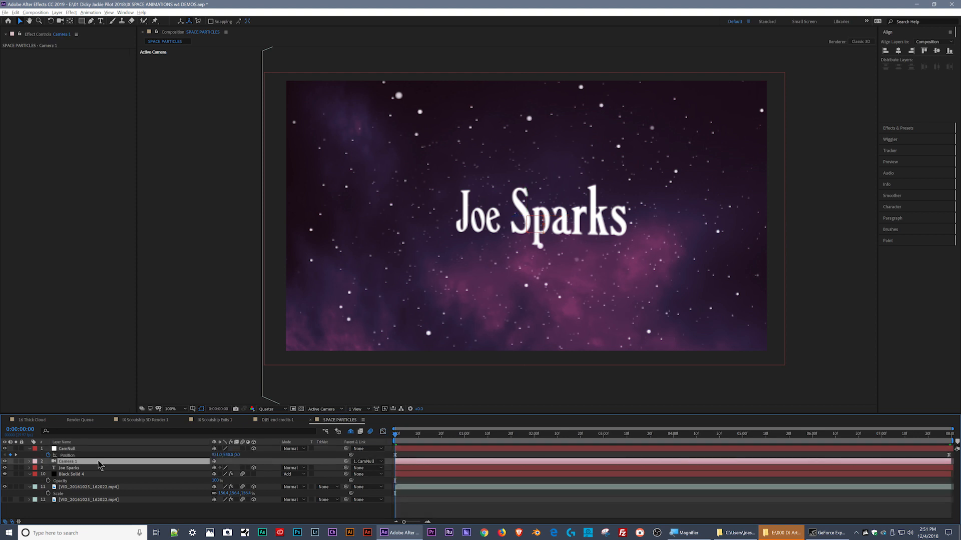
pyautogui.press('p')
pyautogui.click(114, 477)
pyautogui.moveTo(411, 436); pyautogui.dragTo(376, 438)
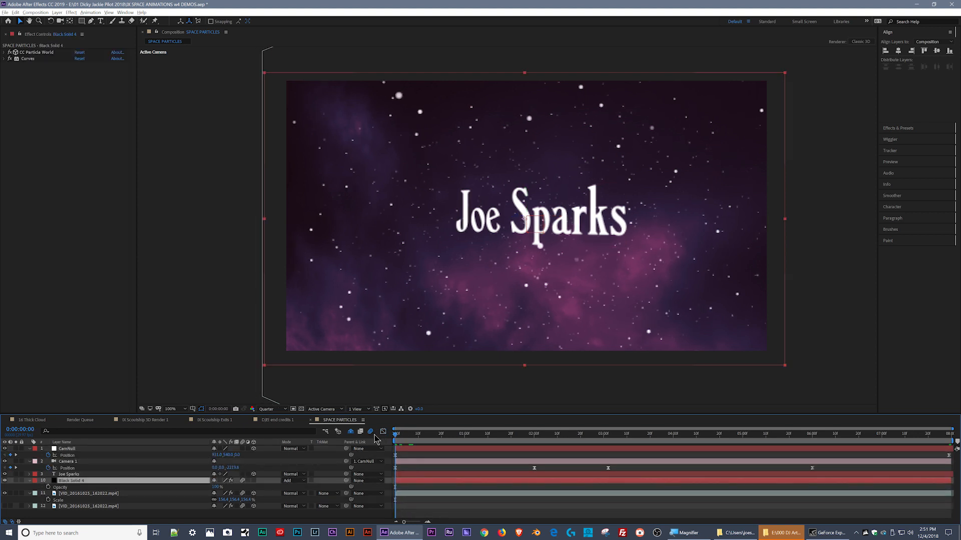
pyautogui.press('space')
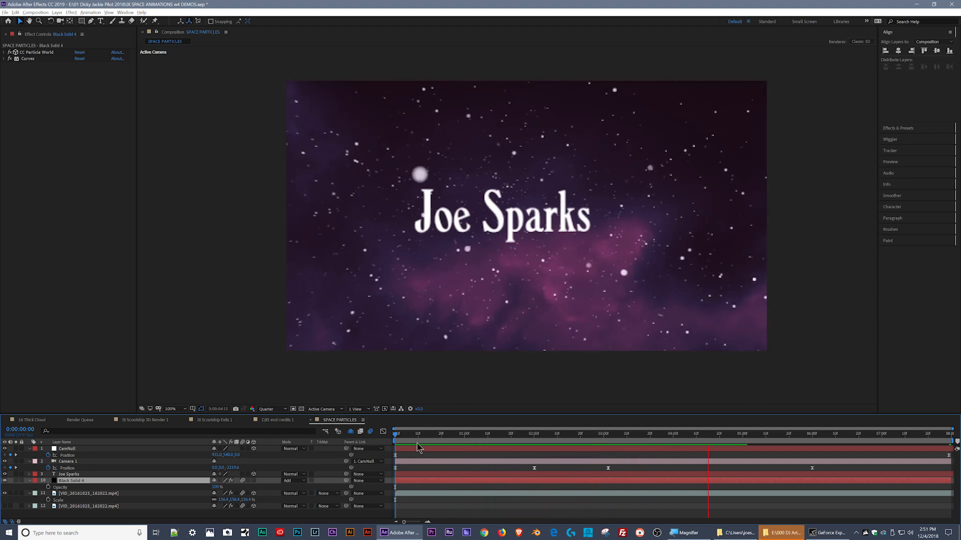
# - Compare the particles around 0:00:02:16 at Full resolution with the composition's motion blur switched off
pyautogui.moveTo(417, 445); pyautogui.dragTo(511, 446)
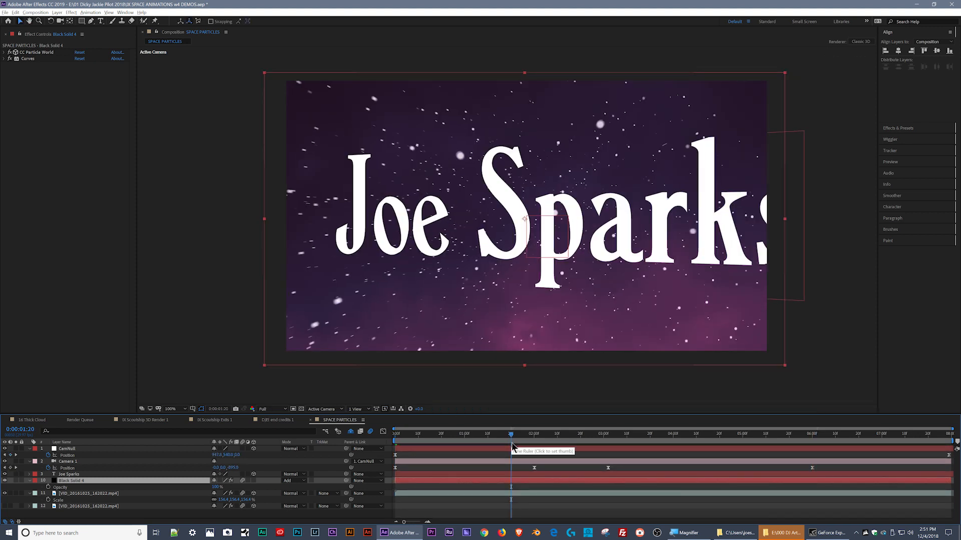
pyautogui.click(571, 440)
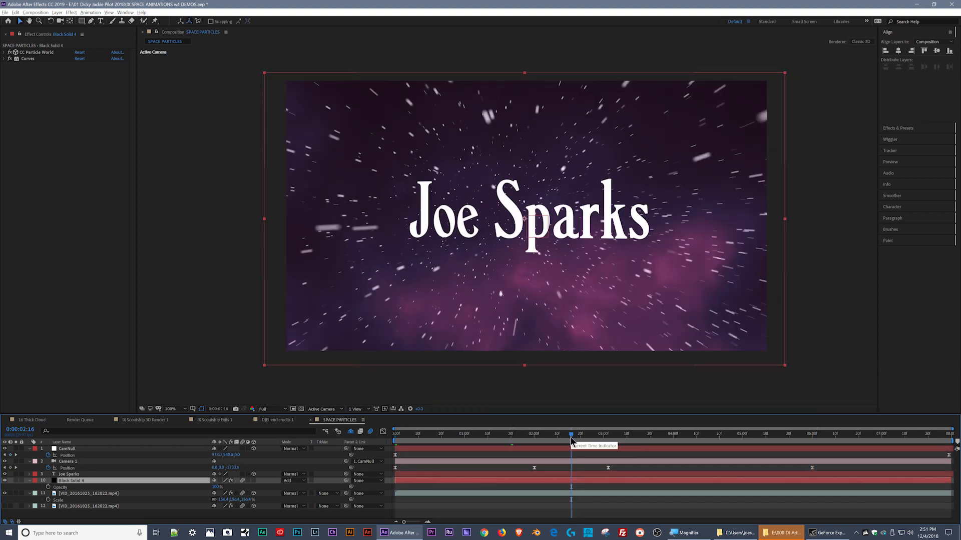
pyautogui.moveTo(571, 438); pyautogui.dragTo(570, 438)
pyautogui.click(371, 433)
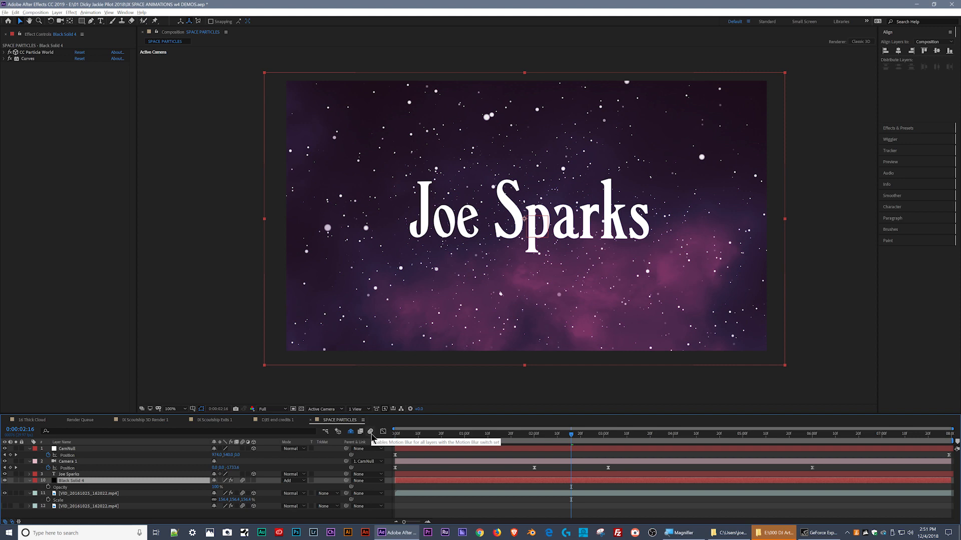
pyautogui.moveTo(571, 438)
pyautogui.mouseDown()
pyautogui.moveTo(556, 438)
pyautogui.moveTo(578, 444)
pyautogui.mouseUp()
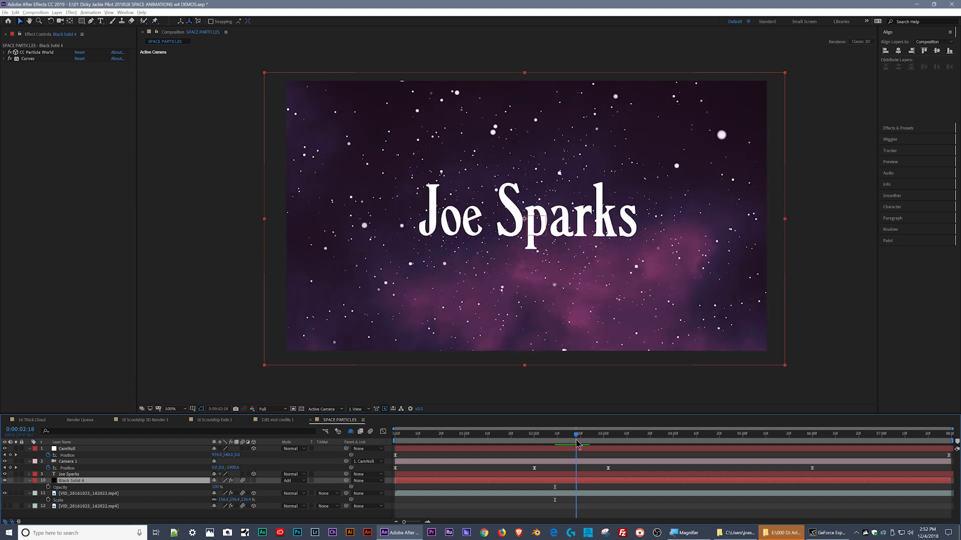
# - Turn the composition's motion blur back on and enable motion blur for the name text layer, checking its edges around 0:00:02:15
pyautogui.click(113, 475)
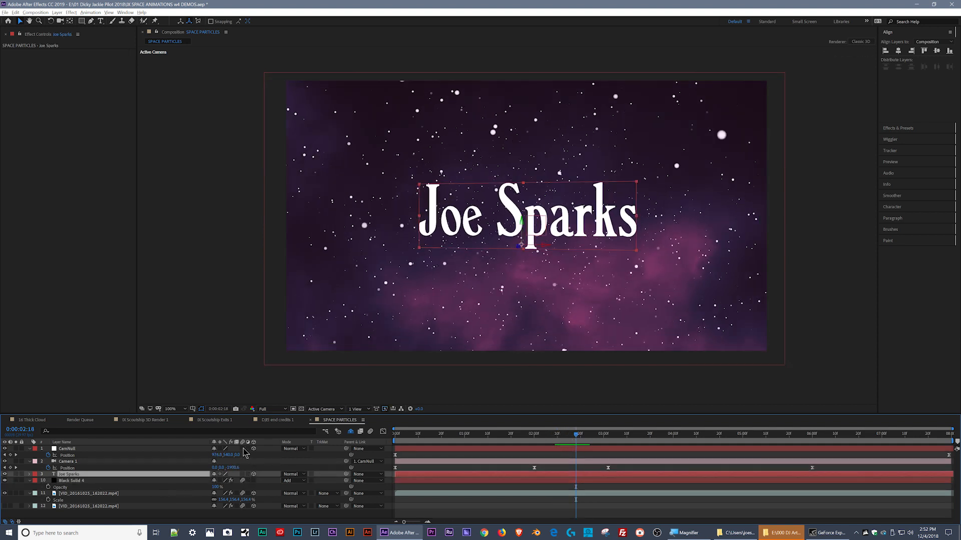
pyautogui.click(370, 432)
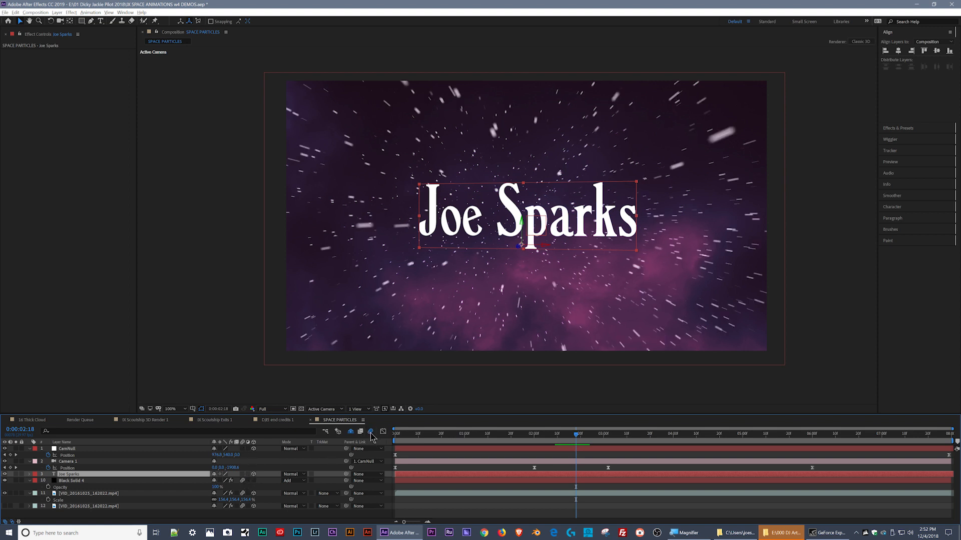
pyautogui.click(573, 439)
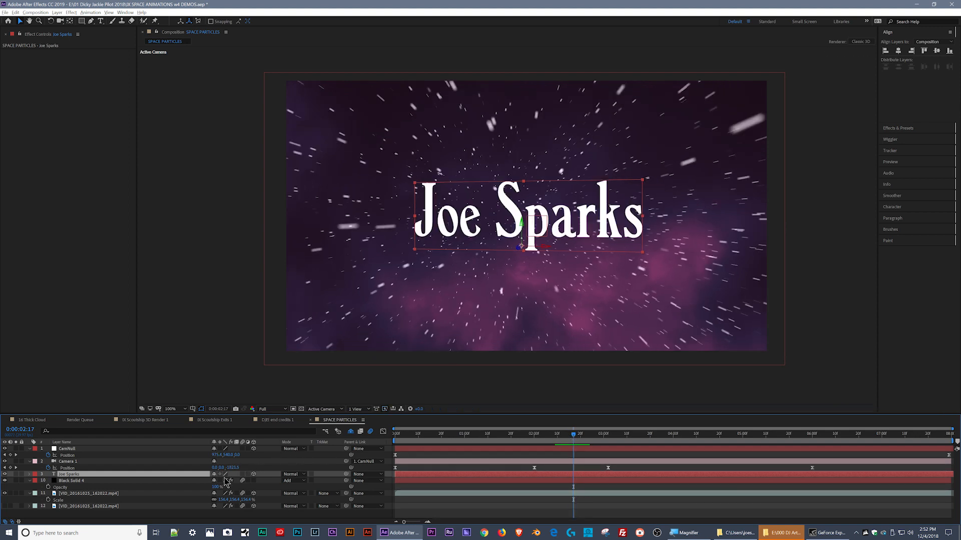
pyautogui.click(242, 474)
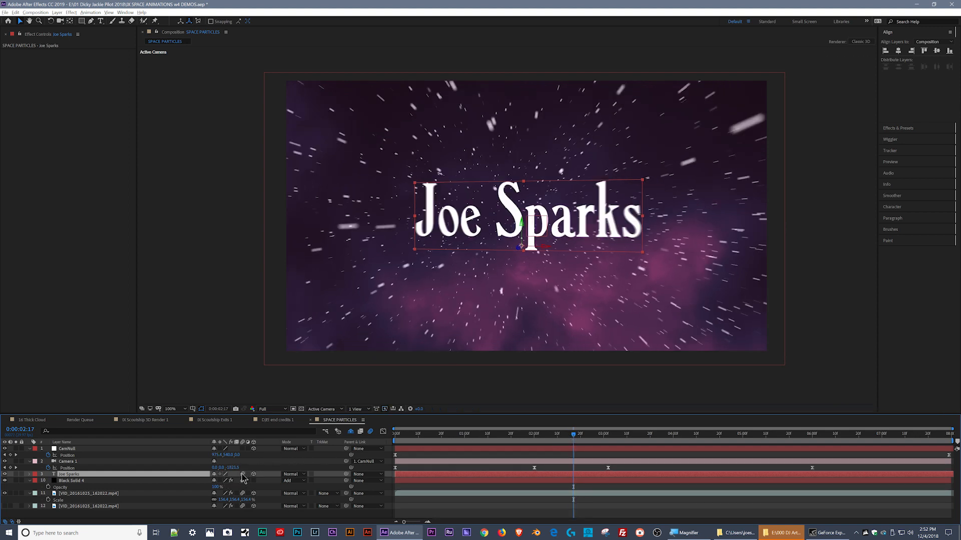
pyautogui.moveTo(575, 438); pyautogui.dragTo(569, 437)
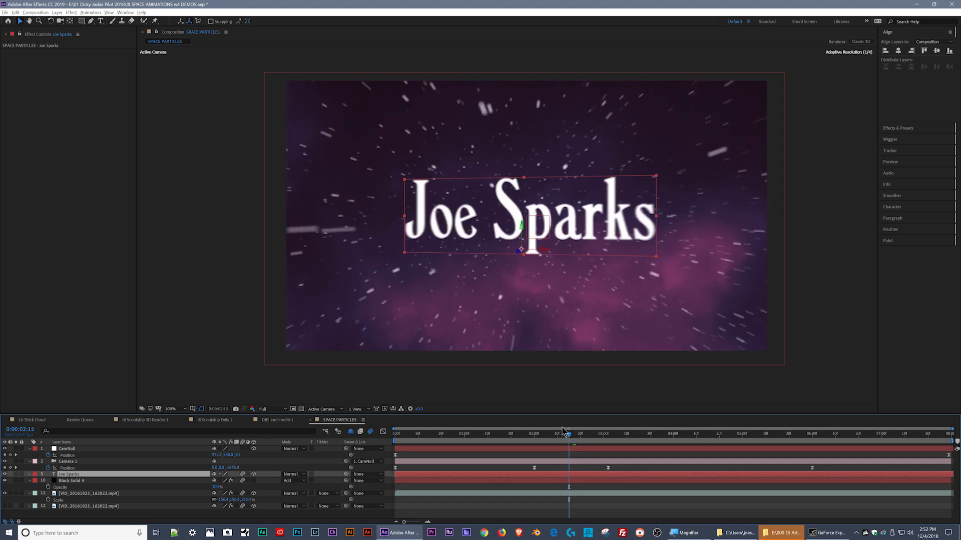
pyautogui.scroll(1, 469, 256)
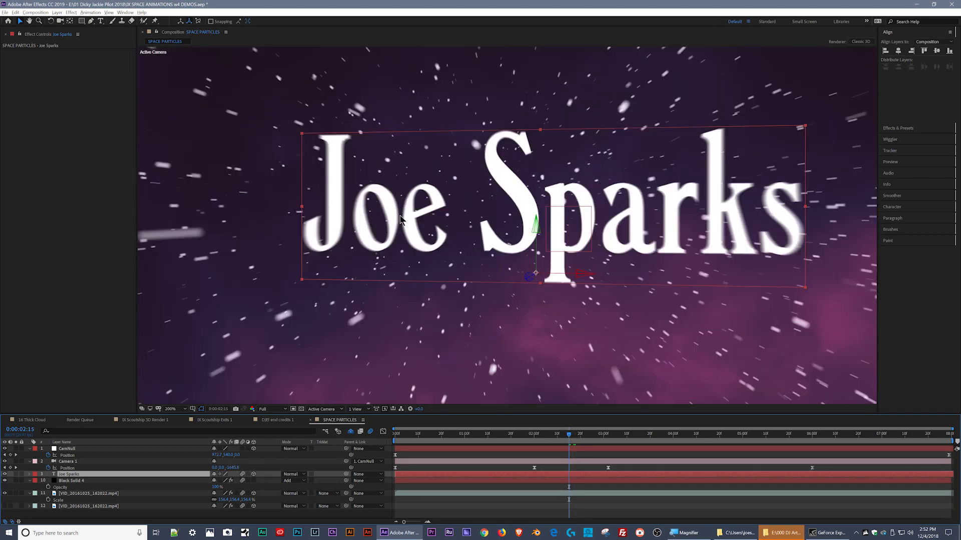
pyautogui.moveTo(571, 435); pyautogui.dragTo(507, 435)
pyautogui.press('Home')
pyautogui.scroll(-1, 427, 350)
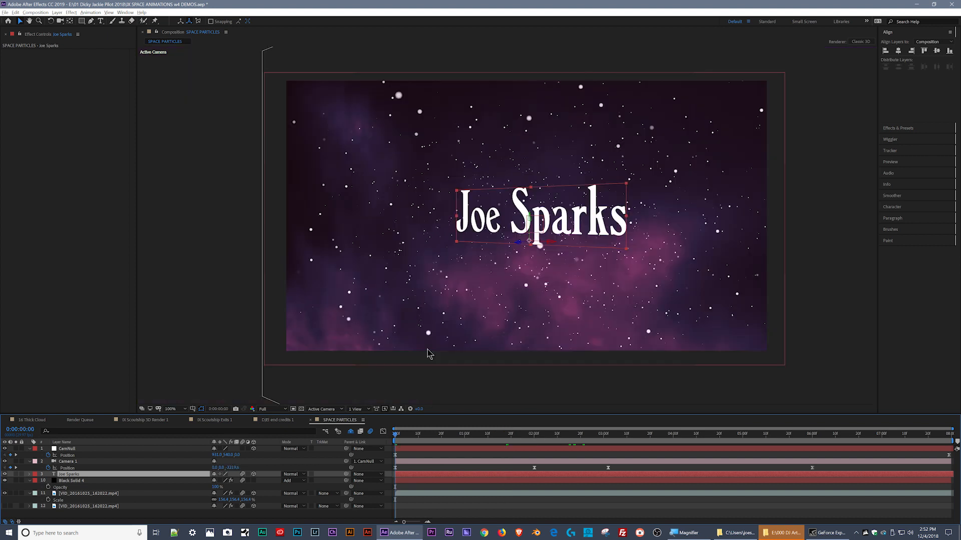
# - Darken the visible nebula footage by reshaping its Curves effect with a lower white end and midtones, and preview from about one second
pyautogui.click(88, 493)
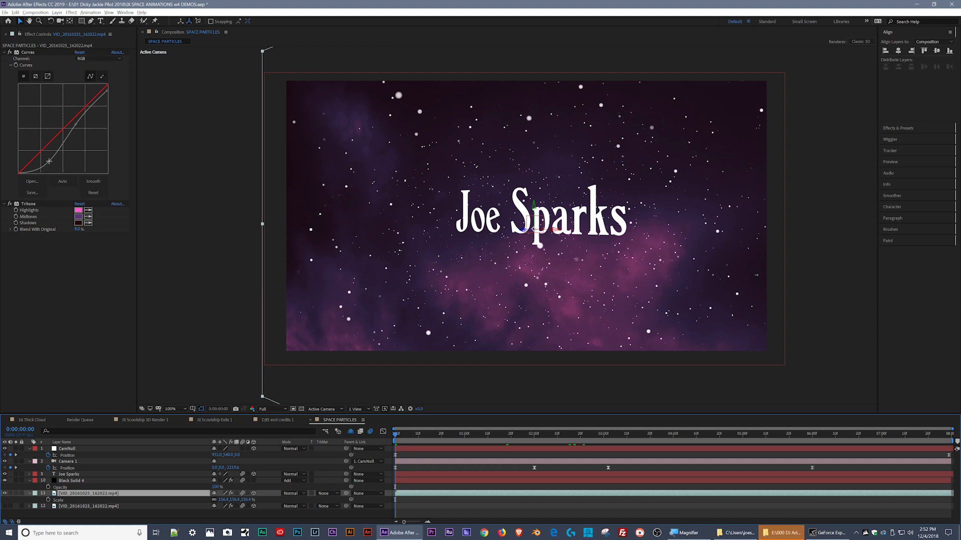
pyautogui.moveTo(49, 161)
pyautogui.mouseDown()
pyautogui.moveTo(54, 173)
pyautogui.moveTo(64, 158)
pyautogui.mouseUp()
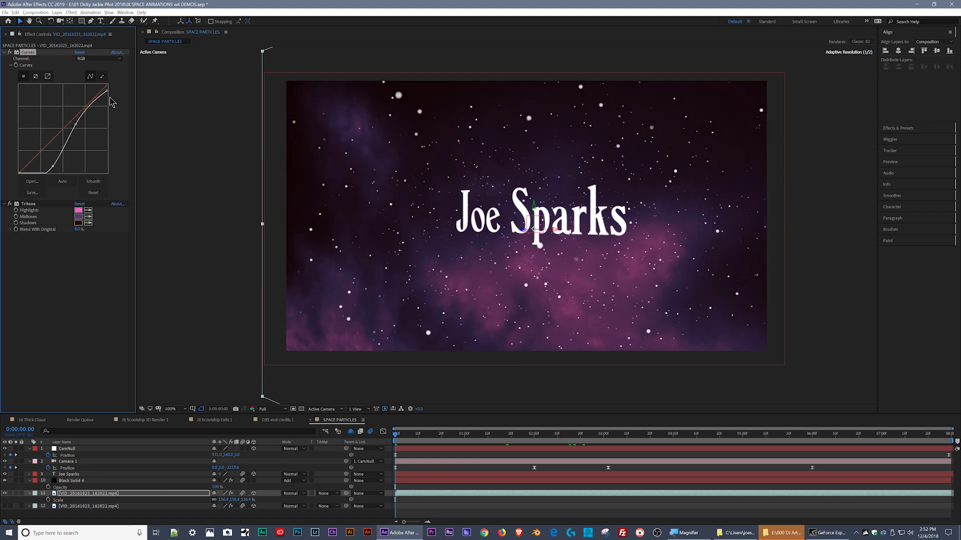
pyautogui.moveTo(107, 91); pyautogui.dragTo(84, 129)
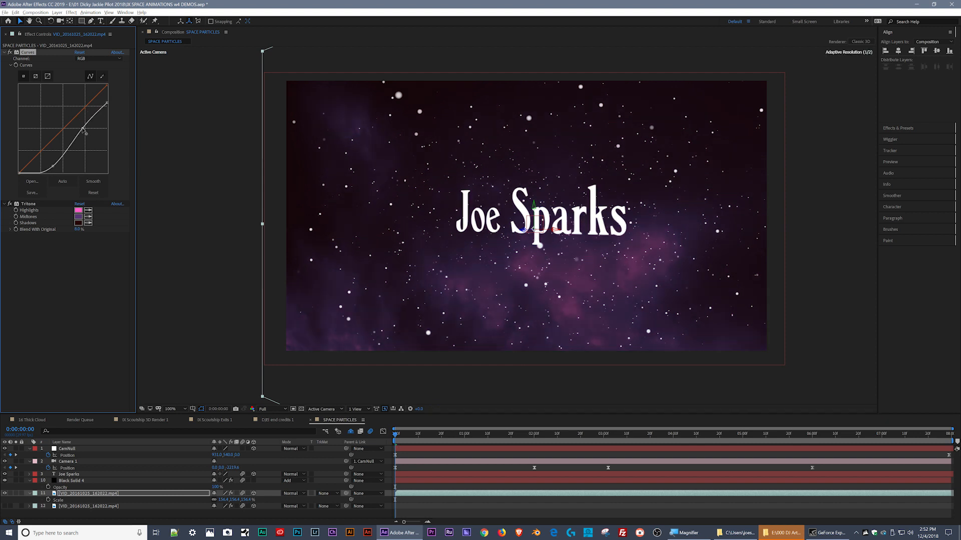
pyautogui.moveTo(54, 169); pyautogui.dragTo(53, 163)
pyautogui.click(472, 441)
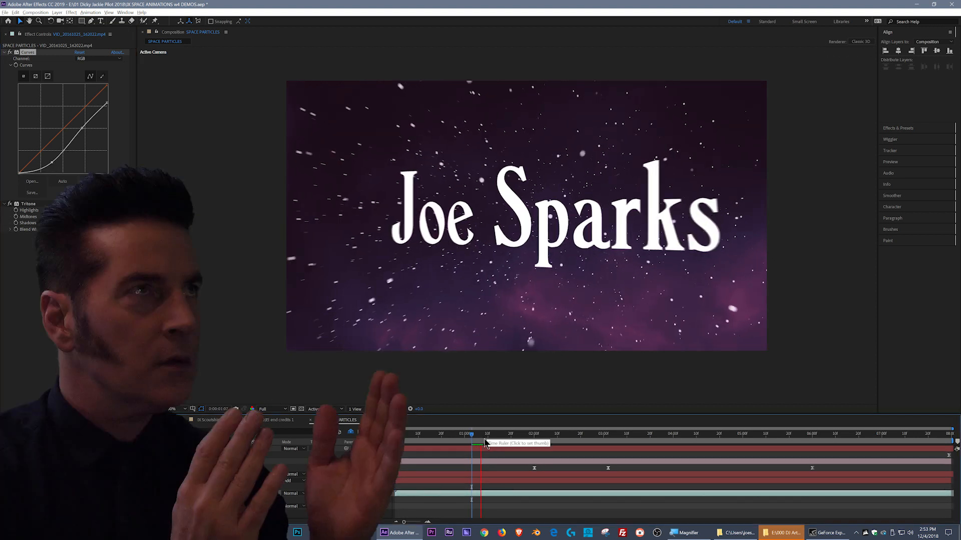
# - Return to the first frame, show the hidden shy layers and turn on audio for the Groove-Space-Platform music layer
pyautogui.click(487, 438)
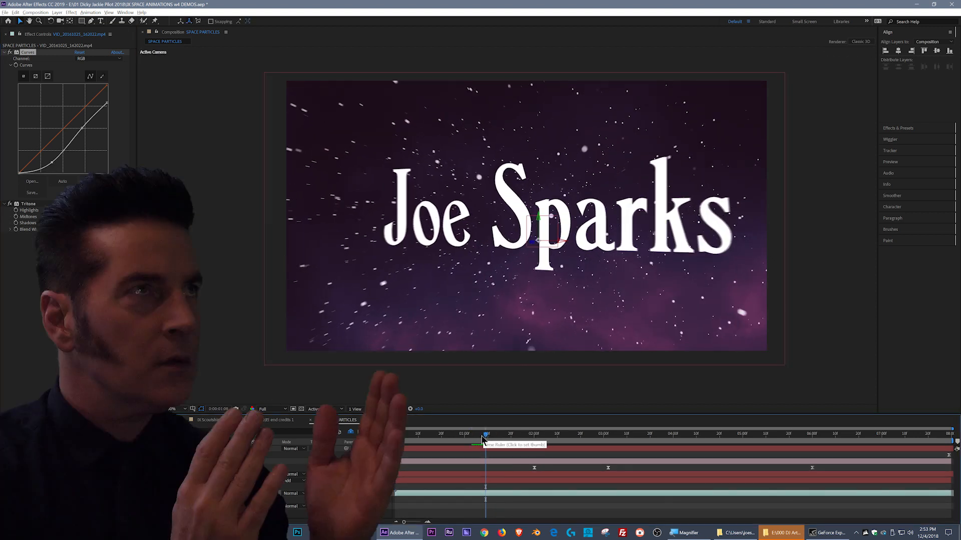
pyautogui.moveTo(485, 437); pyautogui.dragTo(395, 437)
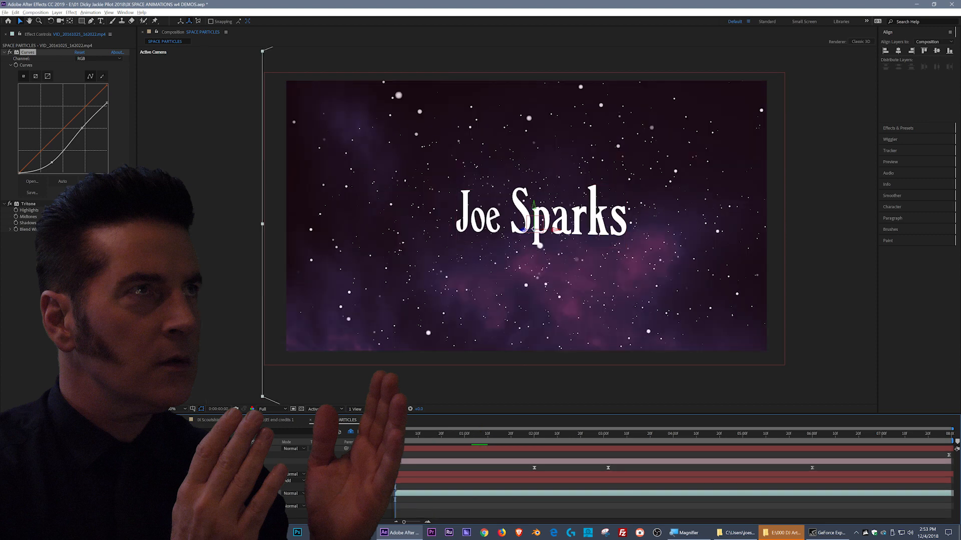
pyautogui.click(350, 433)
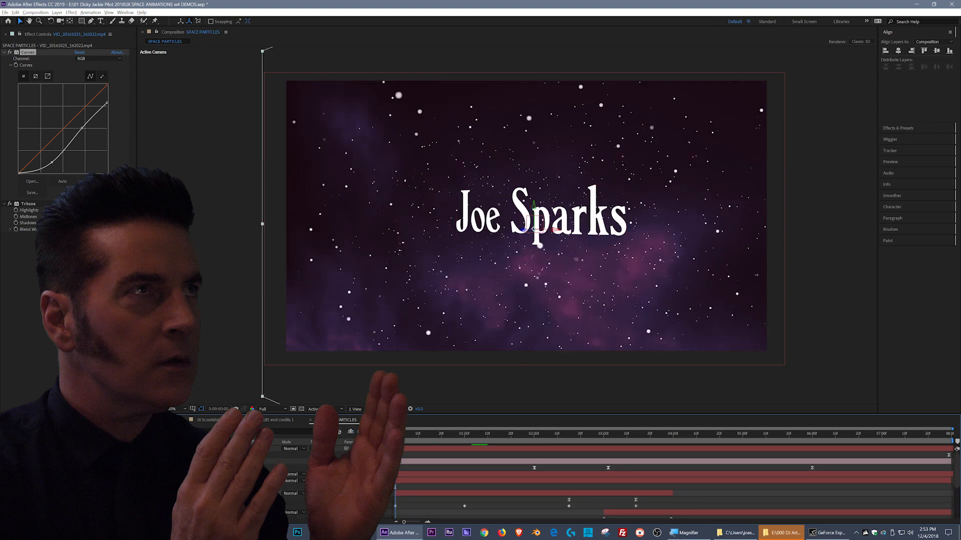
pyautogui.scroll(-3, 63, 488)
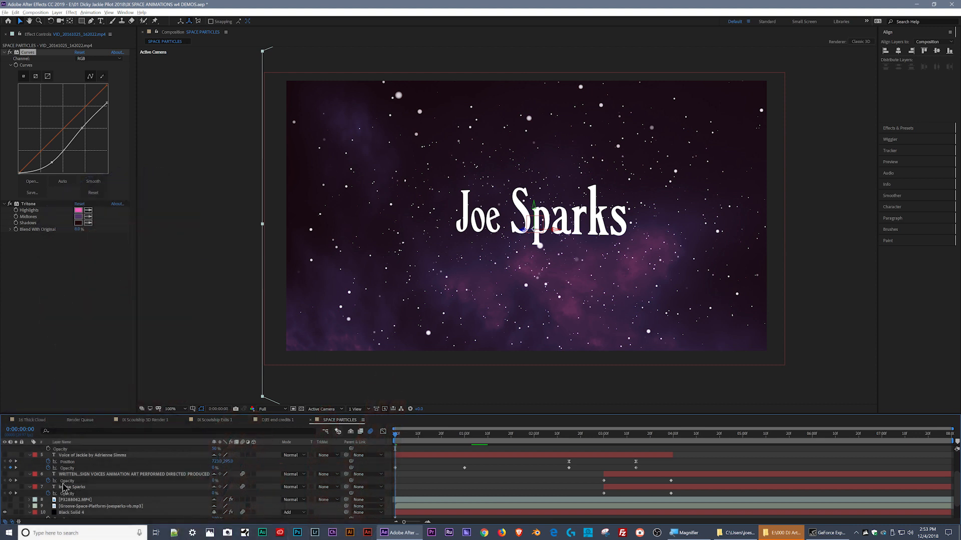
pyautogui.scroll(-2, 65, 493)
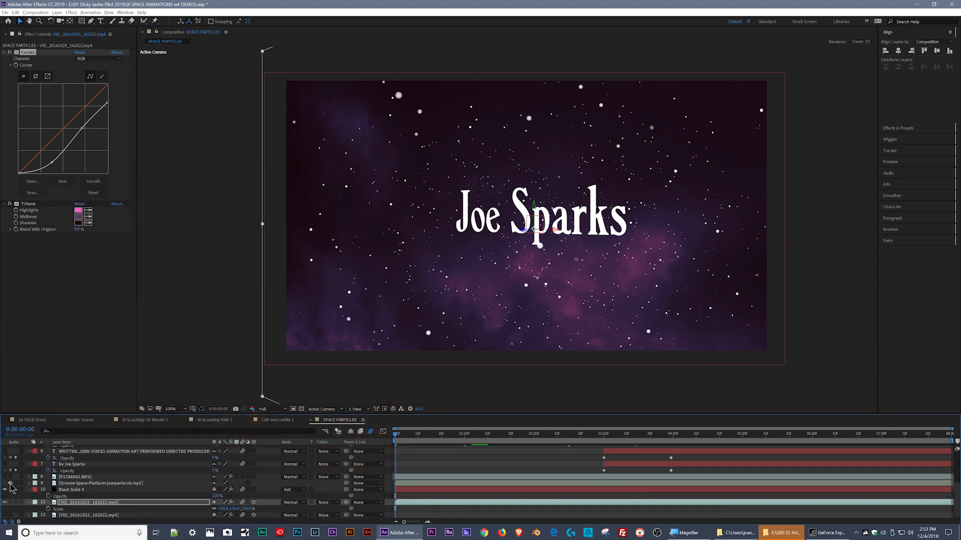
# - Preview the camera flight together with the music track from the first frame
pyautogui.moveTo(402, 434); pyautogui.dragTo(362, 433)
pyautogui.press('space')
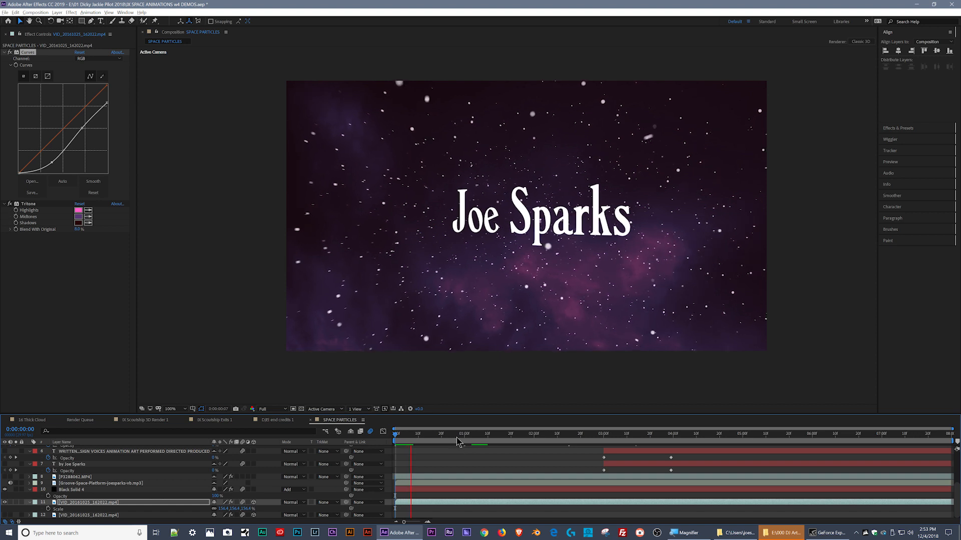
pyautogui.press('space')
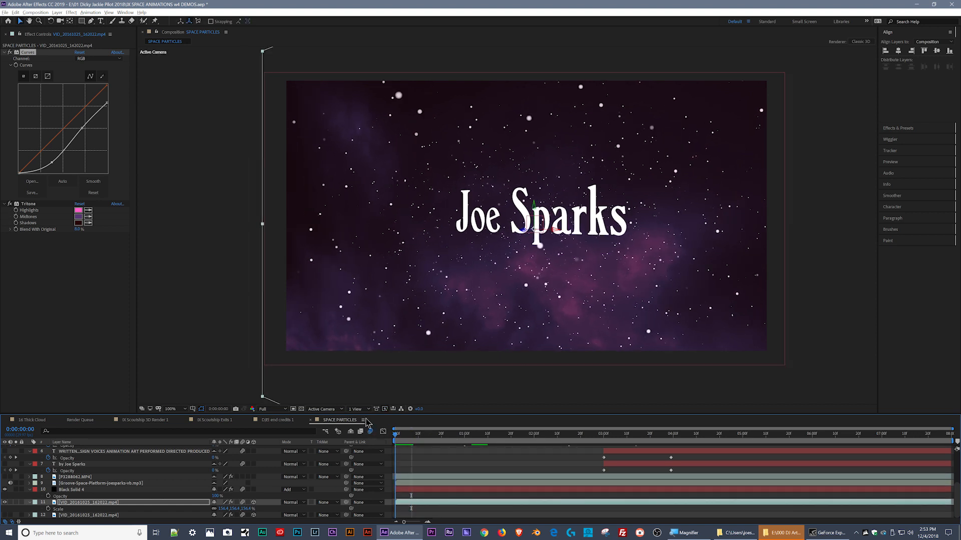
# - Send the SPACE PARTICLES composition to the Adobe Media Encoder queue
pyautogui.click(35, 12)
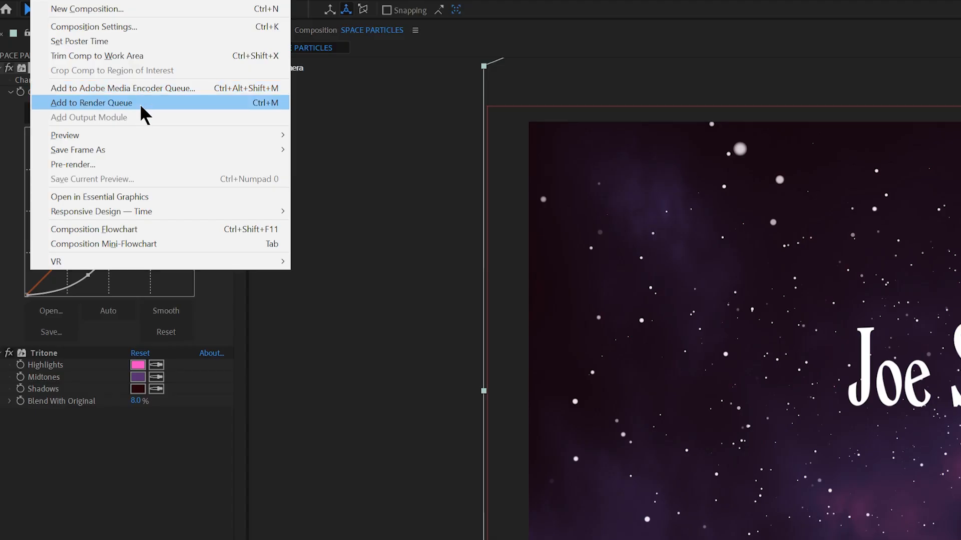
pyautogui.click(143, 86)
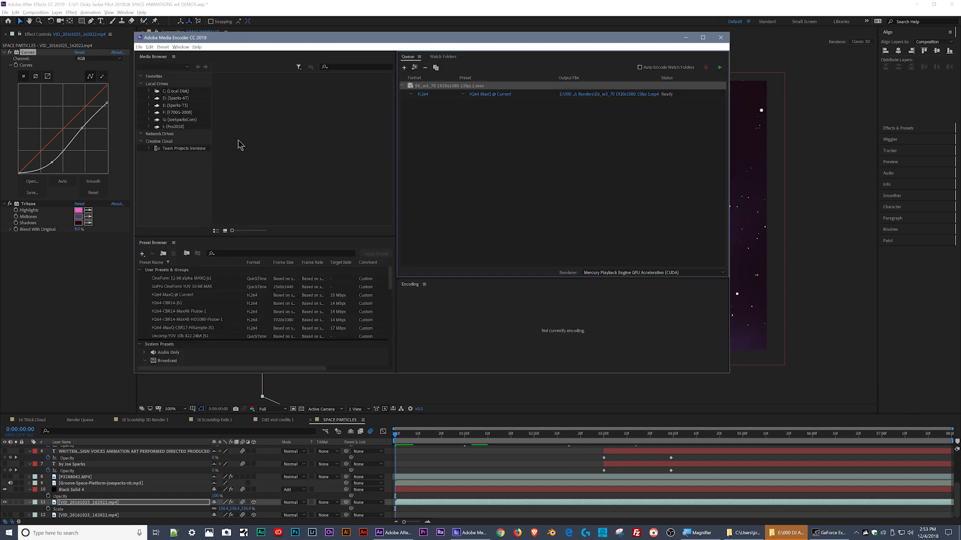
# - Review the H264 MaxQ @ Current preset and its export settings on the already queued .mov clip without changing them
pyautogui.click(463, 95)
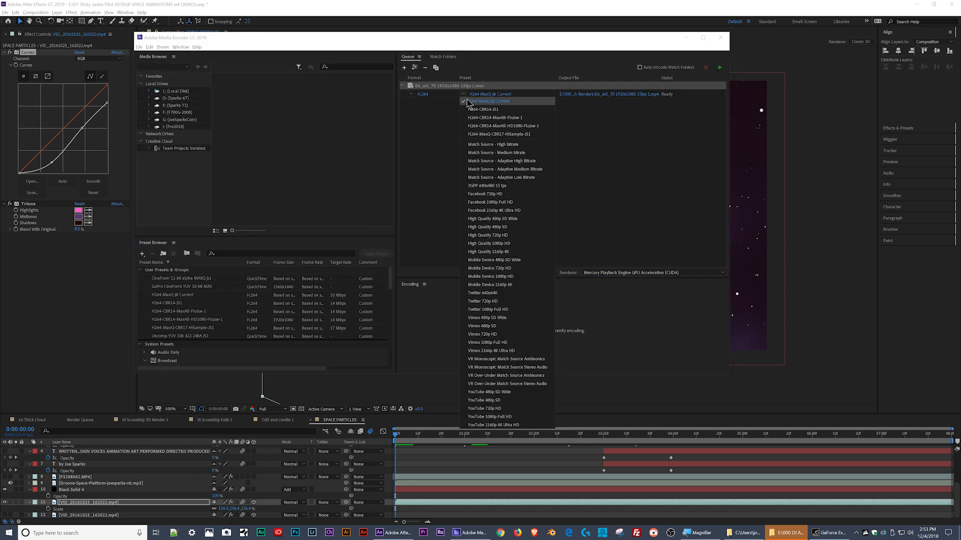
pyautogui.click(488, 101)
pyautogui.click(490, 95)
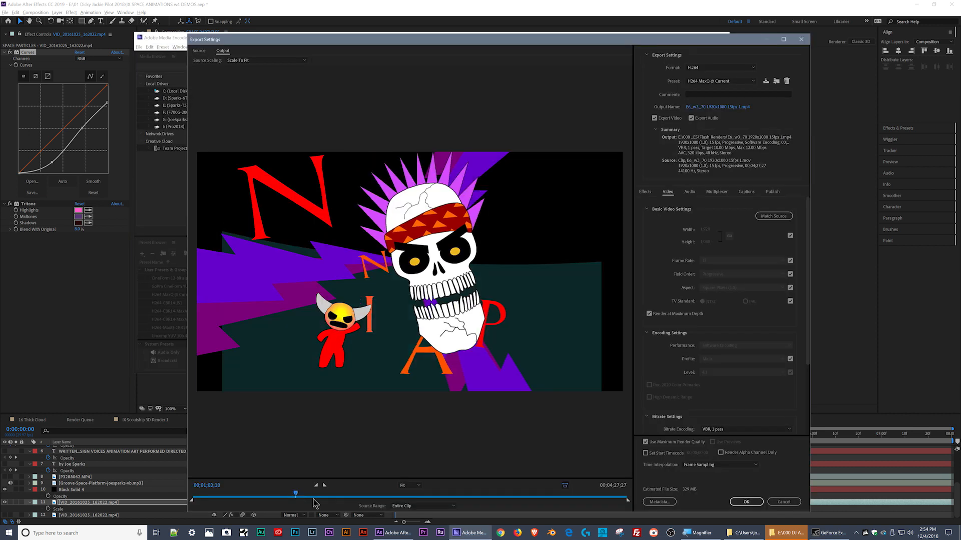
pyautogui.click(775, 503)
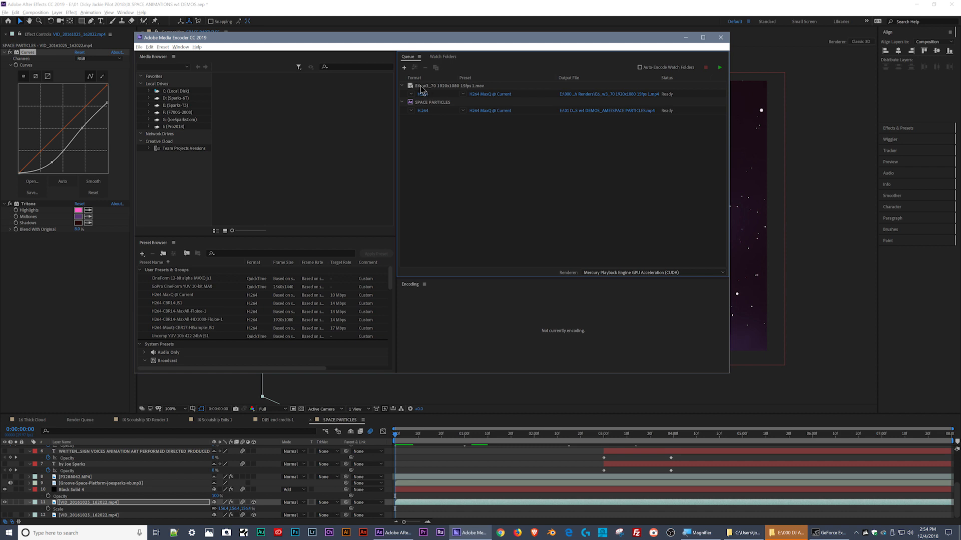
# - Remove the 1920x1080 15fps .mov clip from the encoding queue and confirm its removal
pyautogui.click(426, 86)
pyautogui.press('Delete')
pyautogui.press('Return')
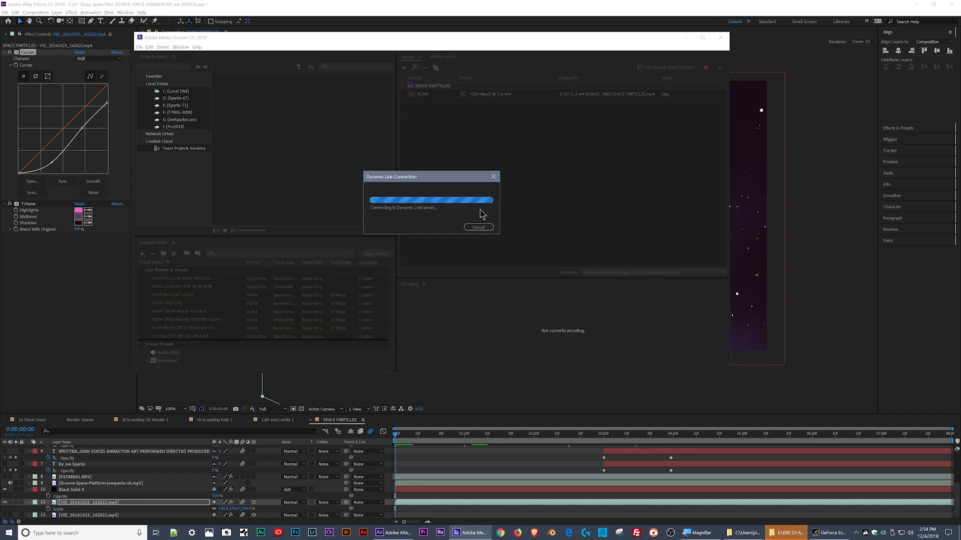